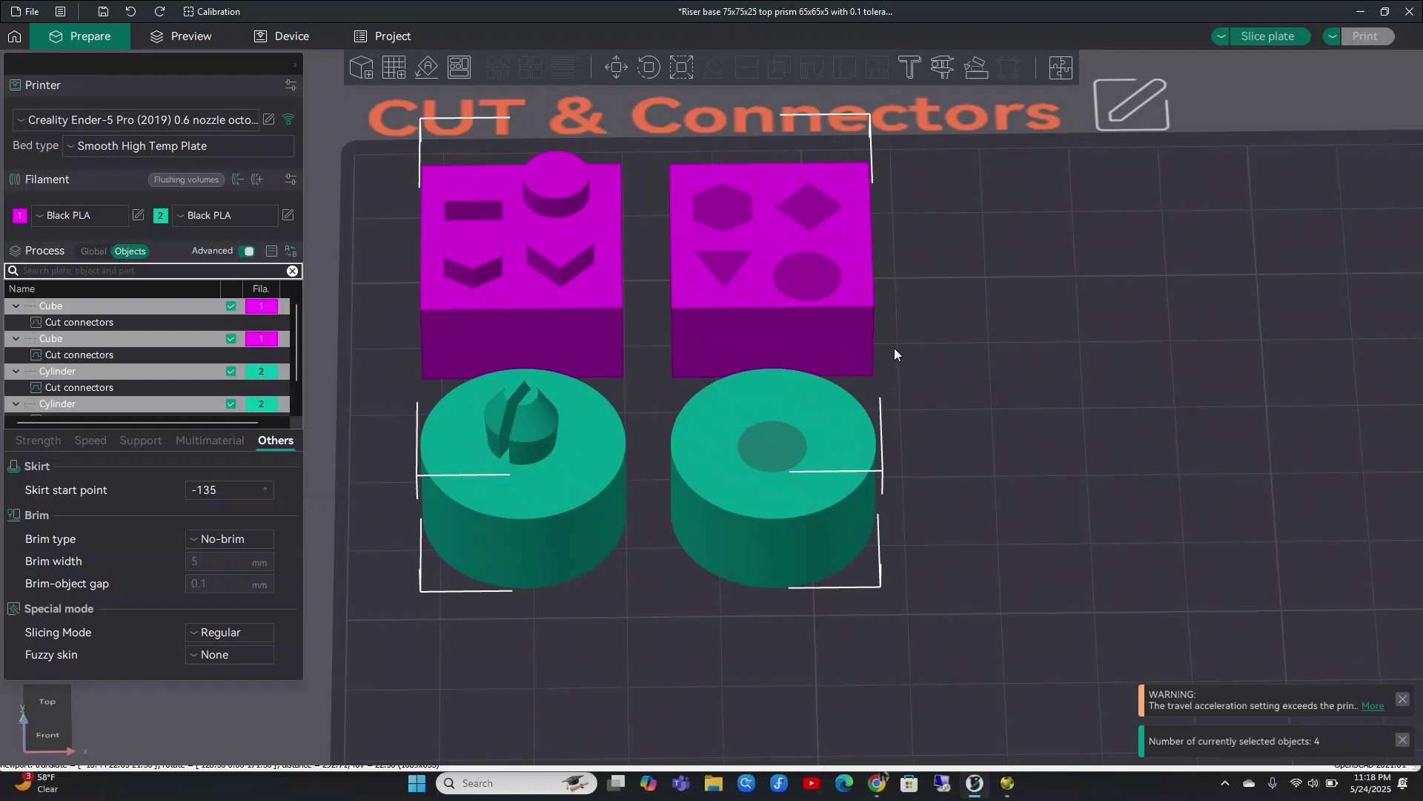
Delete the four selected cut cubes and cylinders with their connectors, confirming the deletion.
drag(1041, 331, 1041, 336)
key(Delete)
click(791, 440)
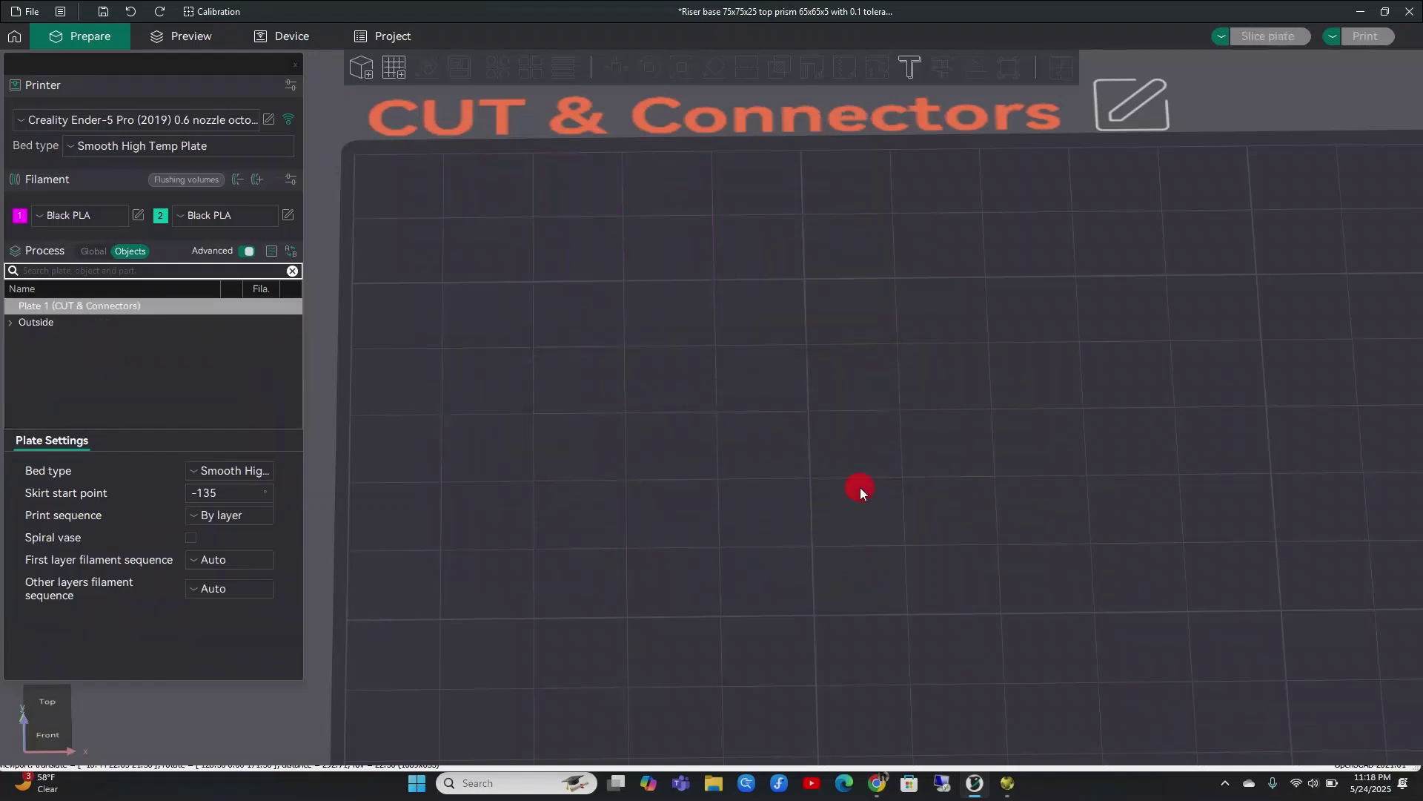
Add a cube primitive and move it to the centre of the plate.
right_click(860, 487)
mouse_move(931, 599)
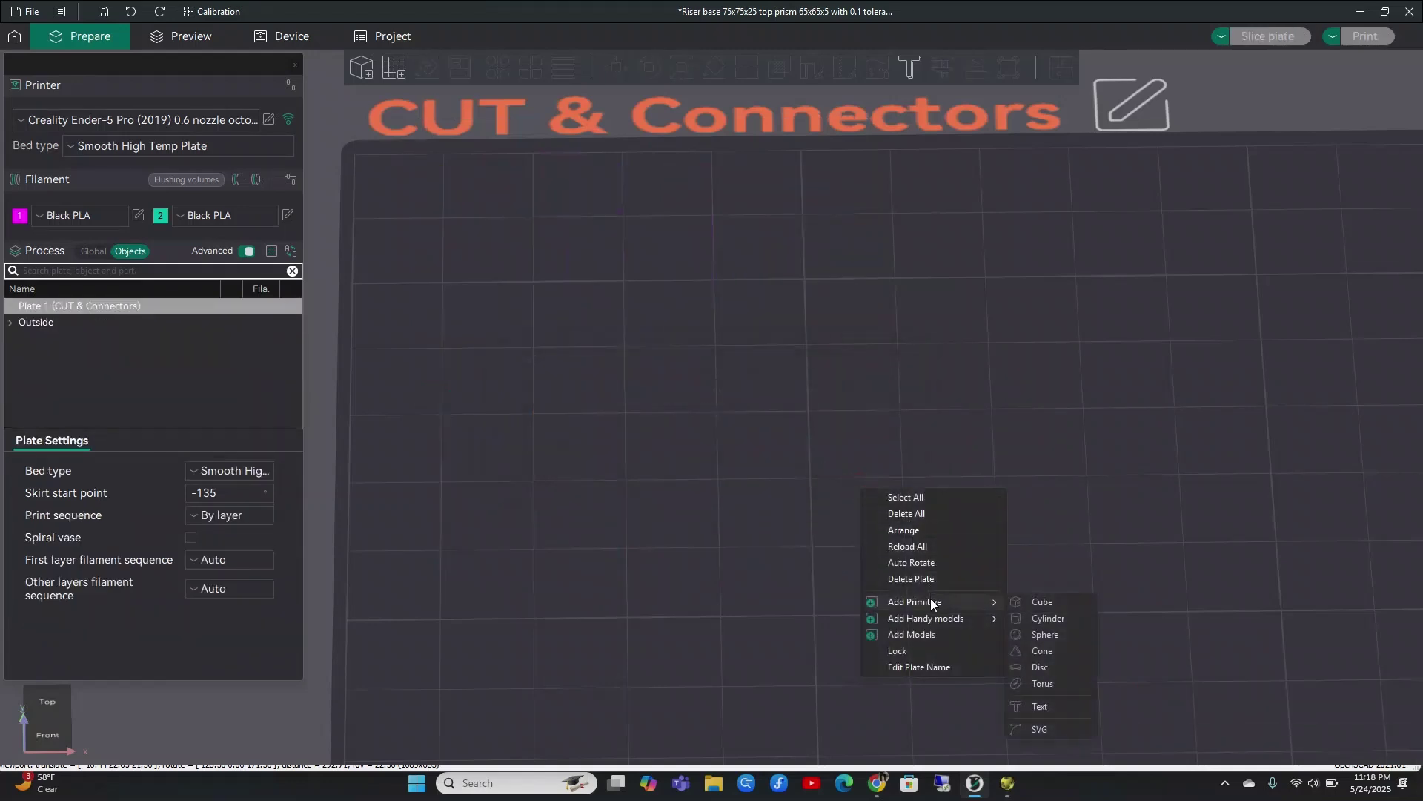
click(1061, 605)
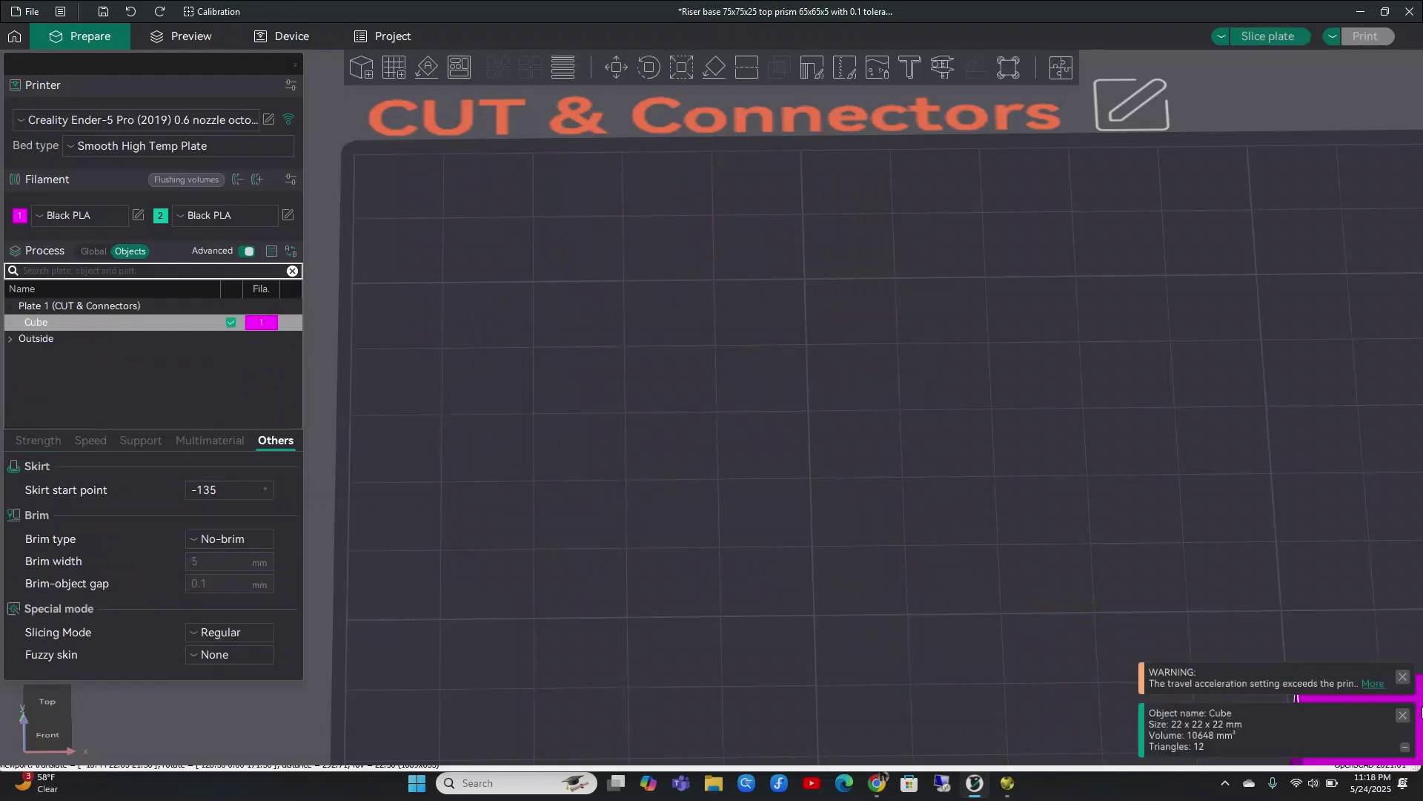
drag(1420, 712, 839, 349)
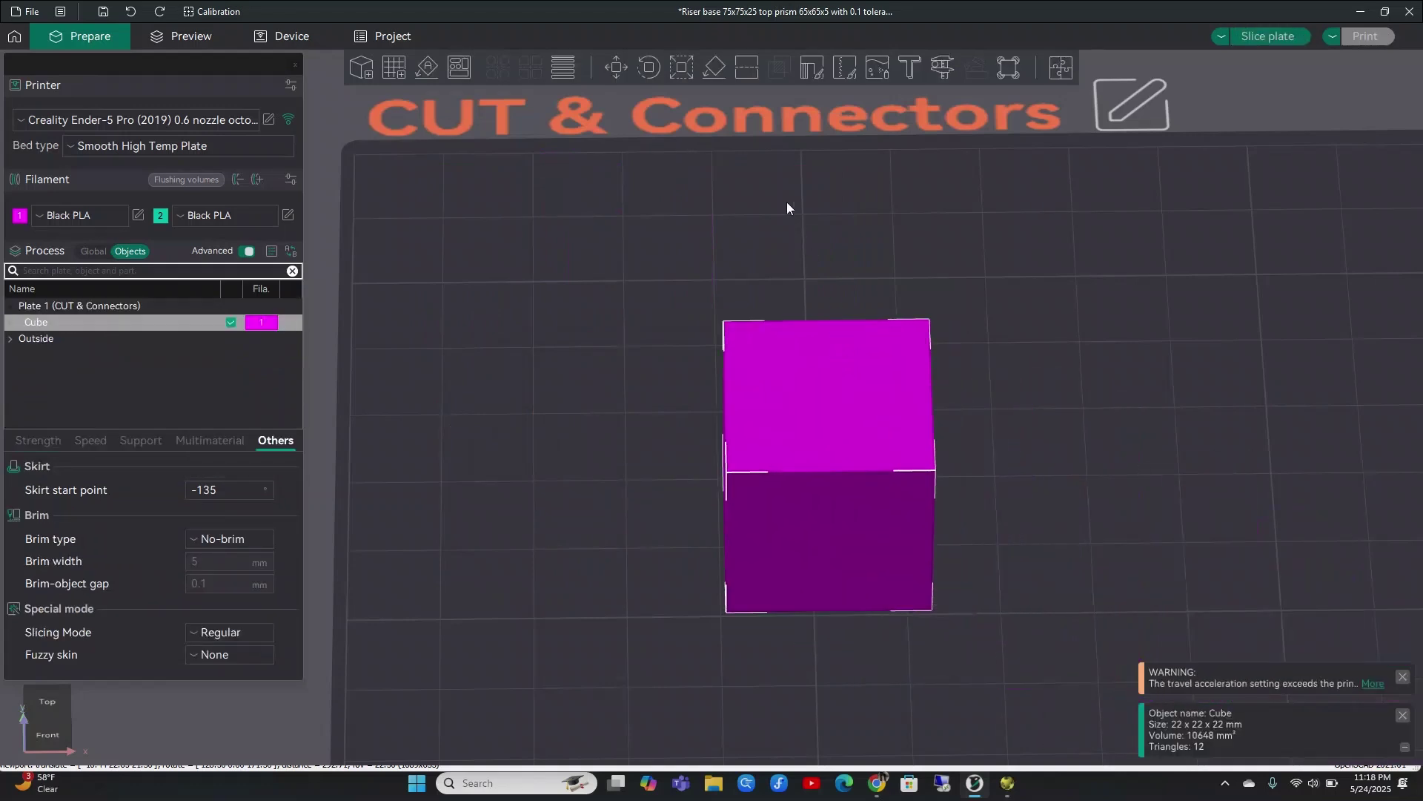
Start a Dovetail cut on the cube at Z 11.
click(741, 71)
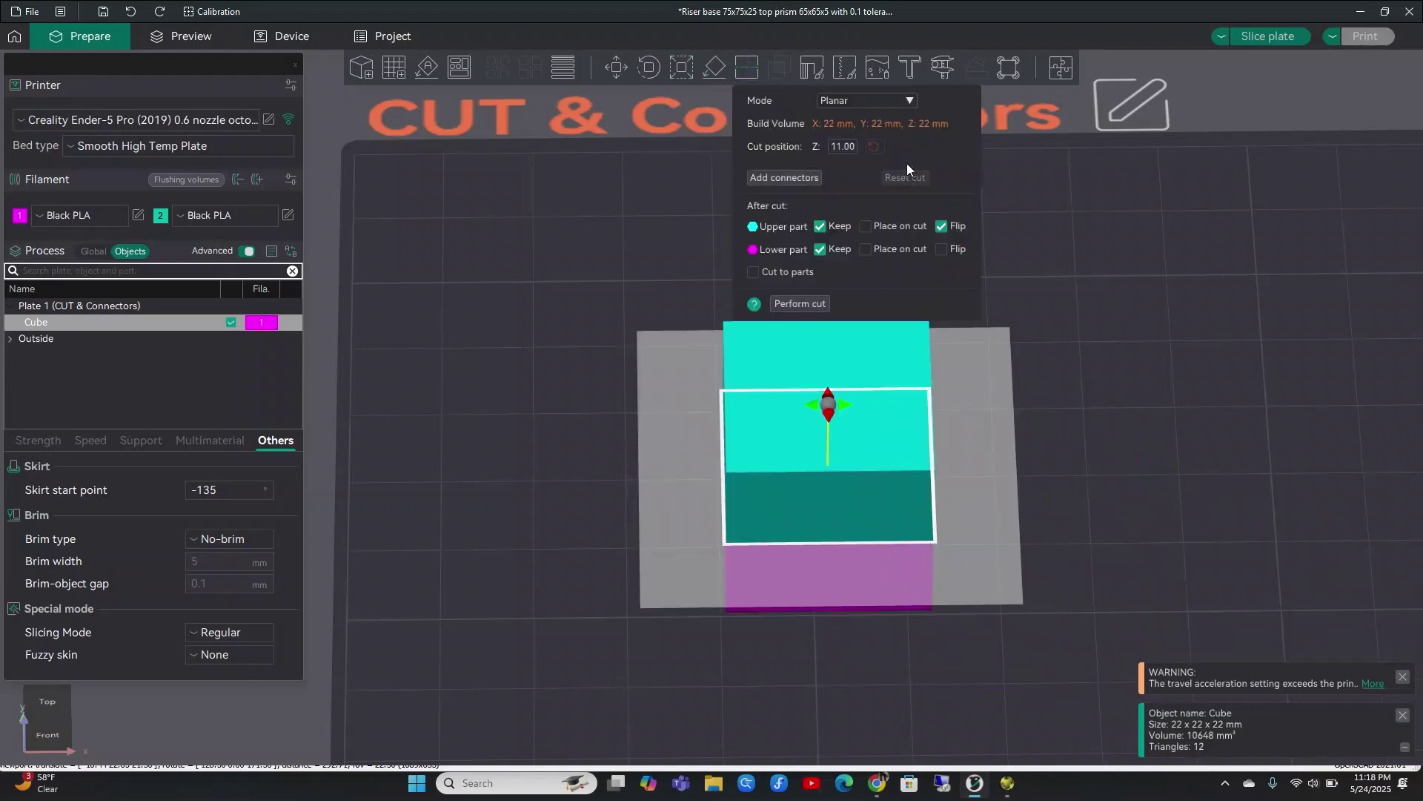
click(905, 101)
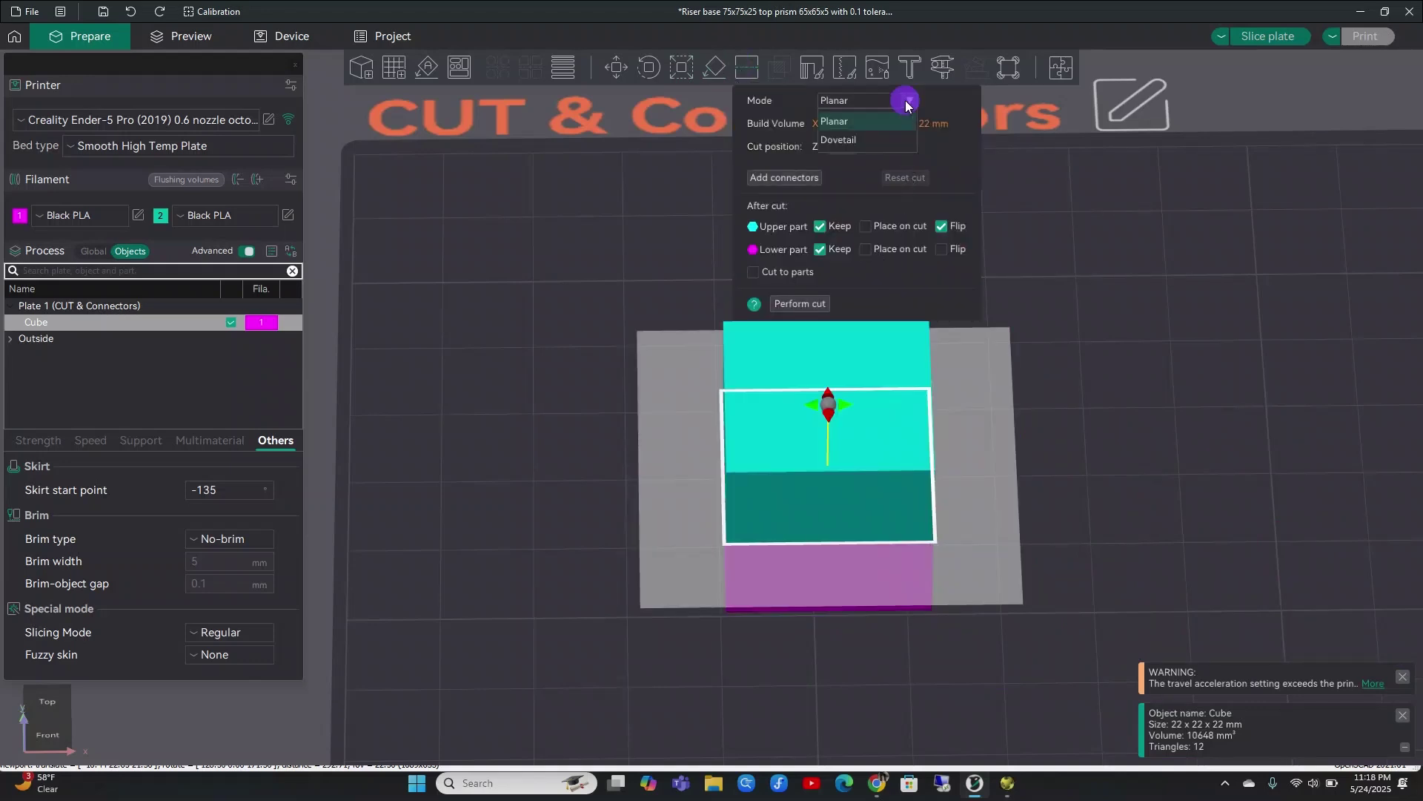
click(860, 139)
drag(1131, 633, 1097, 594)
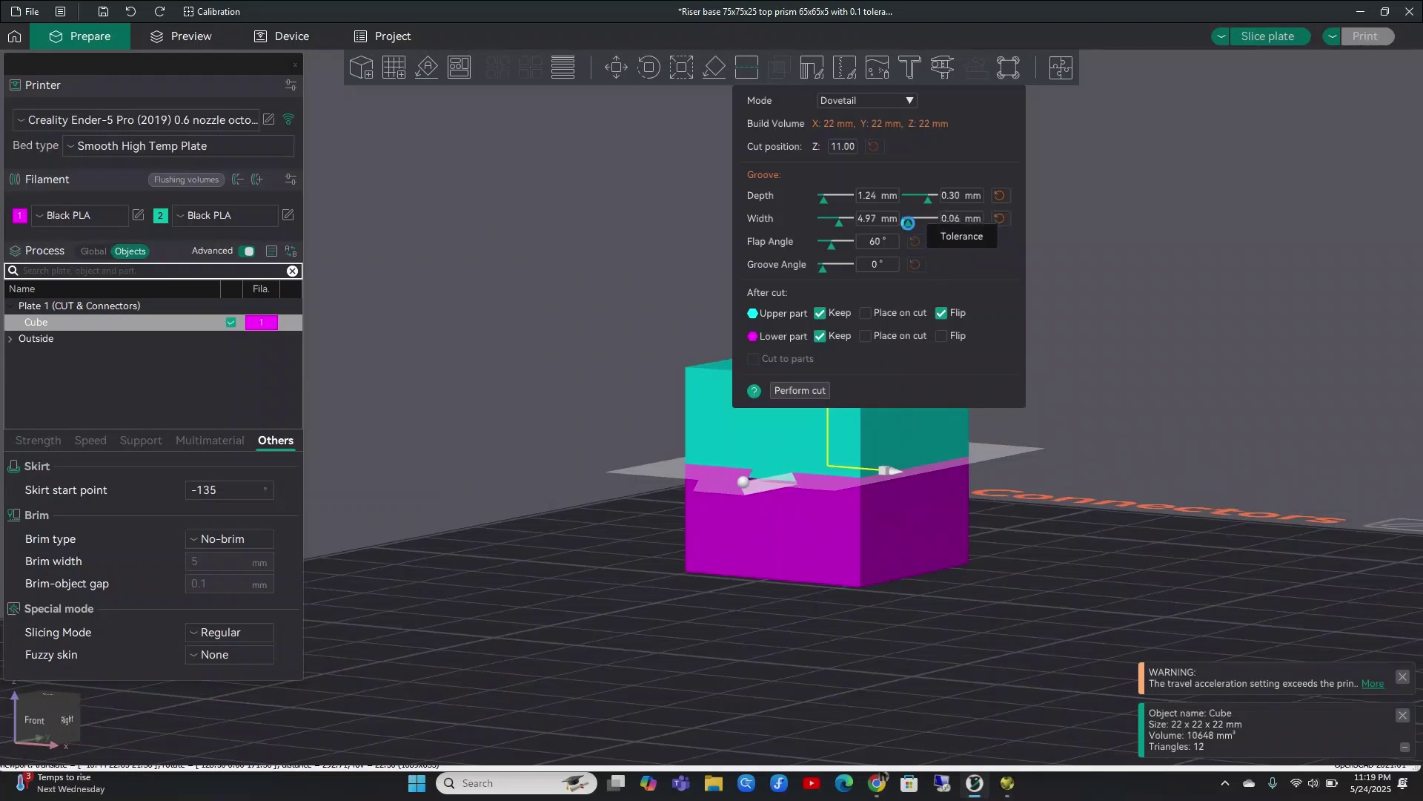
Set the groove to 2.63 mm depth with 0.06 mm tolerance and 0.10 mm width tolerance.
click(916, 223)
drag(917, 222, 921, 223)
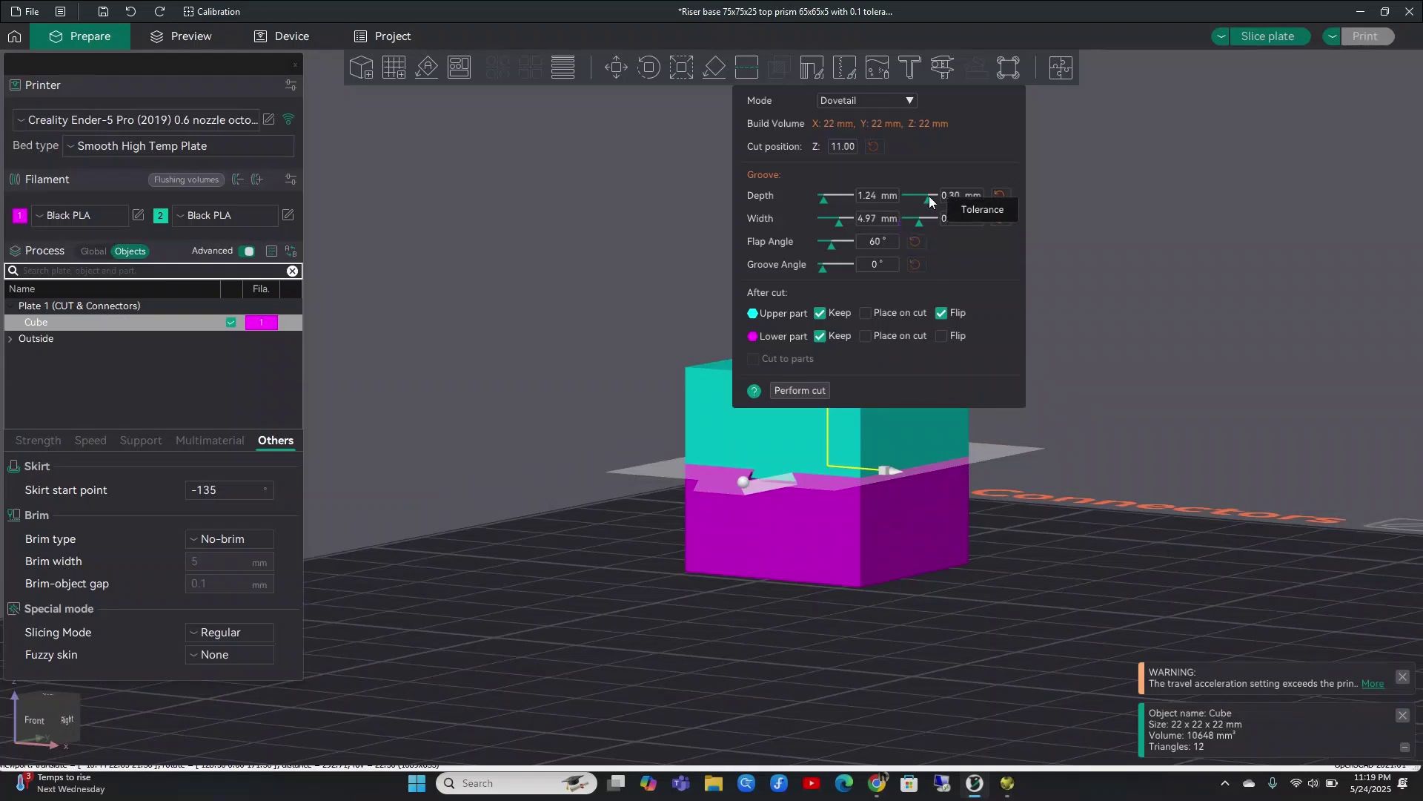
scroll(901, 506, up, 2)
scroll(885, 526, up, 3)
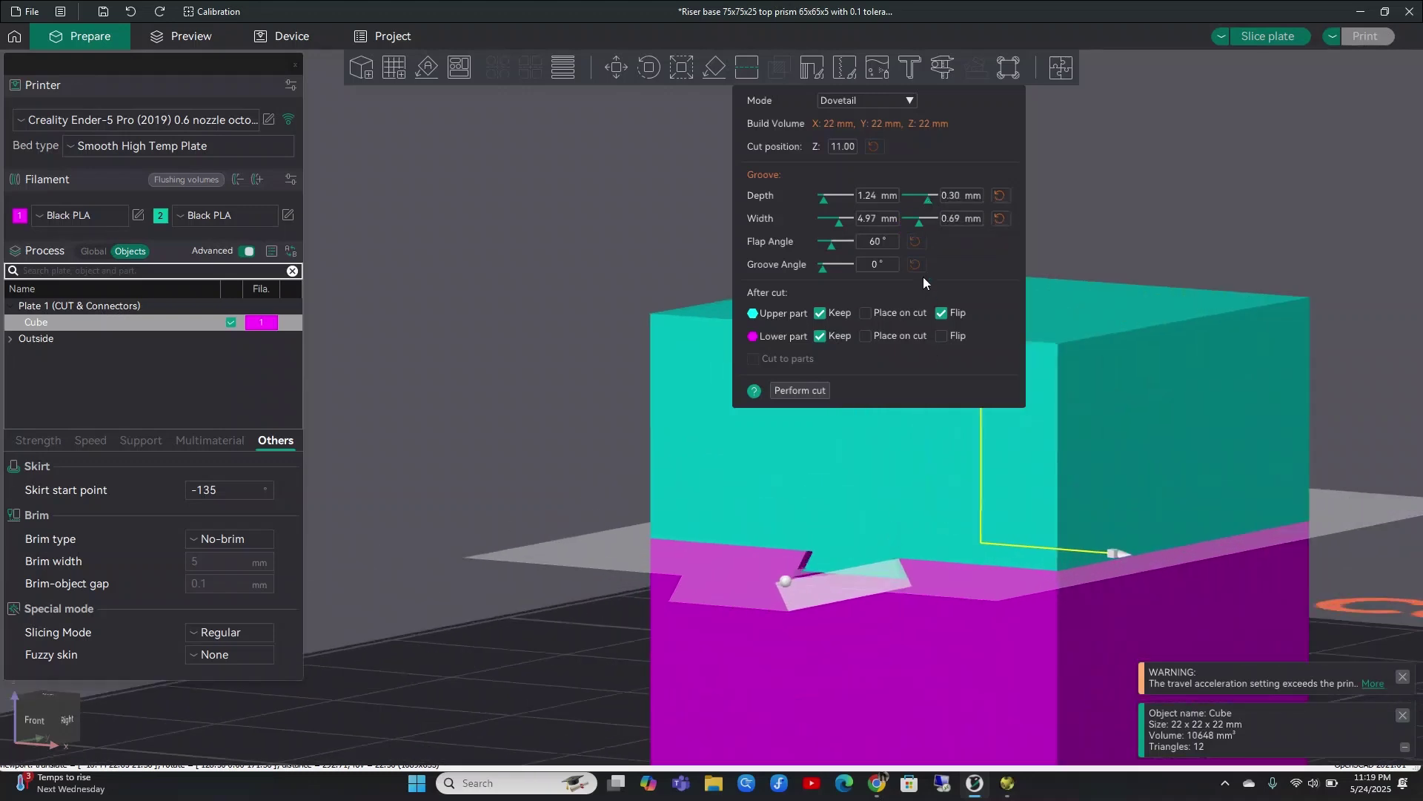
mouse_move(919, 226)
mouse_down()
mouse_move(933, 232)
mouse_move(927, 198)
mouse_move(909, 205)
mouse_move(911, 227)
mouse_up()
drag(824, 198, 830, 197)
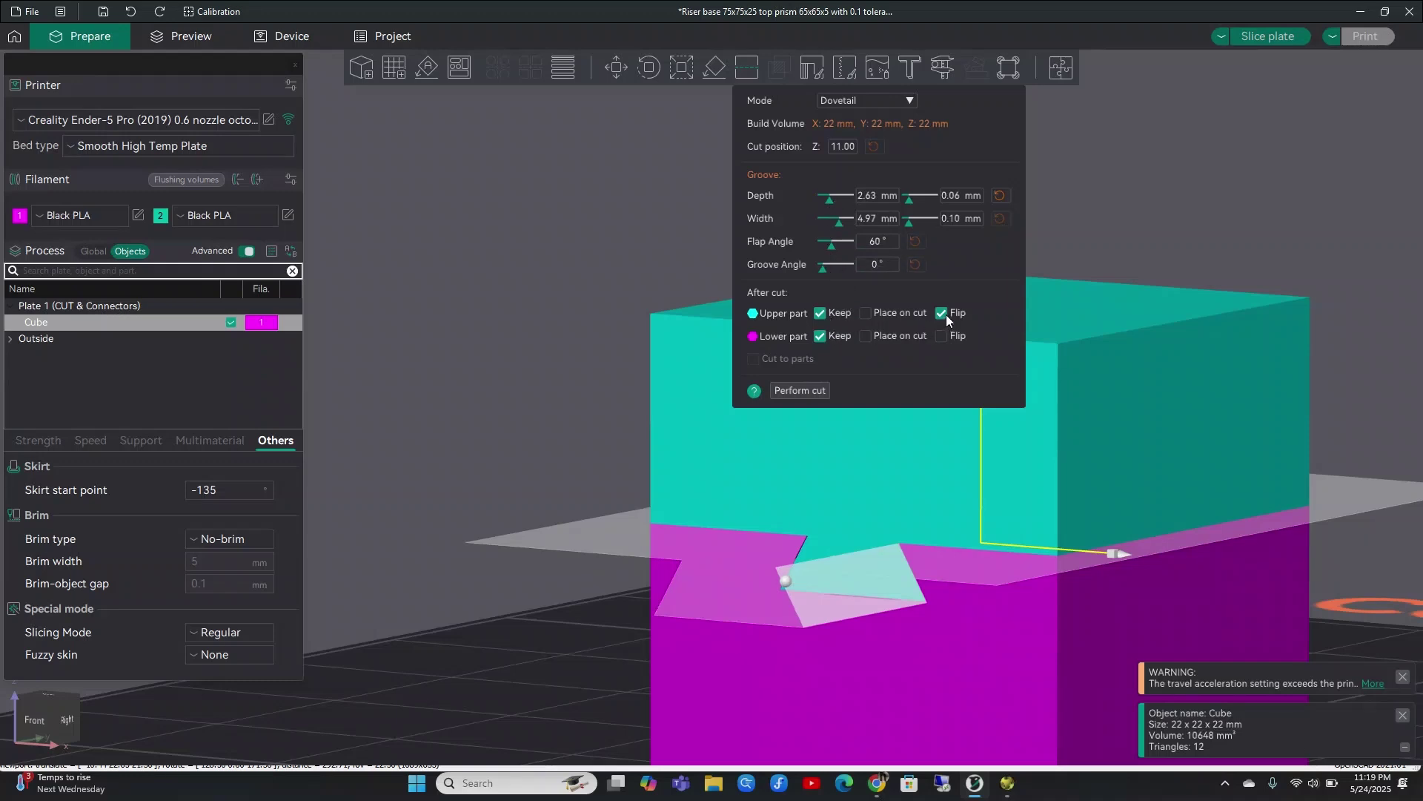
Perform the dovetail cut, splitting the cube into Cube_A and Cube_B.
click(800, 390)
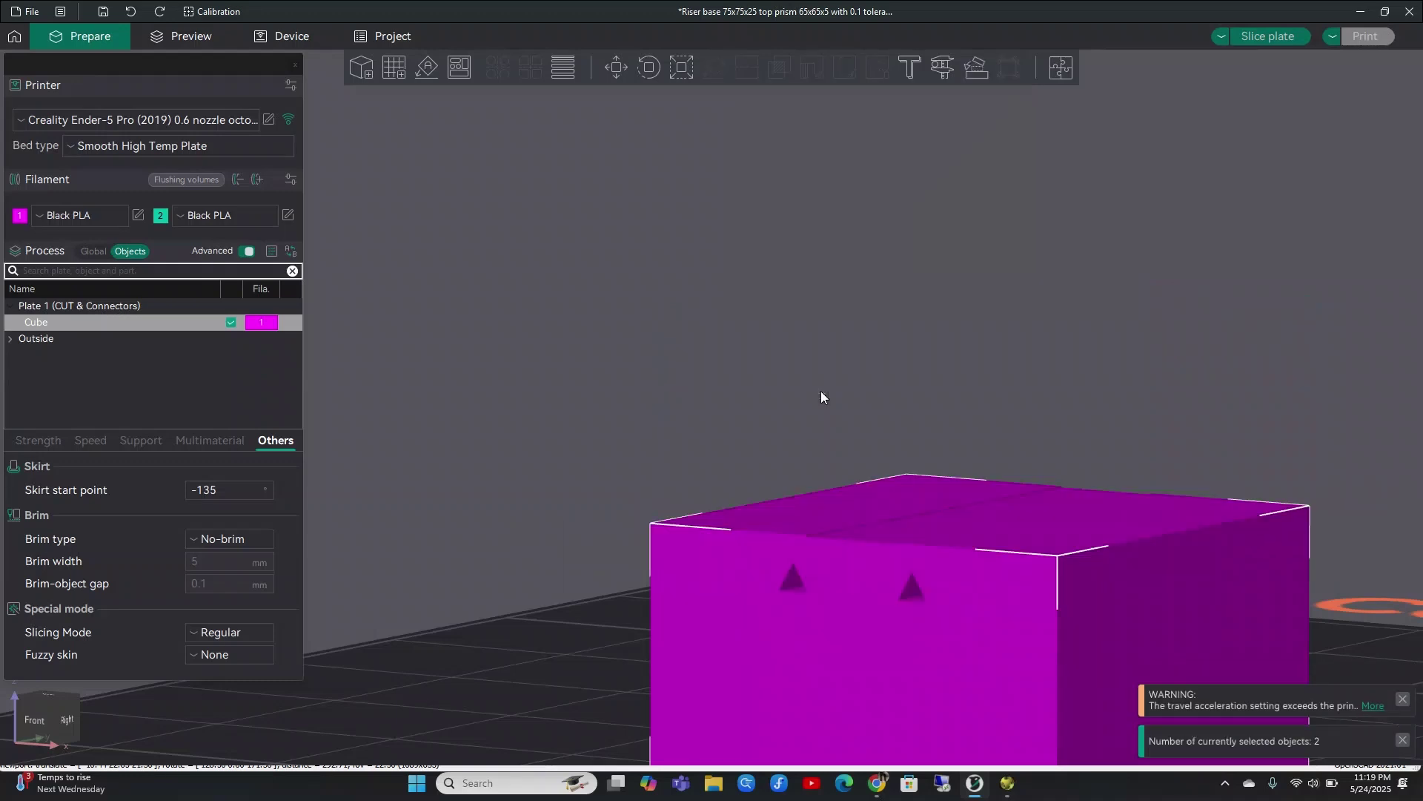
scroll(626, 674, down, 2)
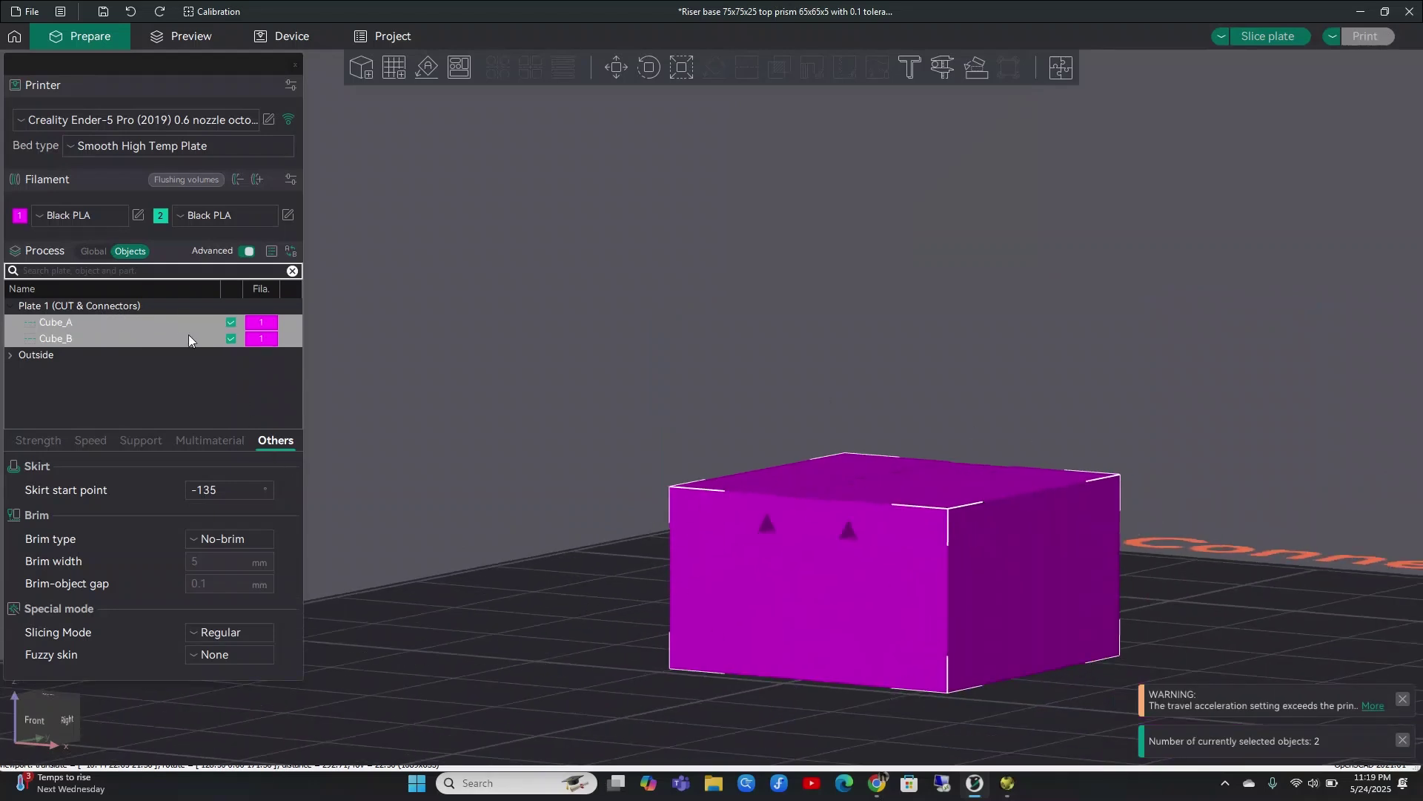
click(122, 250)
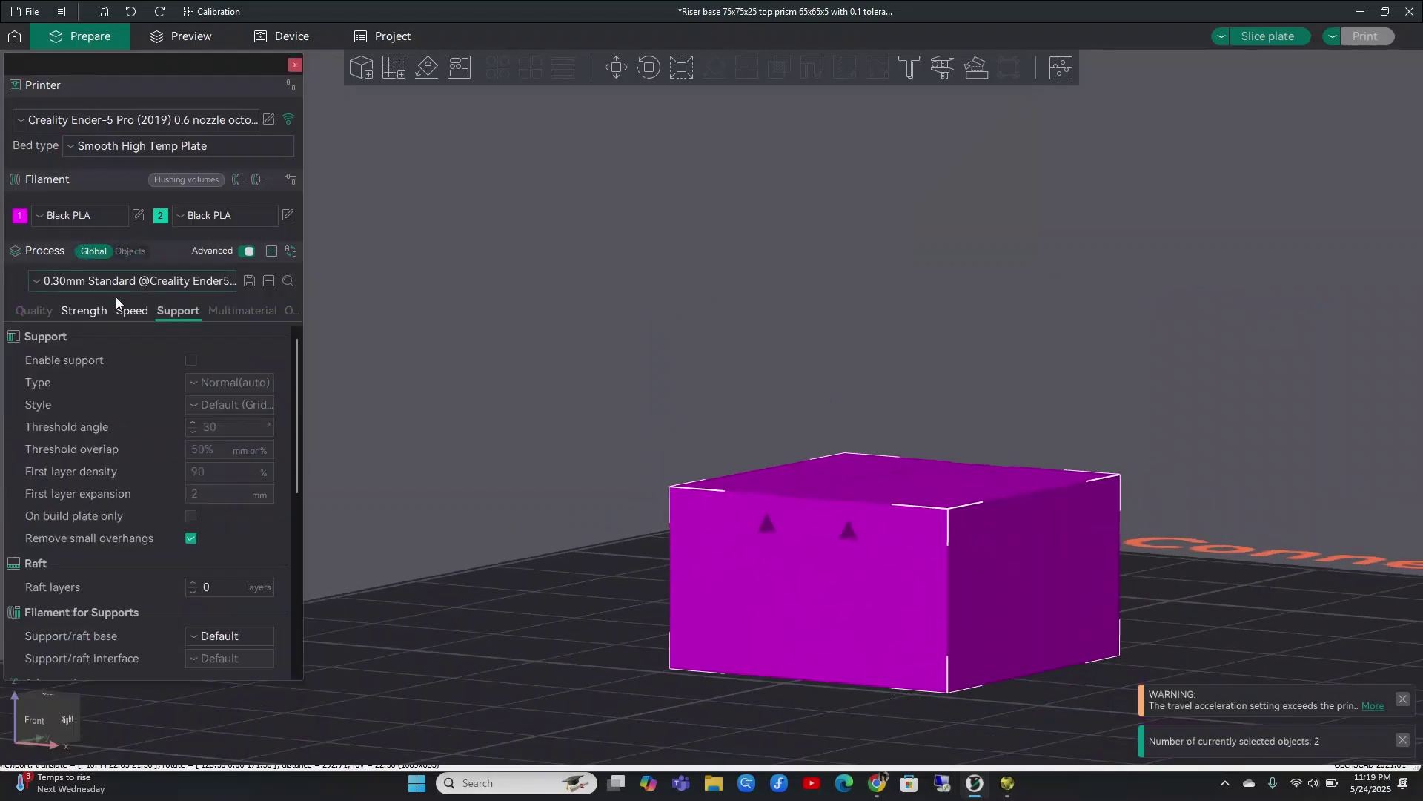
click(131, 252)
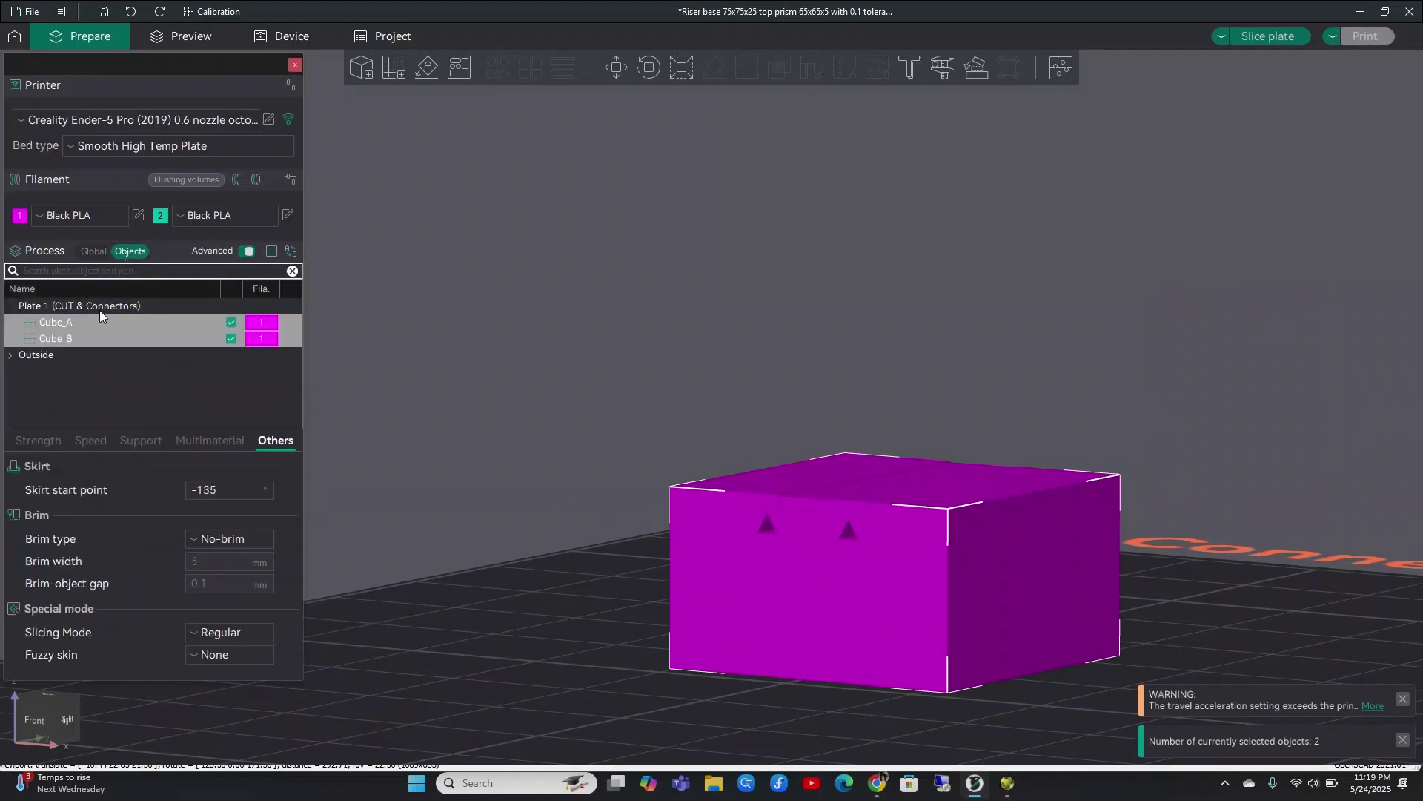
Move Cube_A away from Cube_B and auto-orient it onto its side.
click(97, 339)
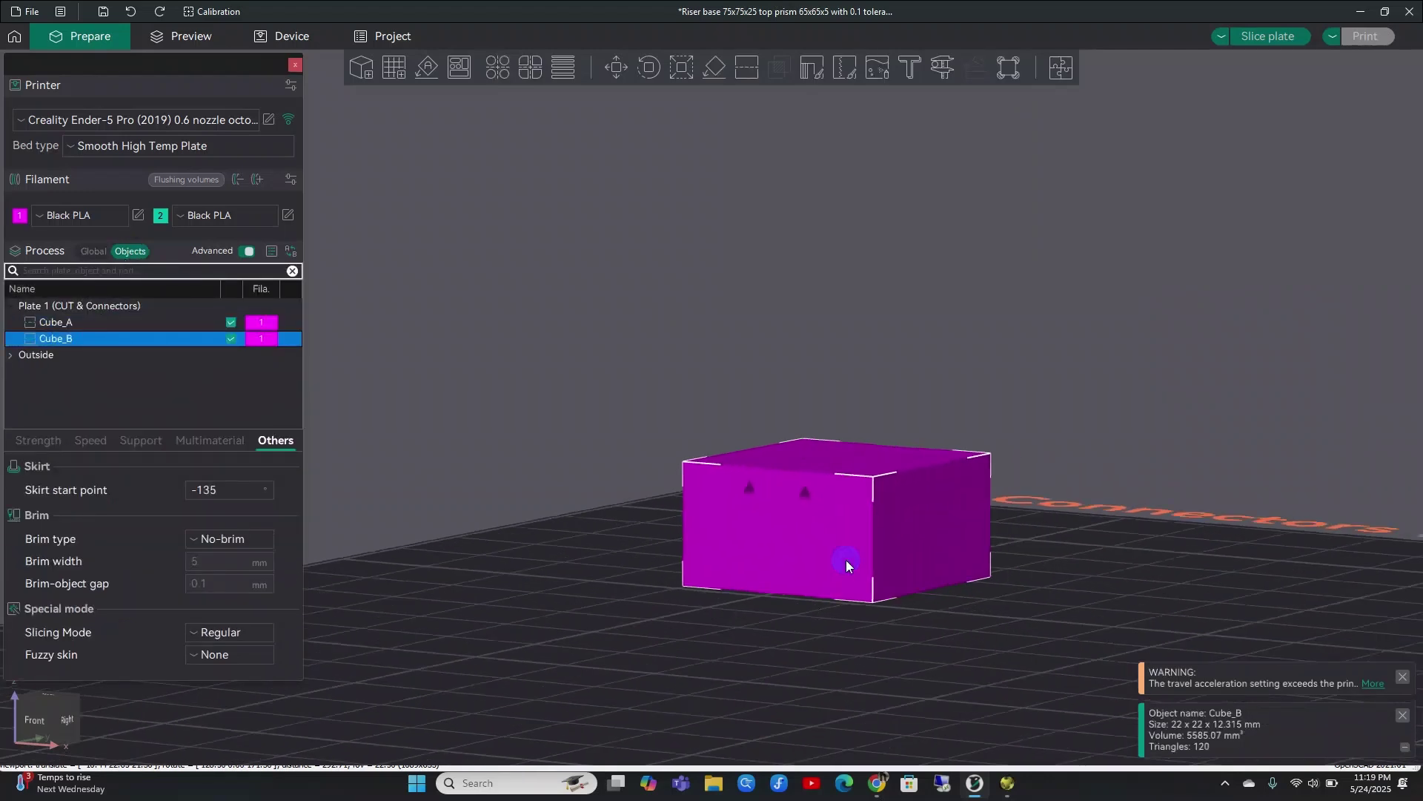
drag(846, 559, 645, 650)
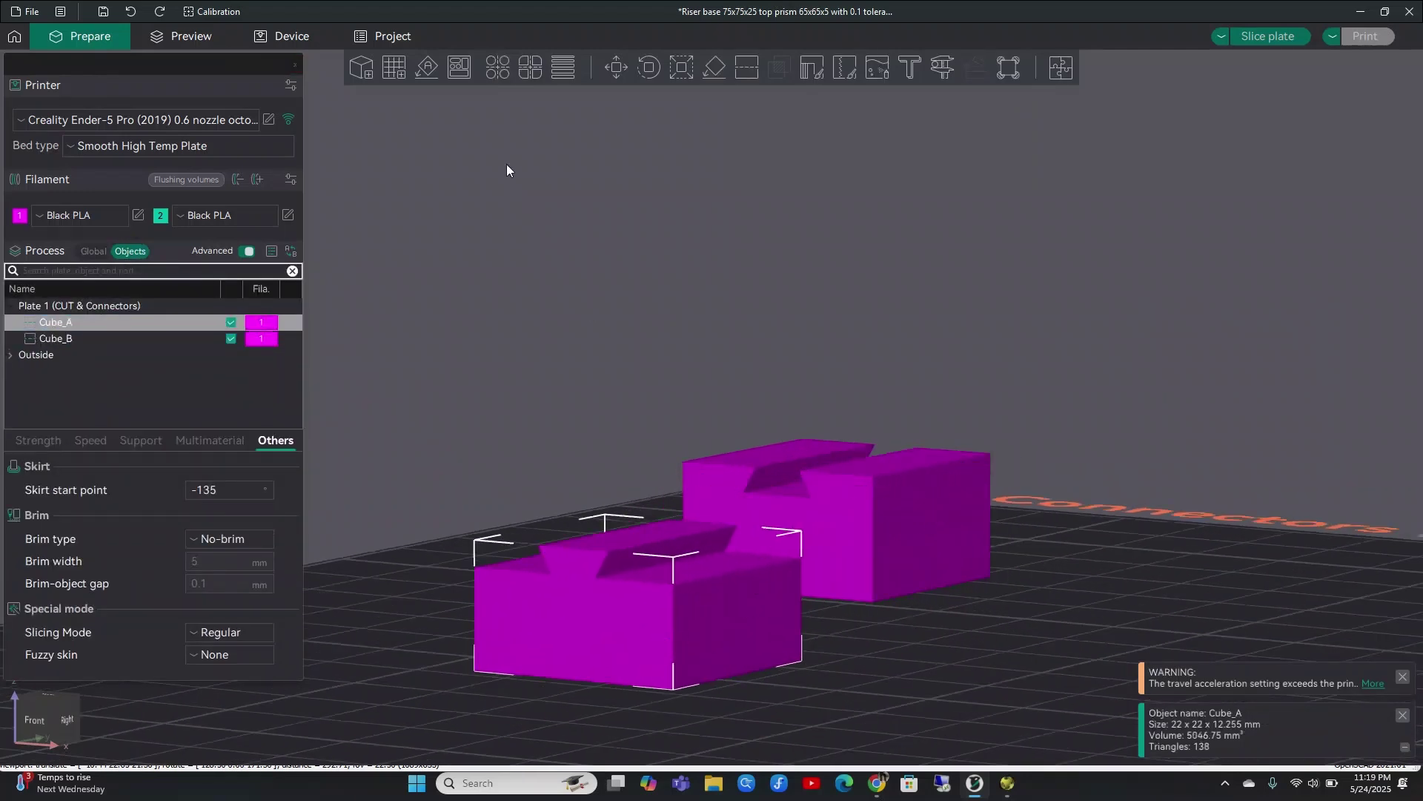
drag(857, 657, 836, 665)
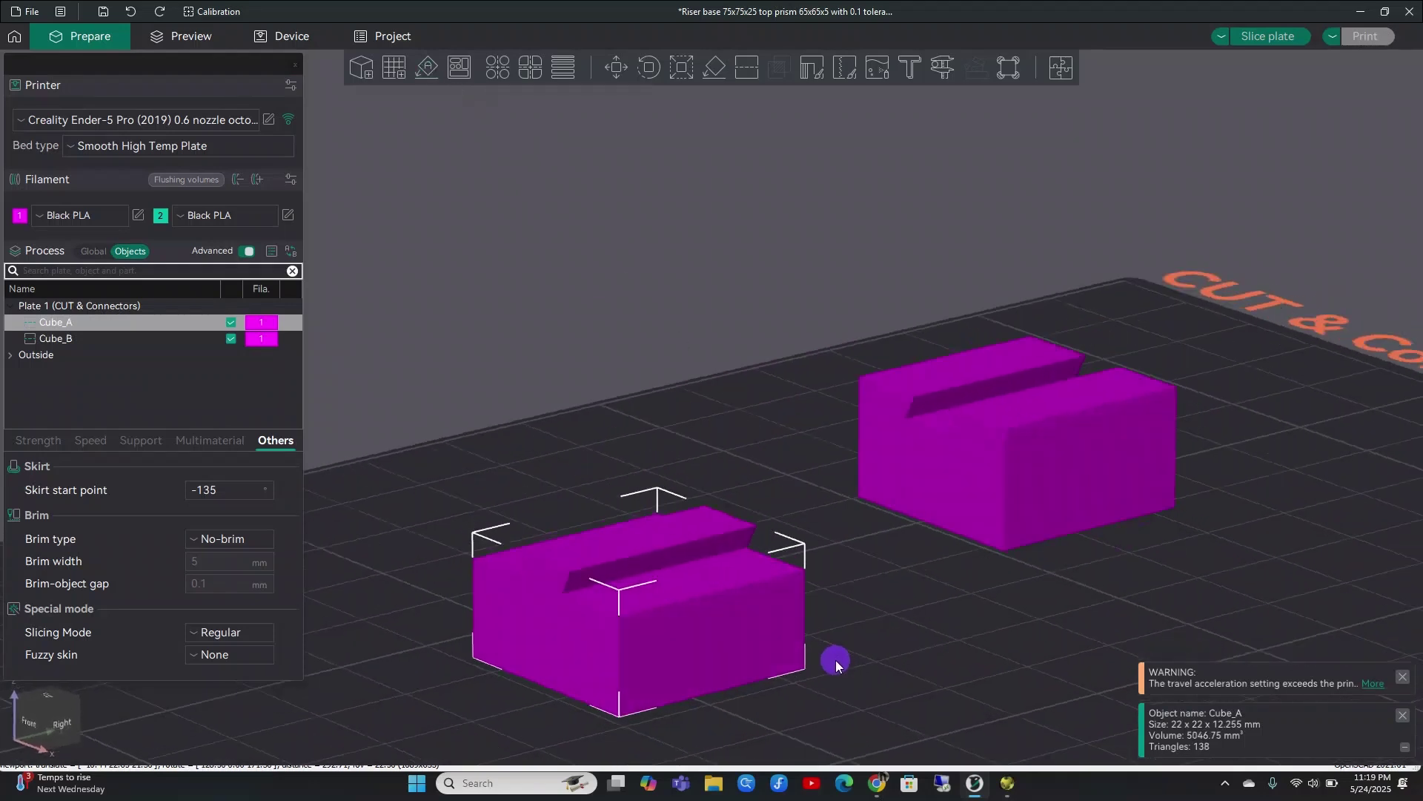
click(423, 69)
Auto-orient Cube_B, then select both cube halves.
click(1035, 505)
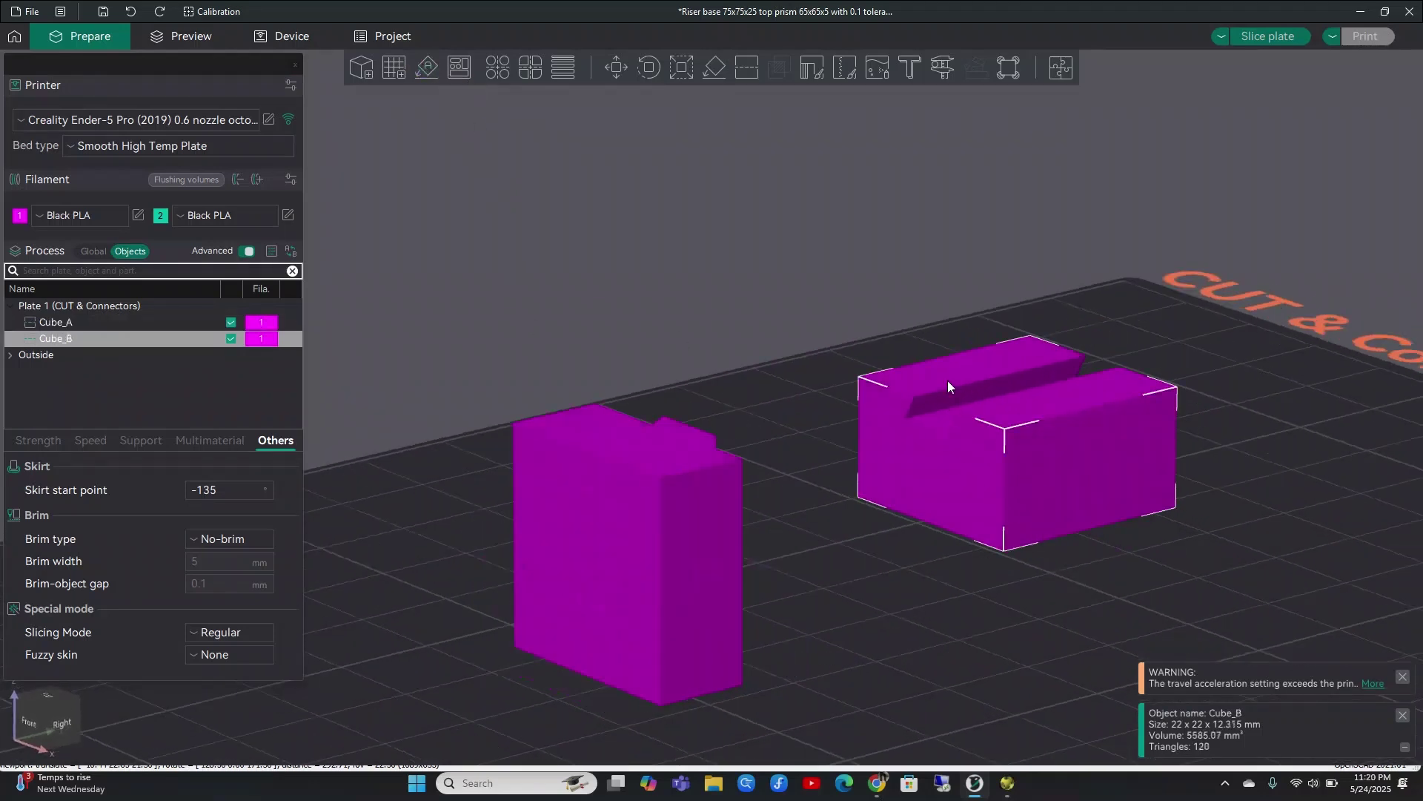
click(434, 71)
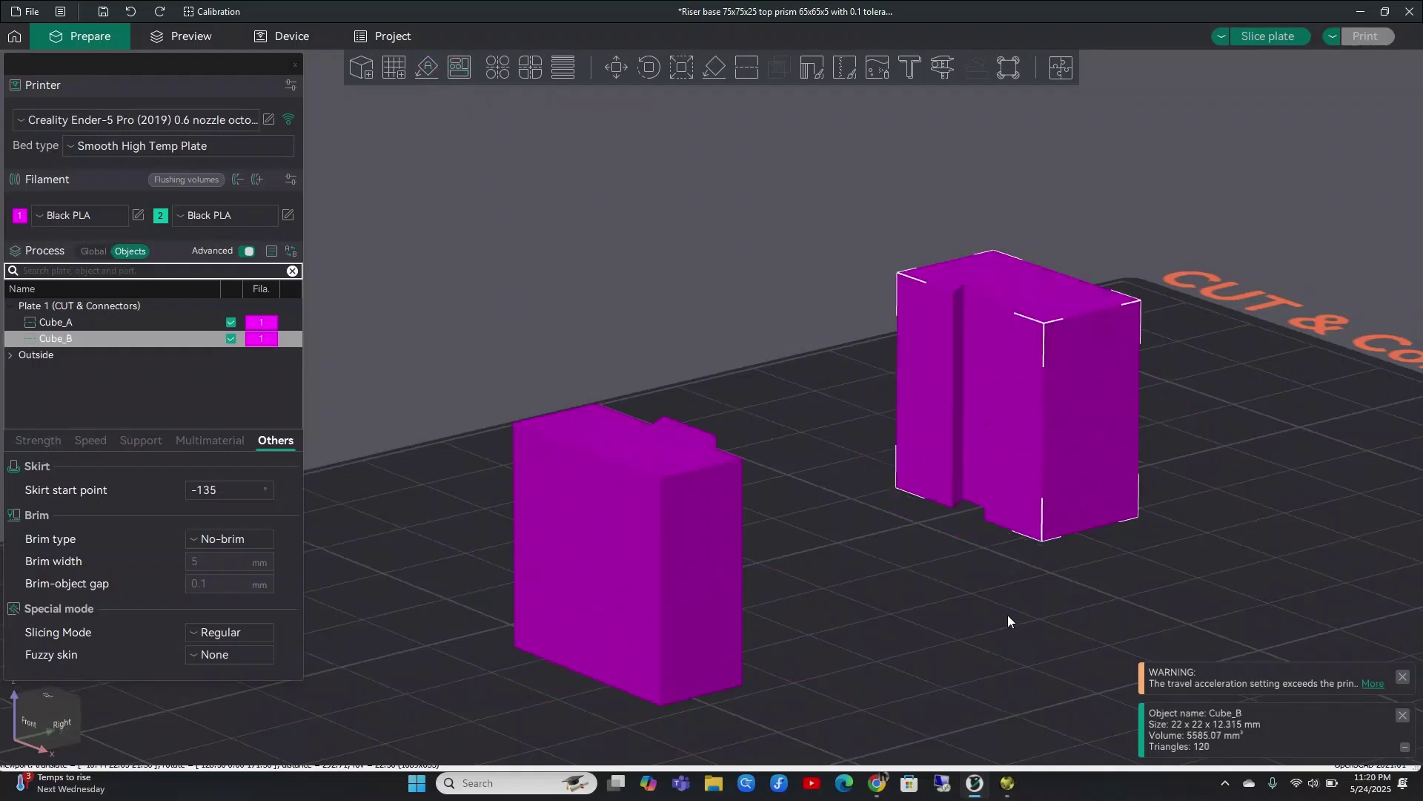
drag(1006, 622, 966, 631)
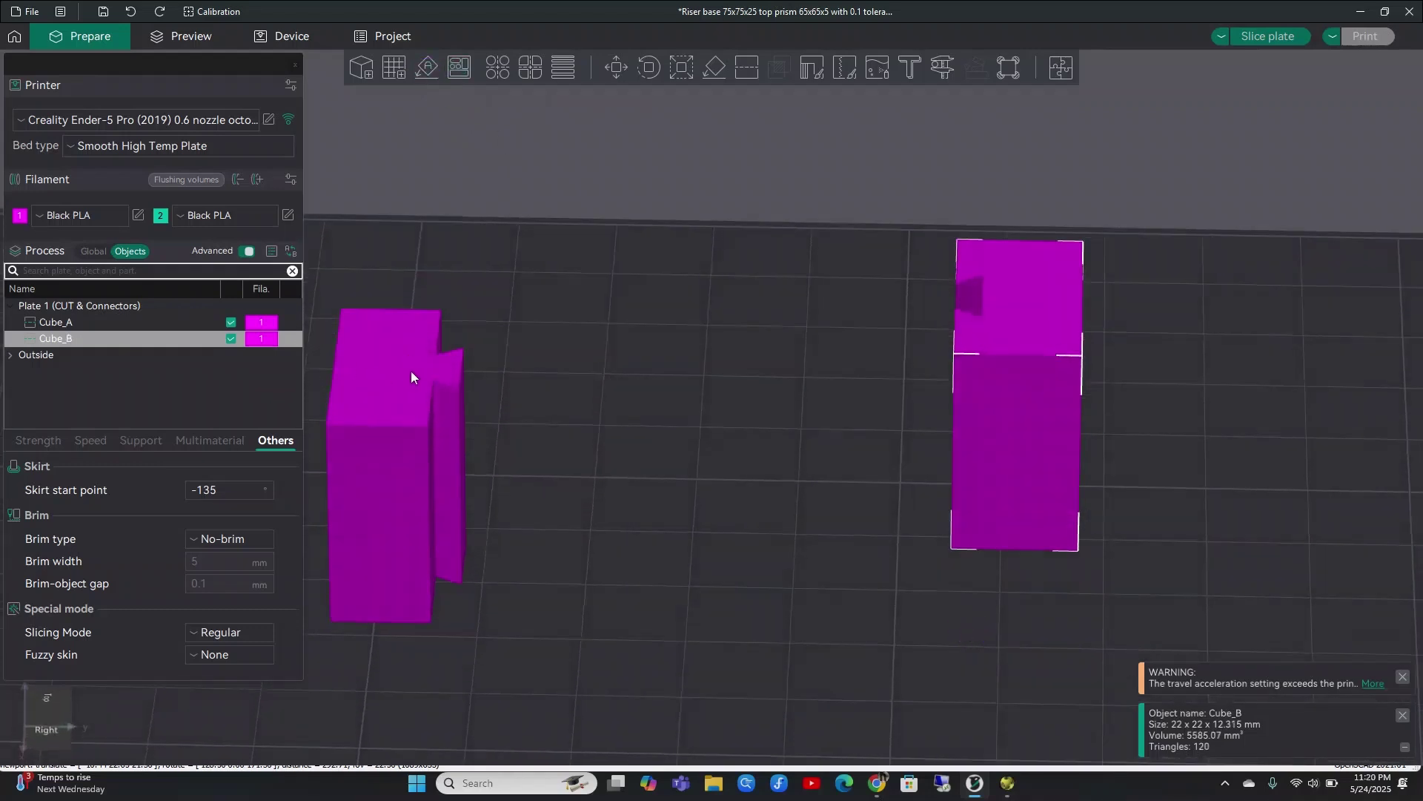
scroll(559, 518, down, 4)
scroll(518, 534, down, 2)
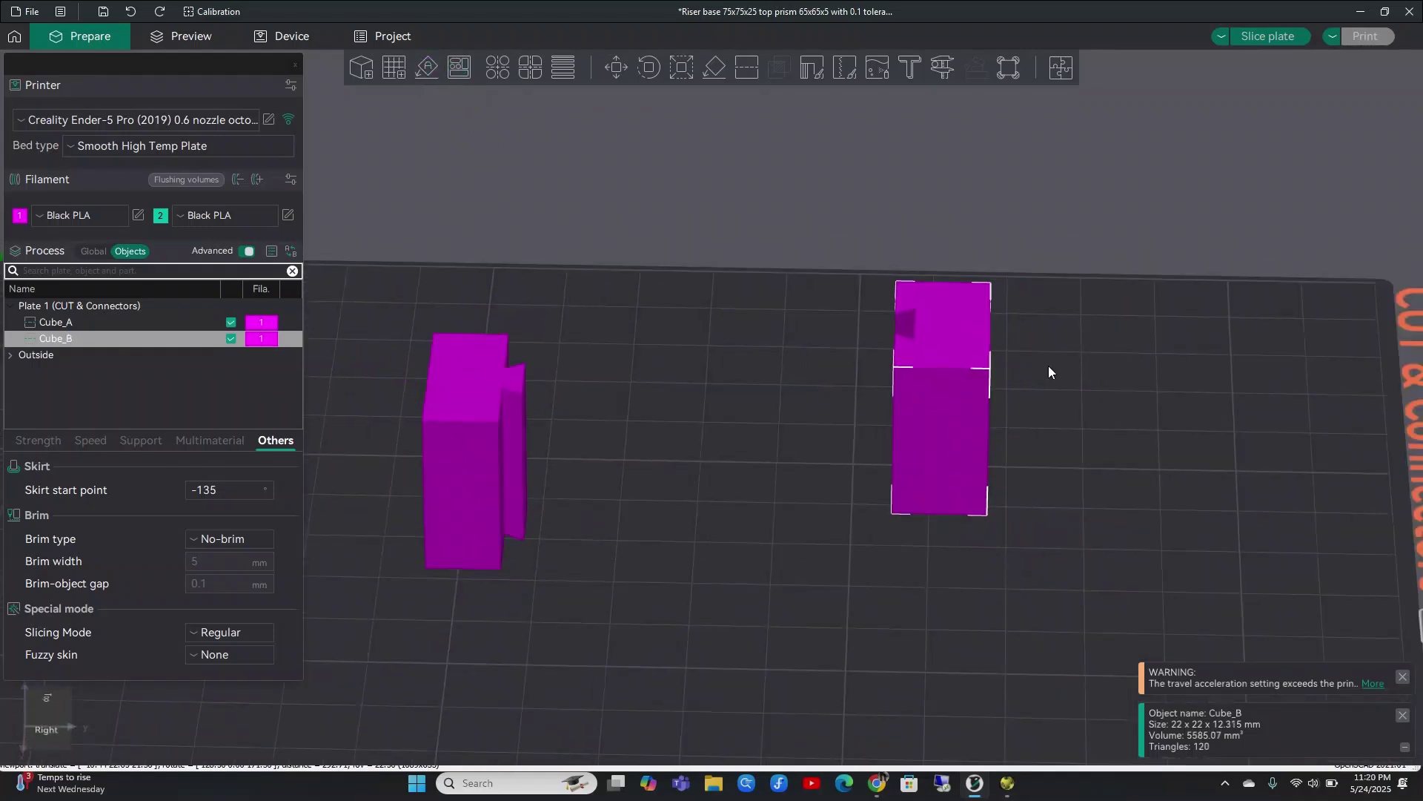
shift+drag(406, 576, 406, 578)
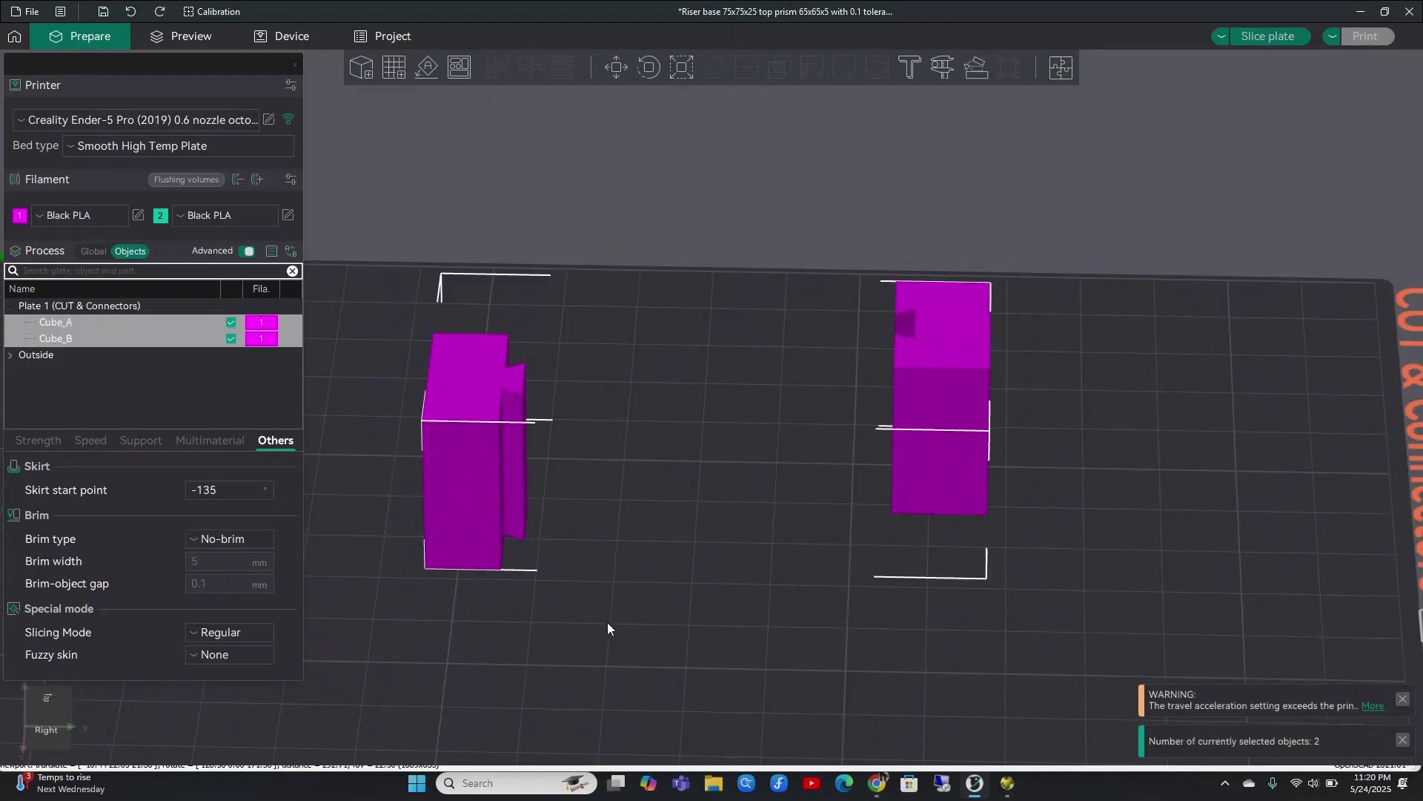
Delete both cube halves and add a cylinder primitive near the plate centre.
key(Delete)
click(779, 441)
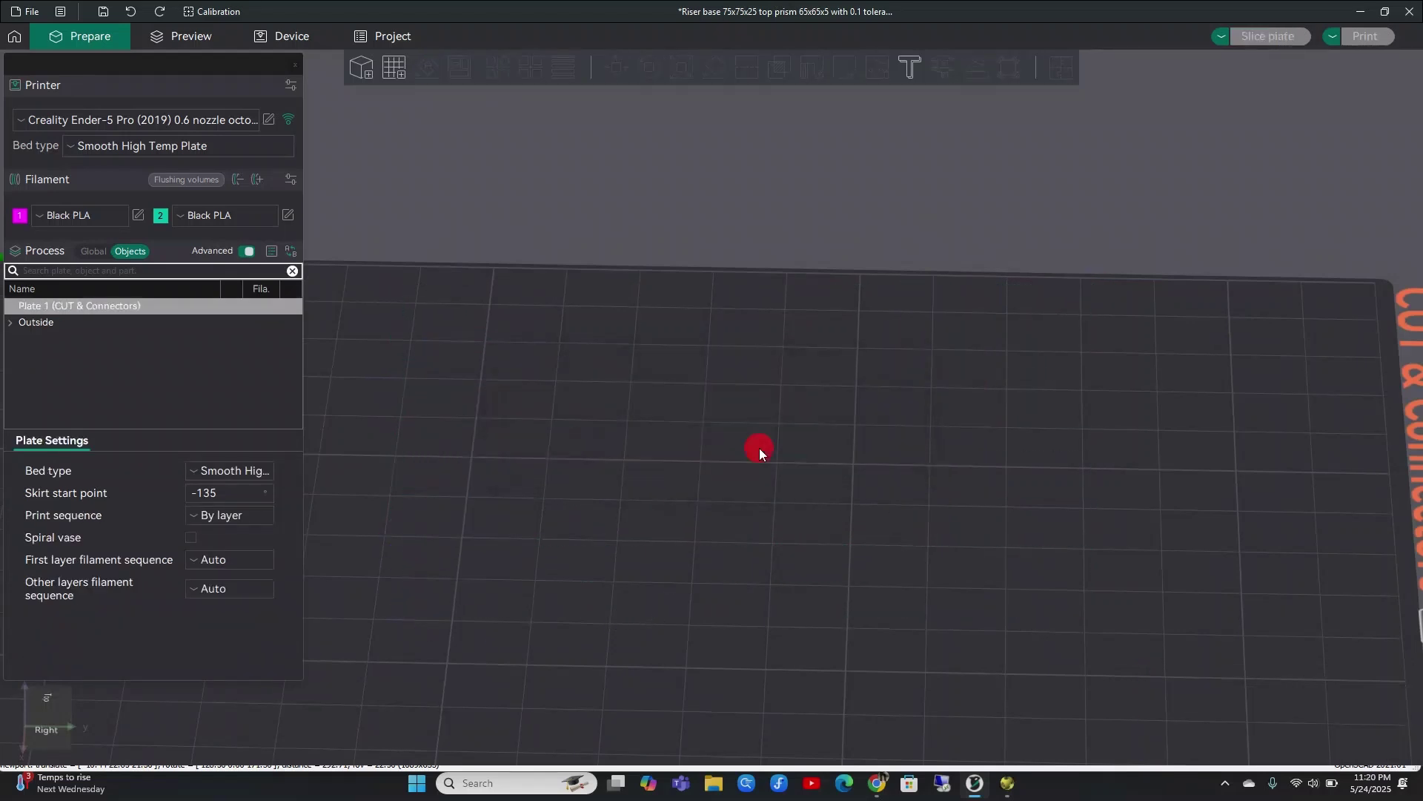
right_click(760, 448)
mouse_move(830, 562)
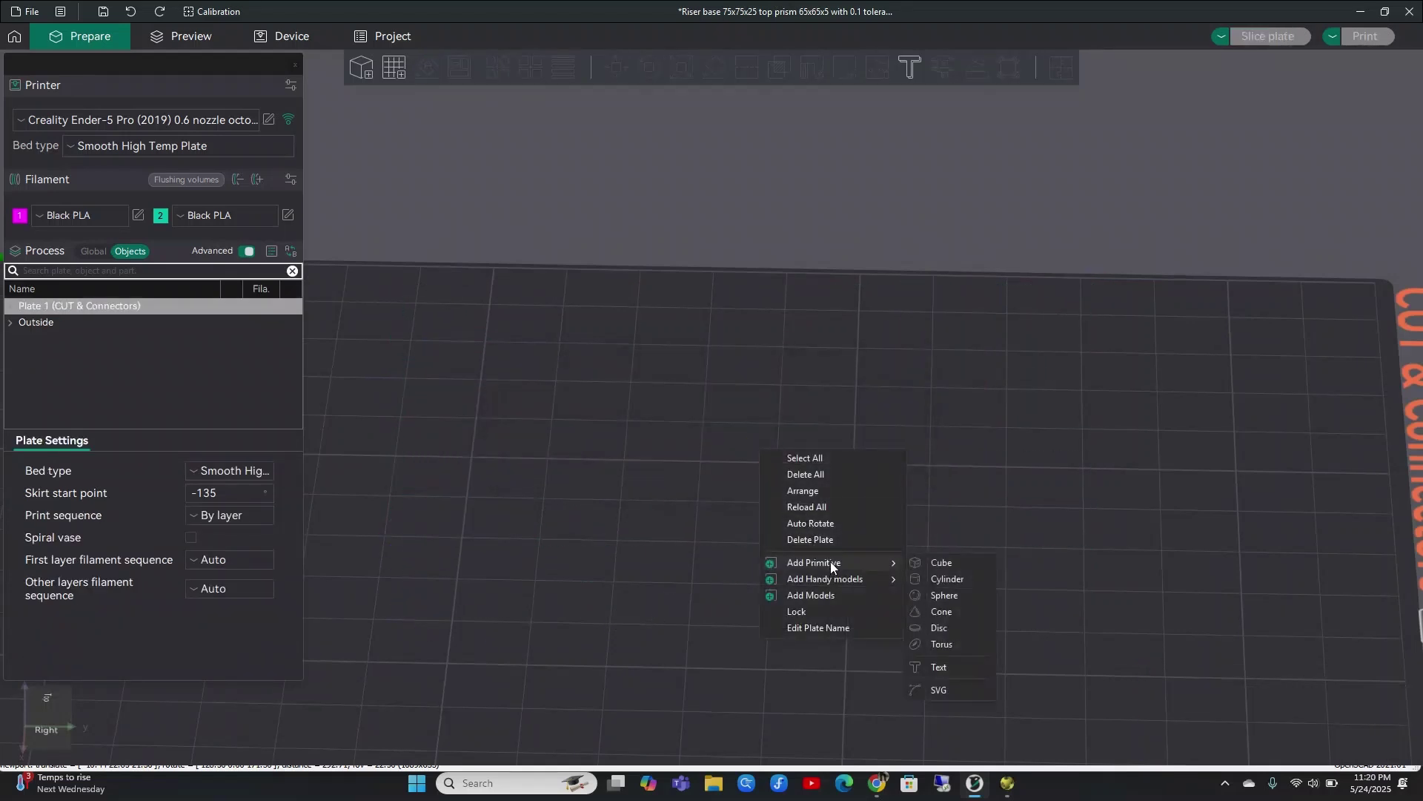
click(940, 578)
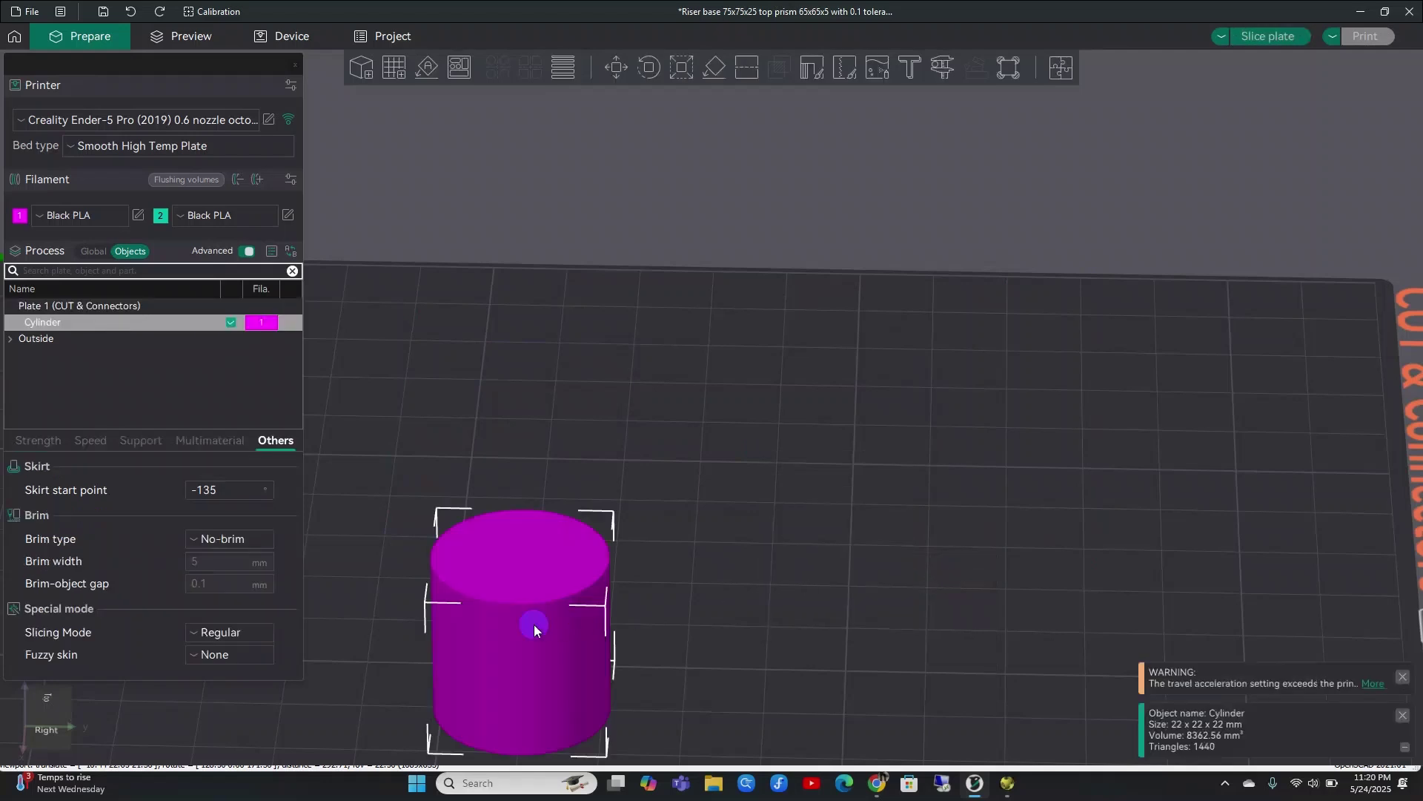
drag(535, 624, 733, 457)
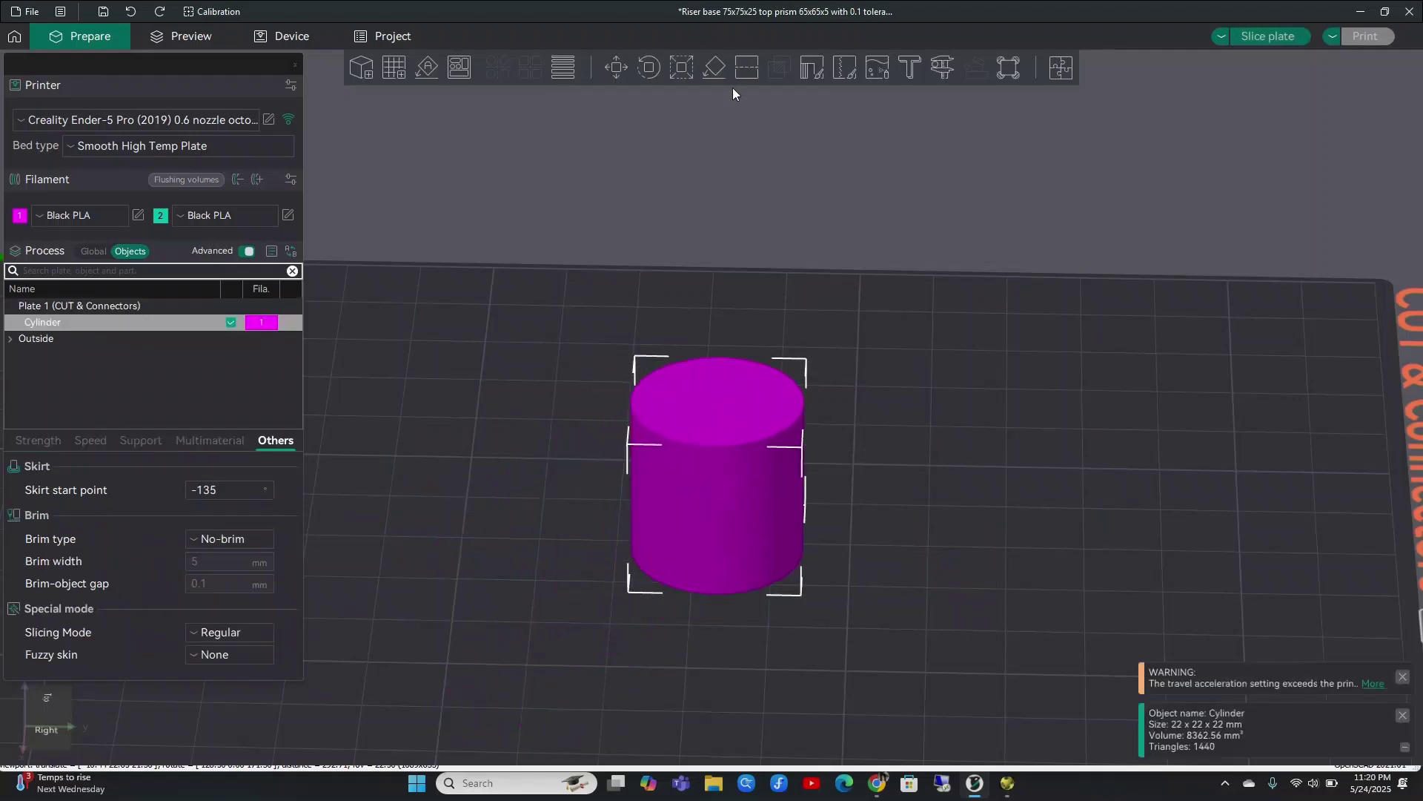
Rotate the cylinder's dovetail cut plane upright through the cylinder.
click(745, 71)
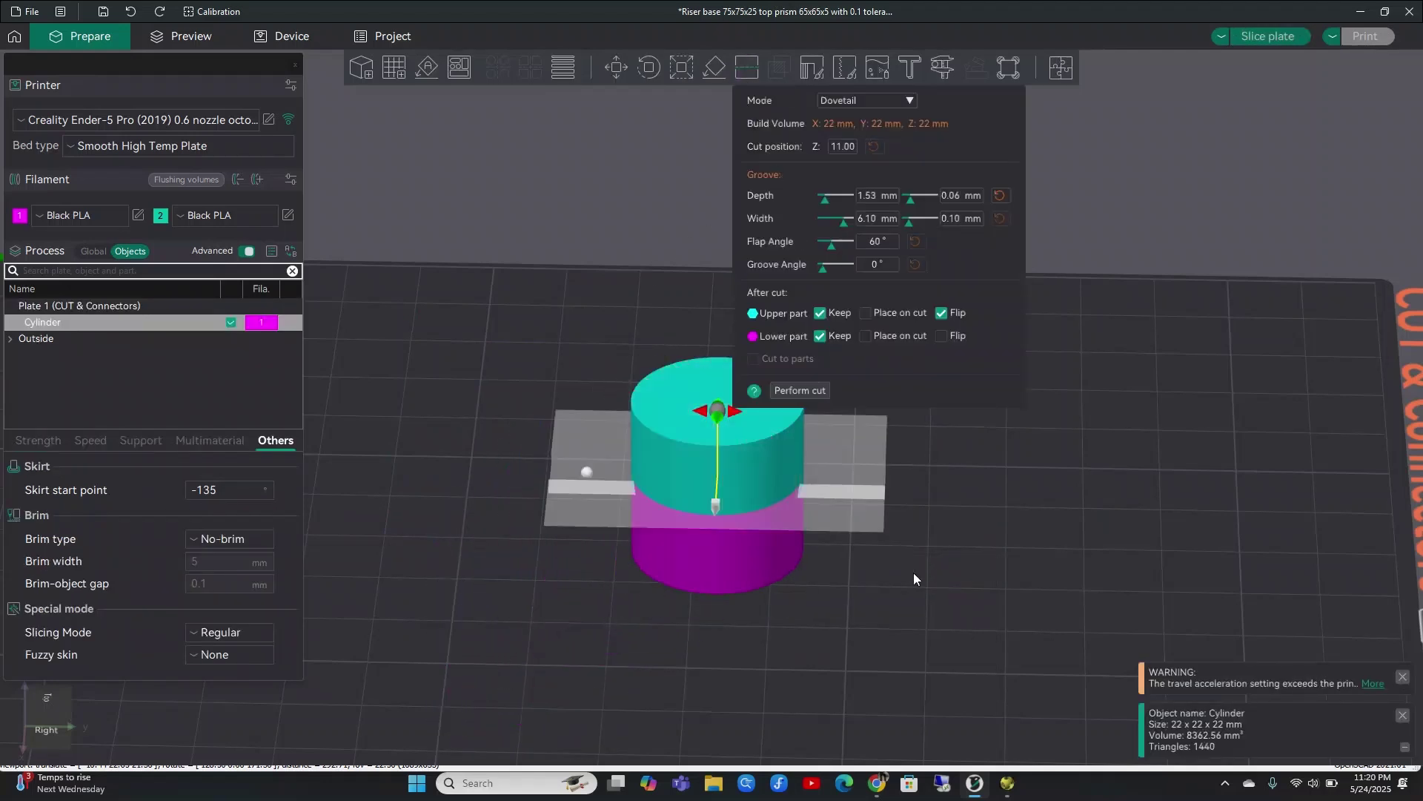
drag(921, 629, 882, 667)
drag(719, 412, 741, 480)
drag(582, 703, 591, 660)
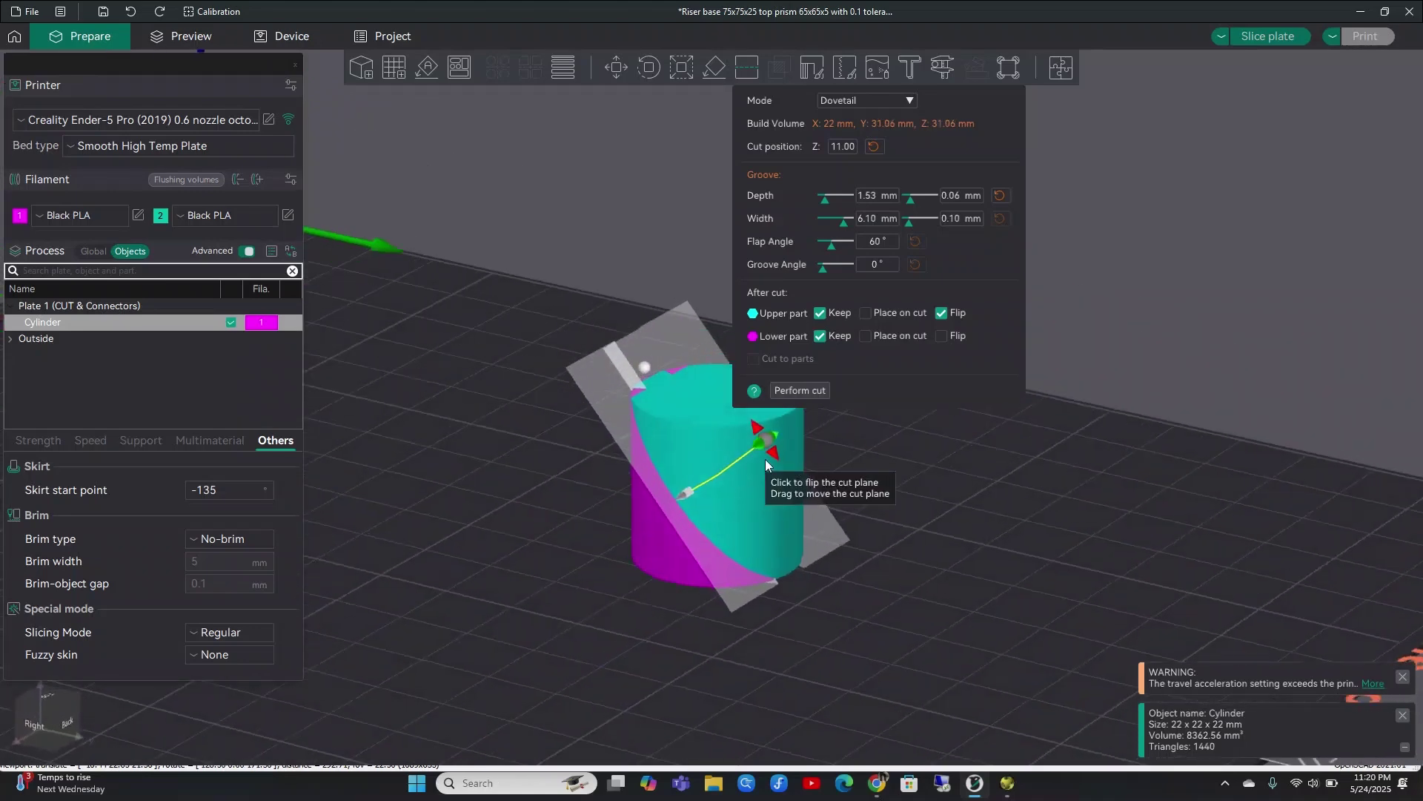
drag(766, 458, 774, 483)
drag(812, 637, 823, 638)
drag(1004, 612, 815, 576)
Switch the cylinder cut back to Planar mode and choose Plug connectors.
click(906, 101)
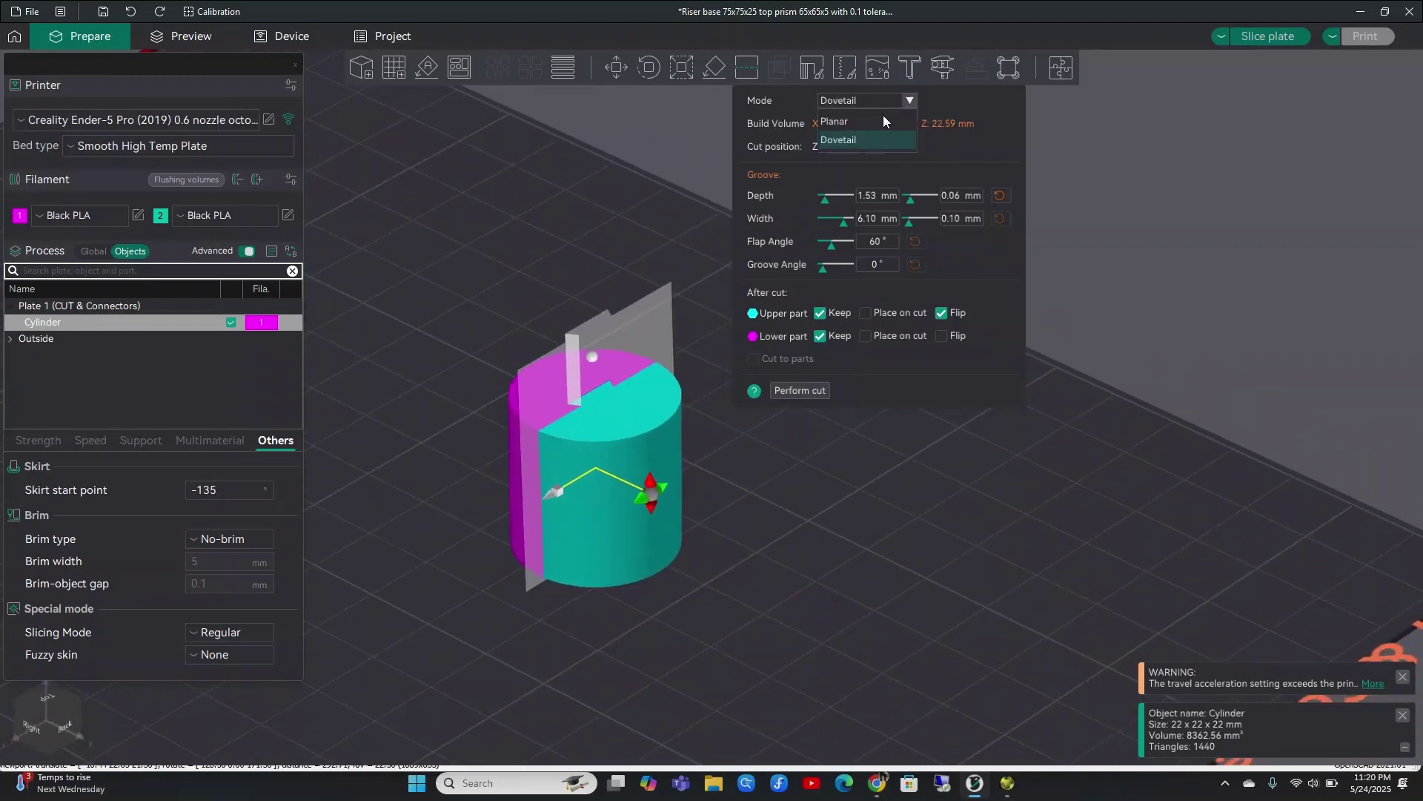
click(879, 117)
drag(821, 460, 905, 522)
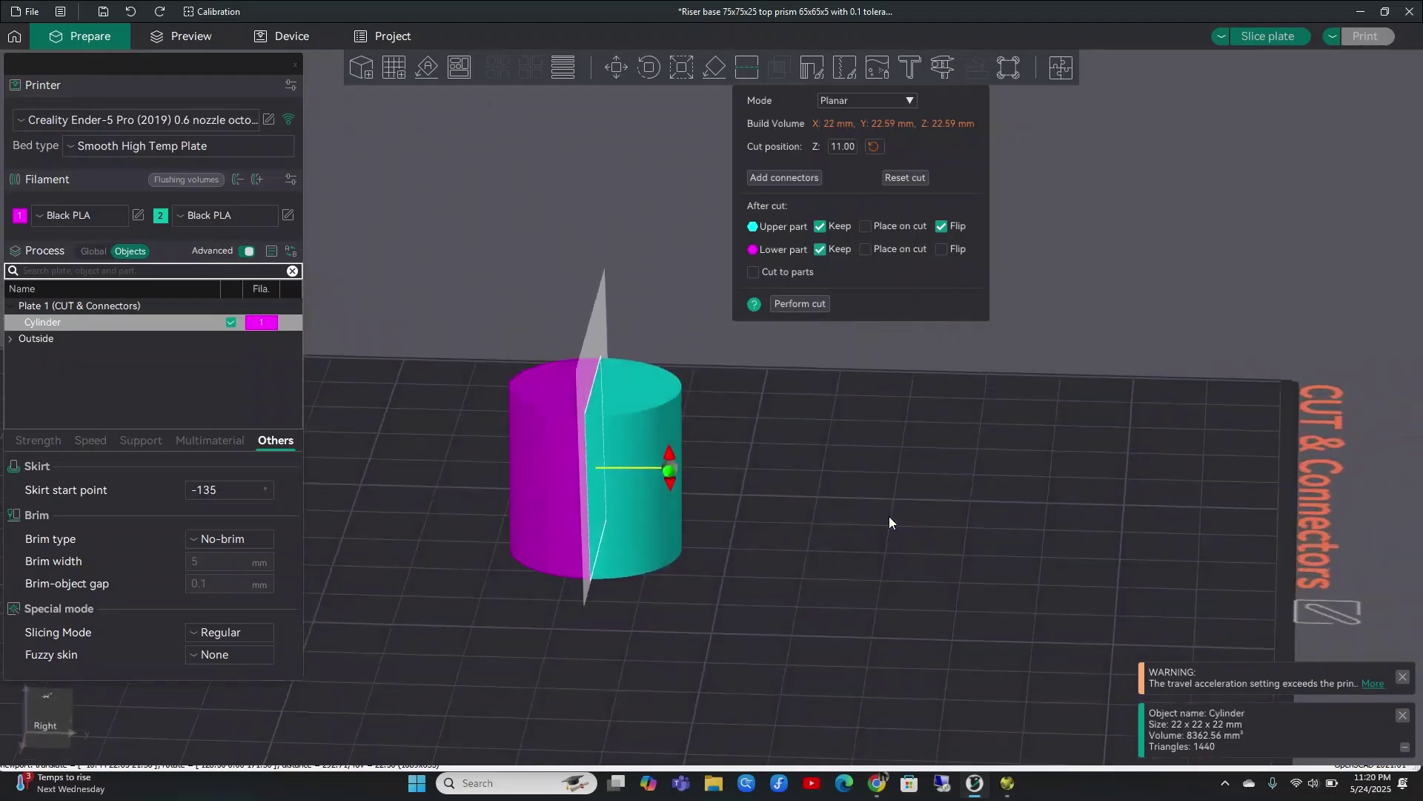
click(785, 178)
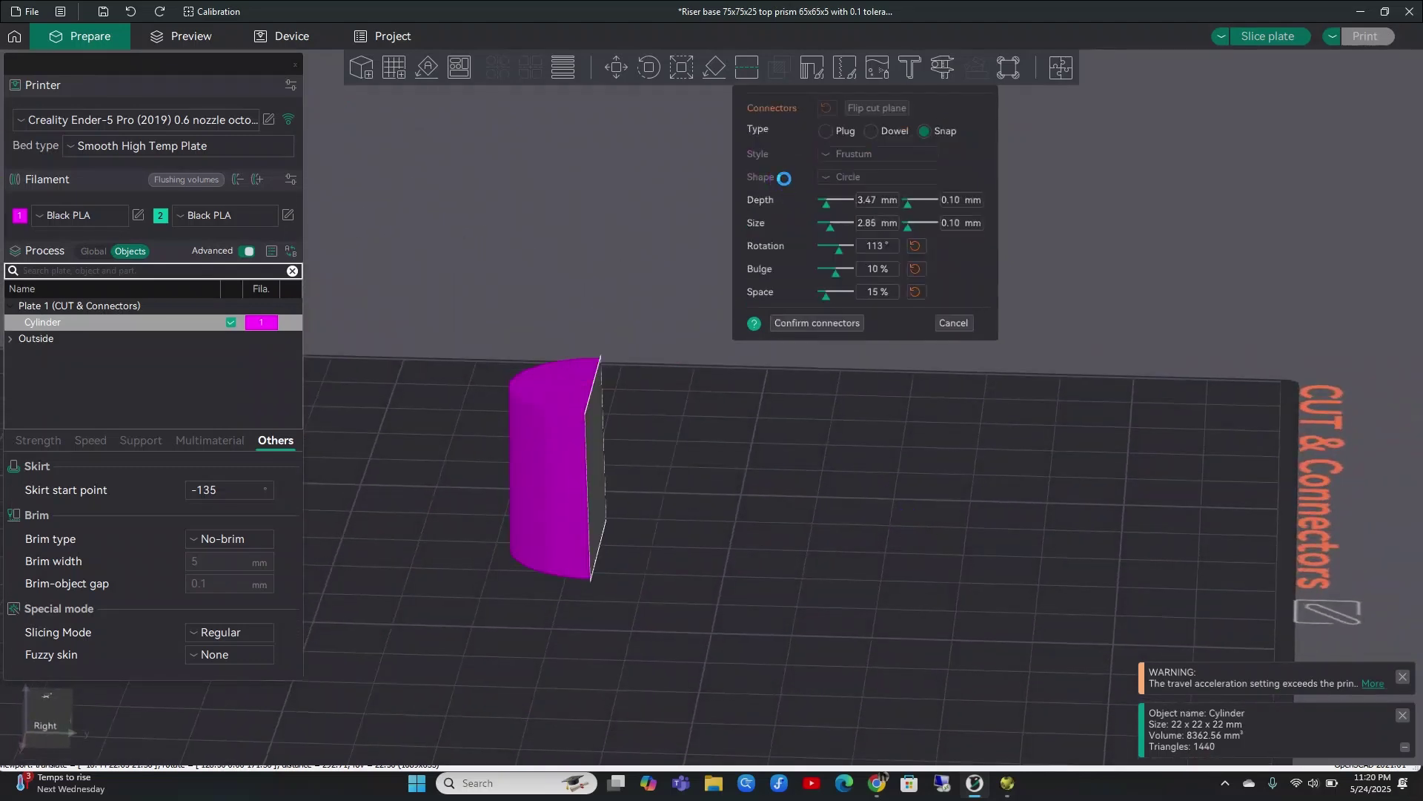
click(839, 132)
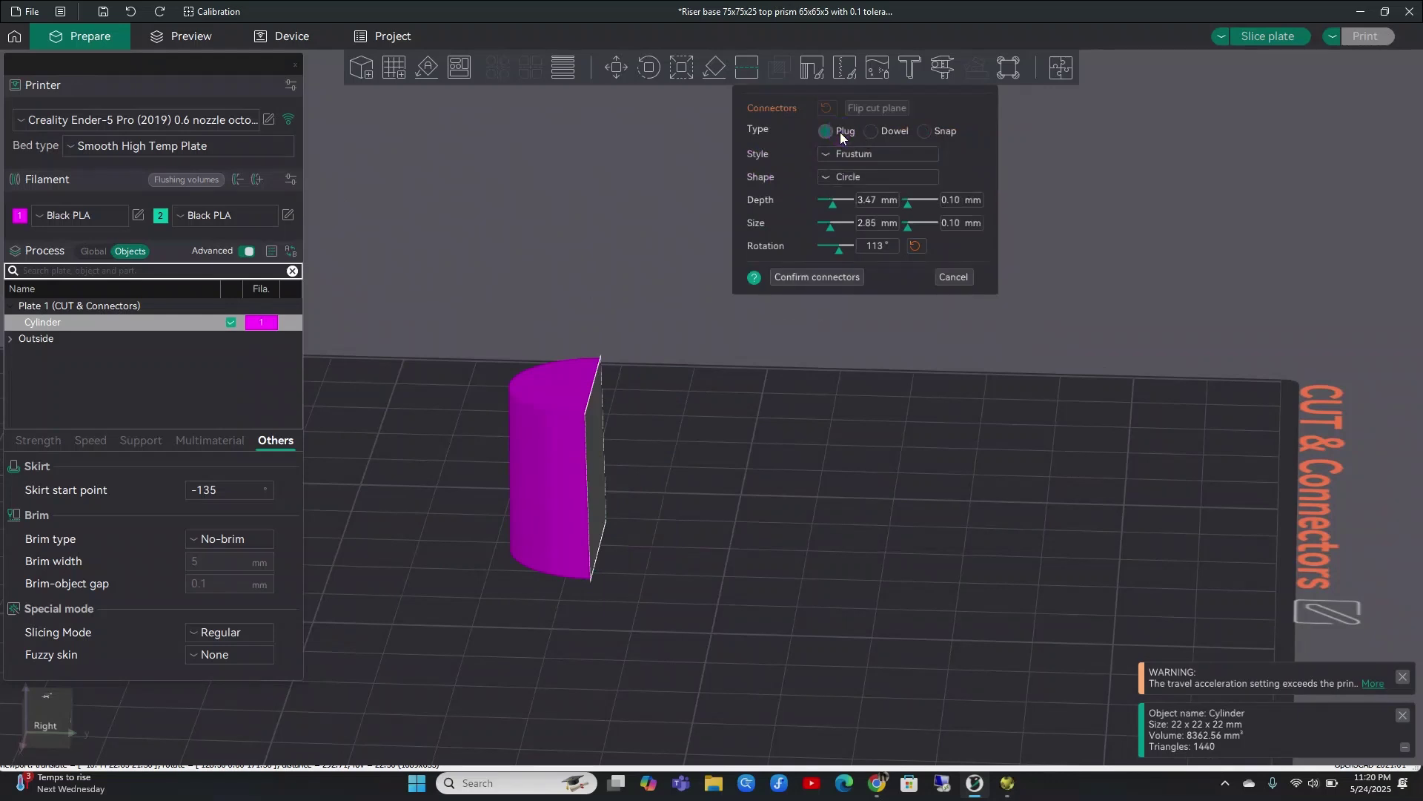
drag(780, 448, 737, 503)
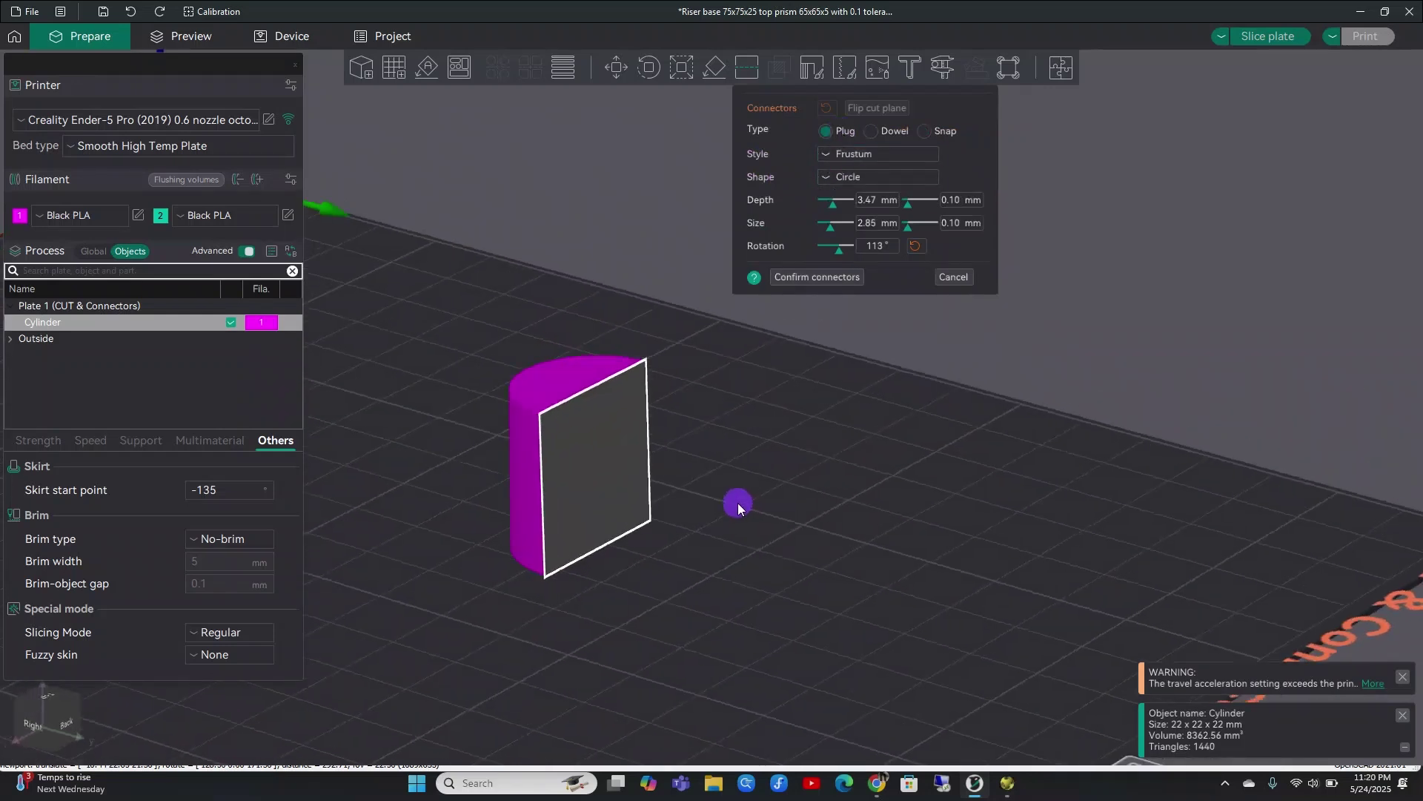
Try the Prism style and place a plug at the centre of the cut face.
click(874, 157)
click(862, 172)
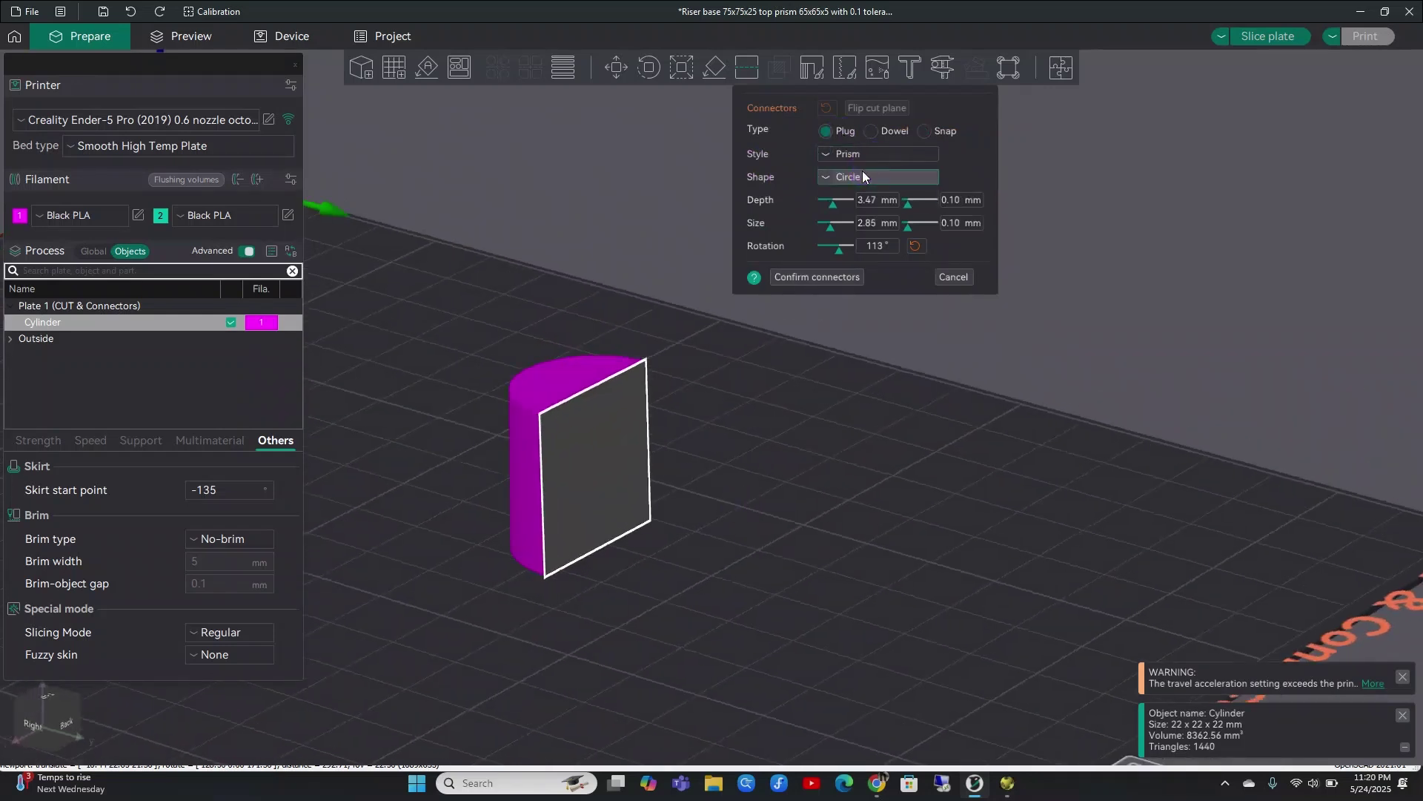
drag(863, 401, 839, 248)
click(846, 179)
click(584, 435)
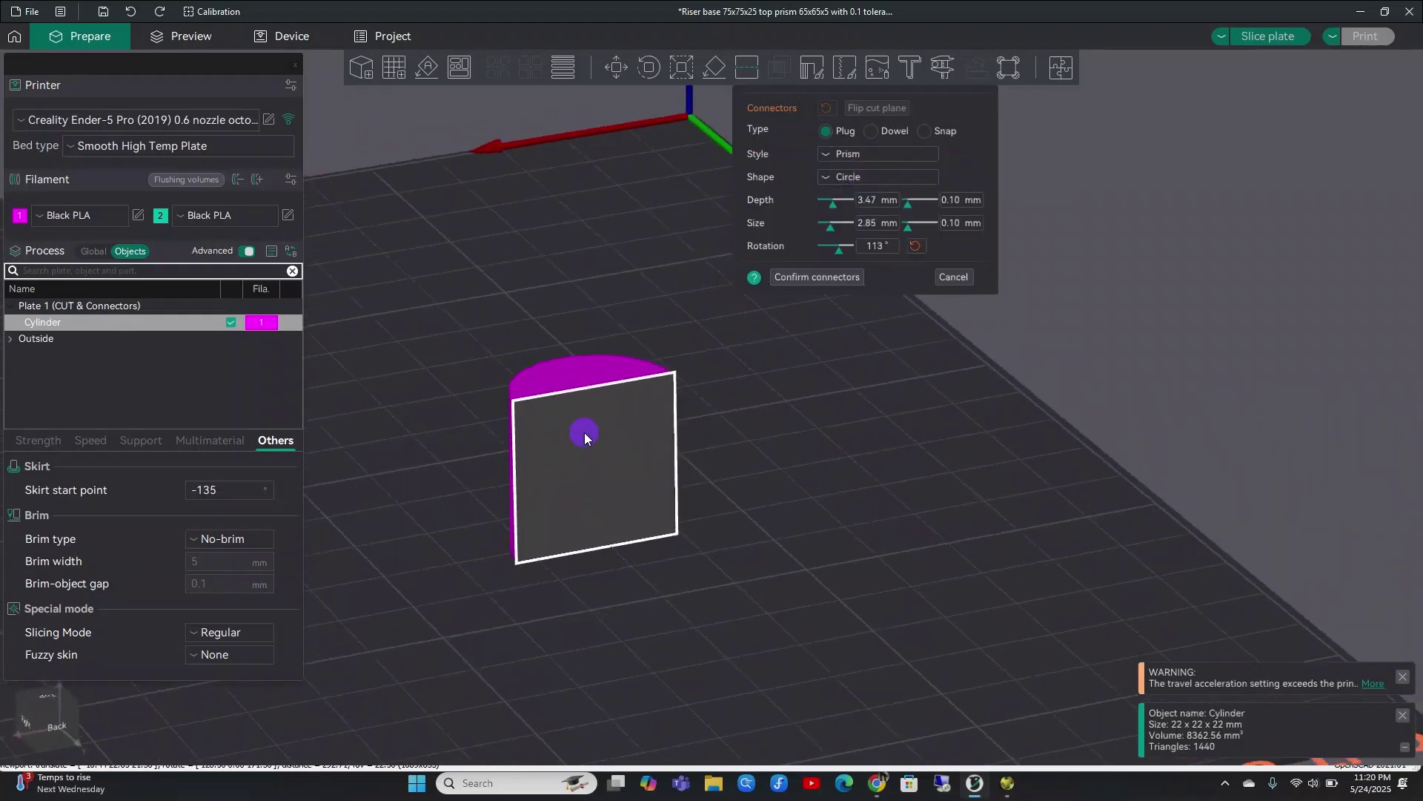
click(607, 467)
Cycle the plug shape through Triangle and Square, settling on Hexagon.
click(872, 178)
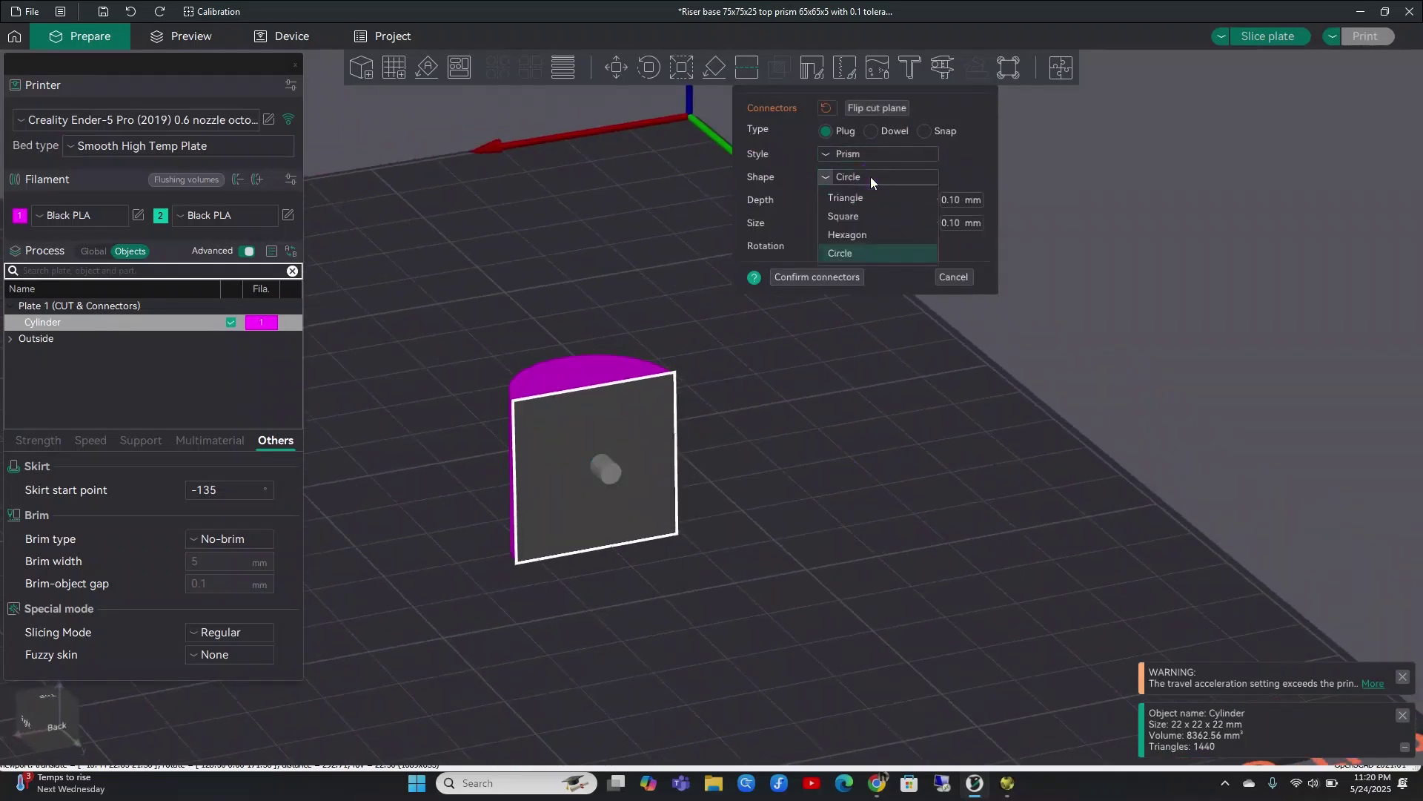
click(859, 199)
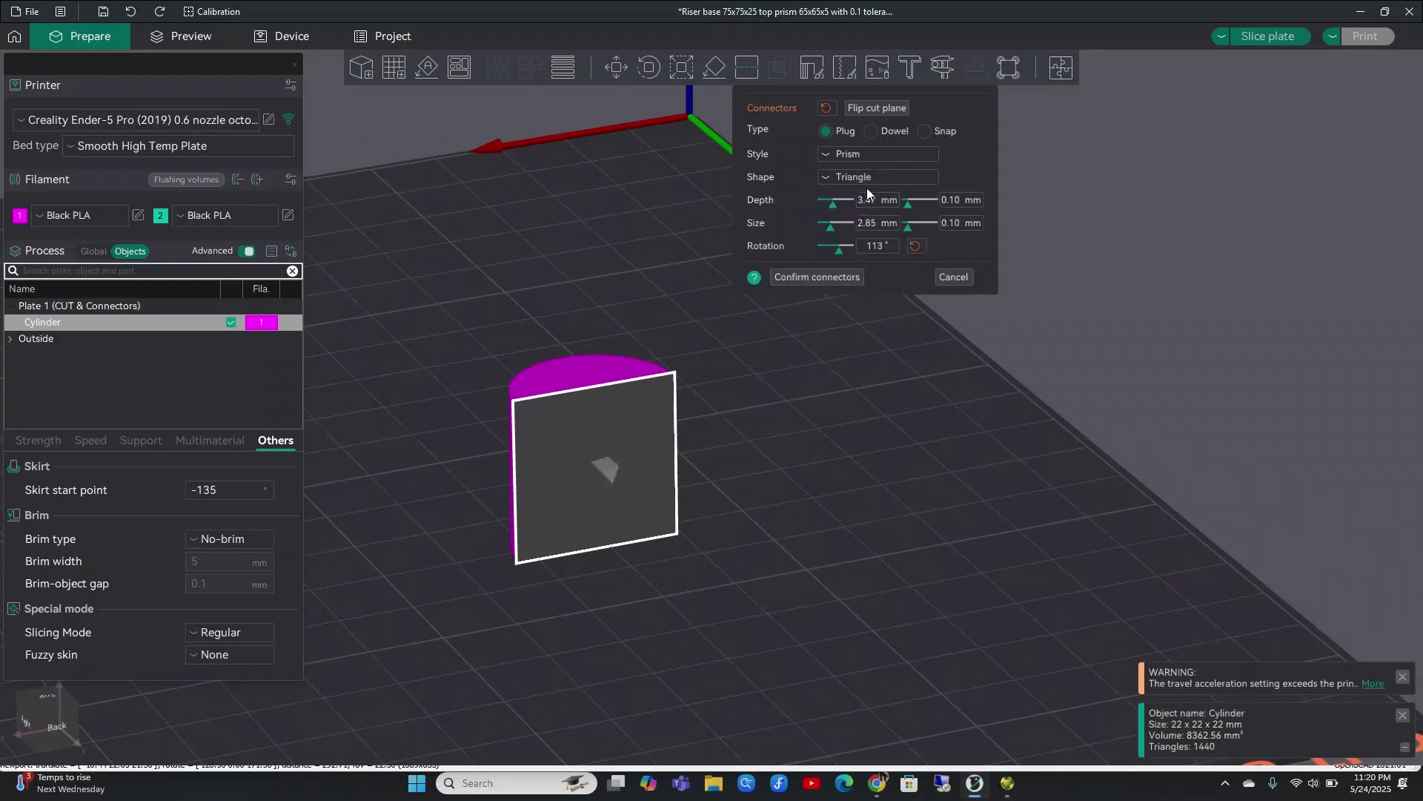
click(865, 179)
click(865, 215)
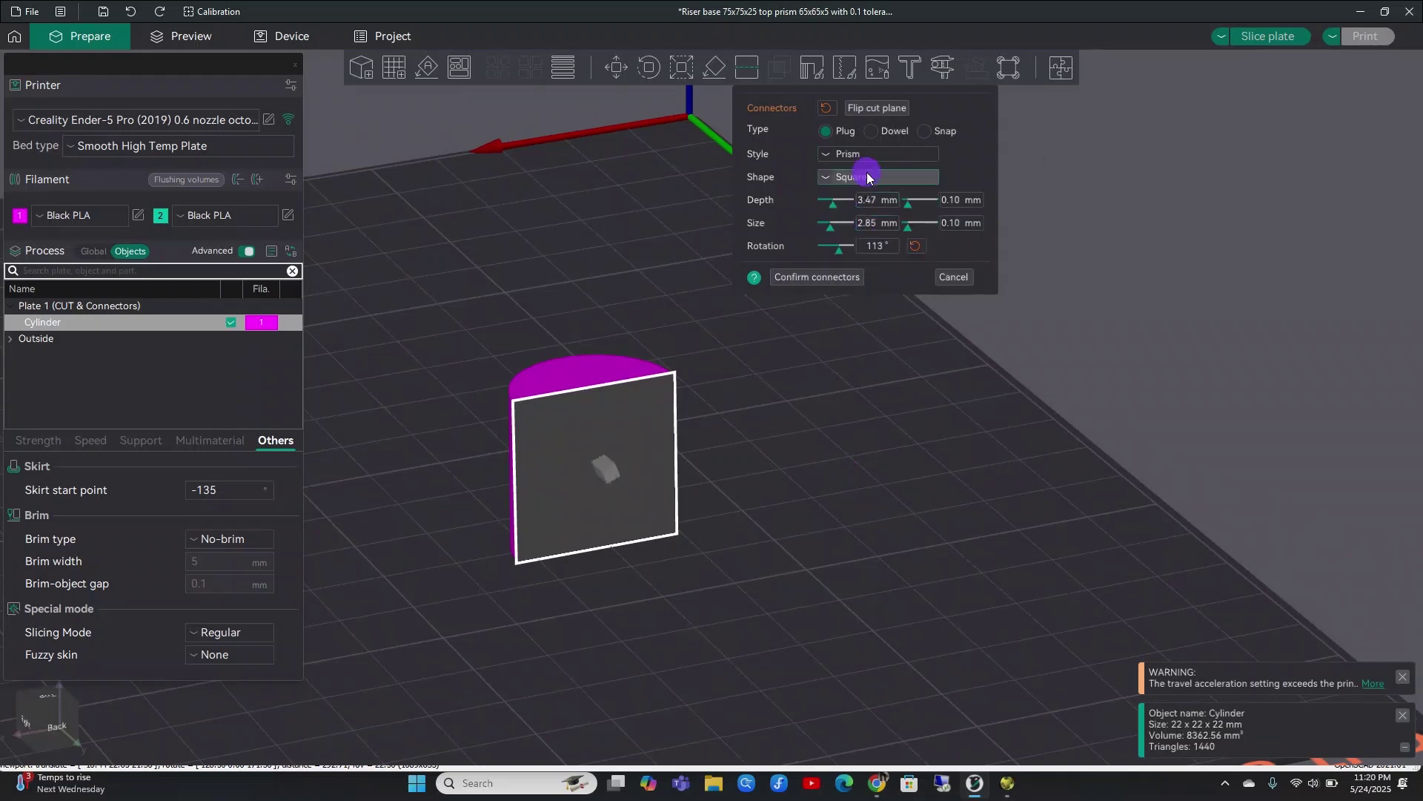
click(866, 175)
click(850, 236)
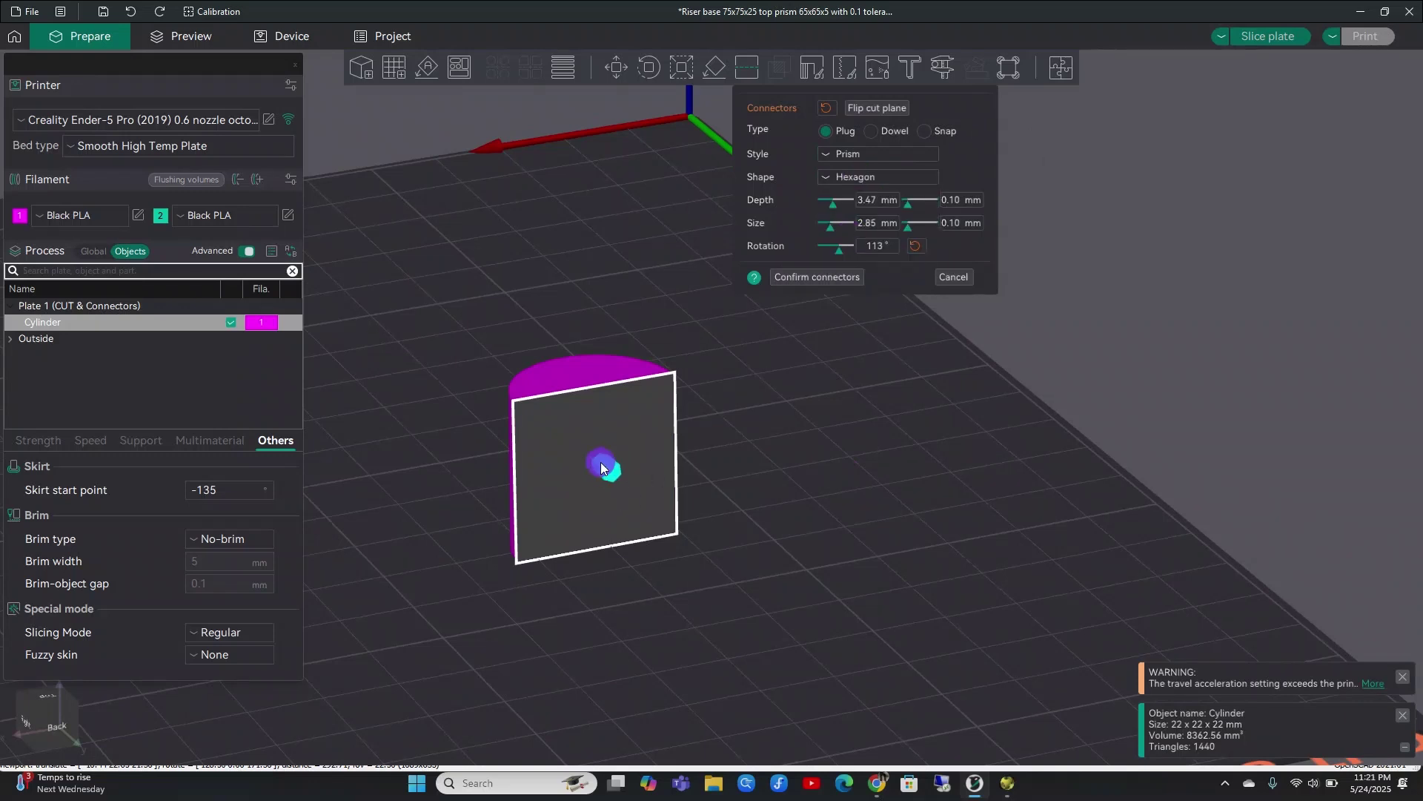
Change the plug style to Frustum, keeping the Hexagon shape.
click(878, 154)
click(859, 195)
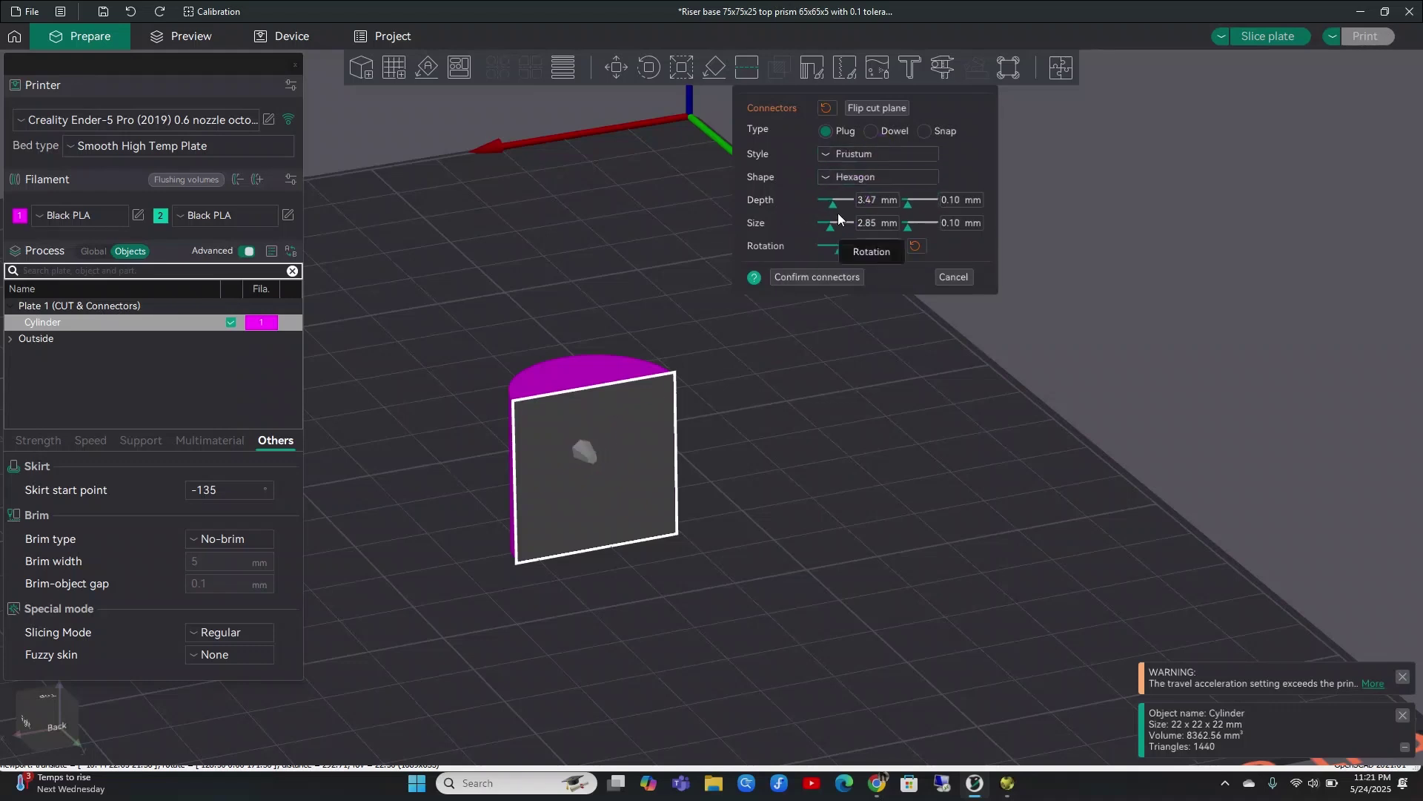
click(861, 177)
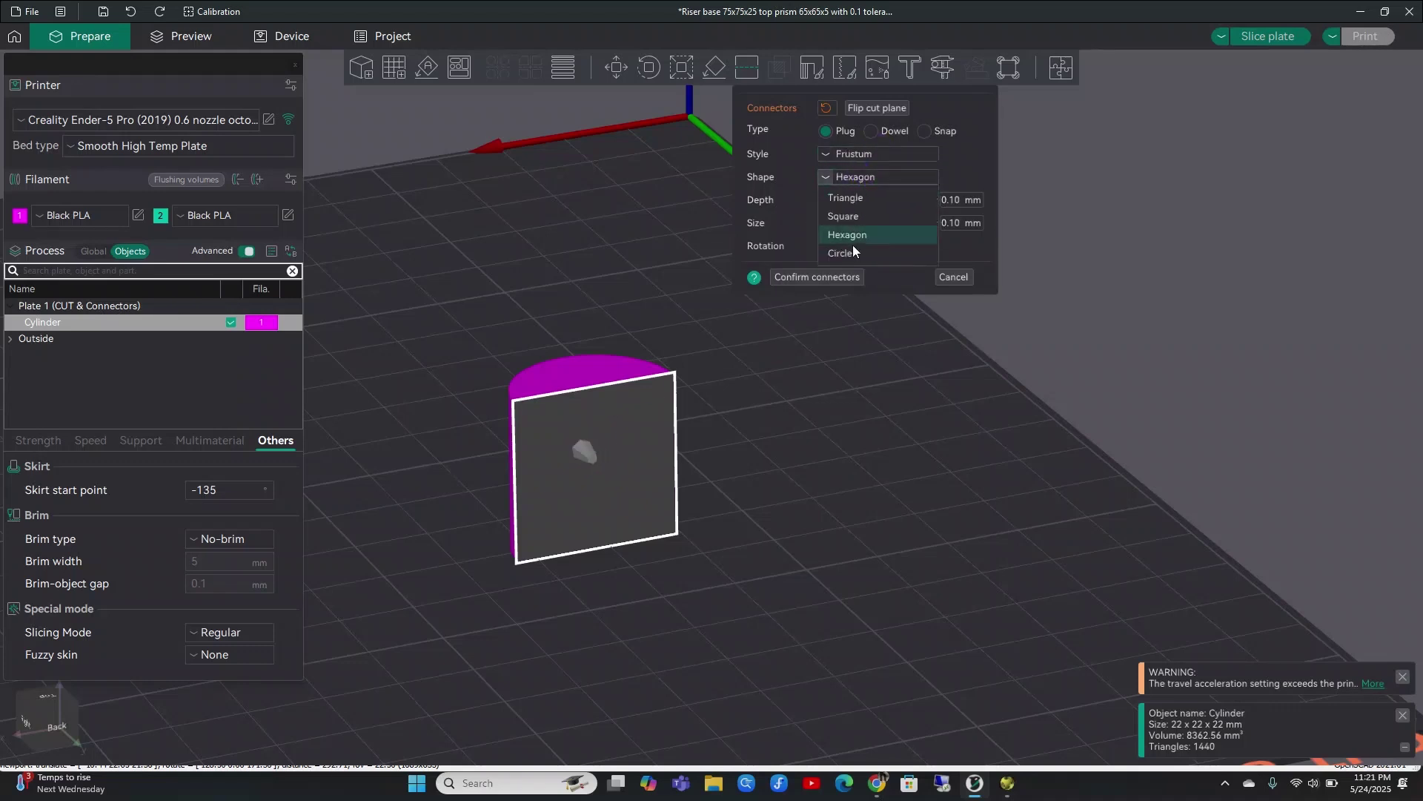
click(856, 217)
click(860, 178)
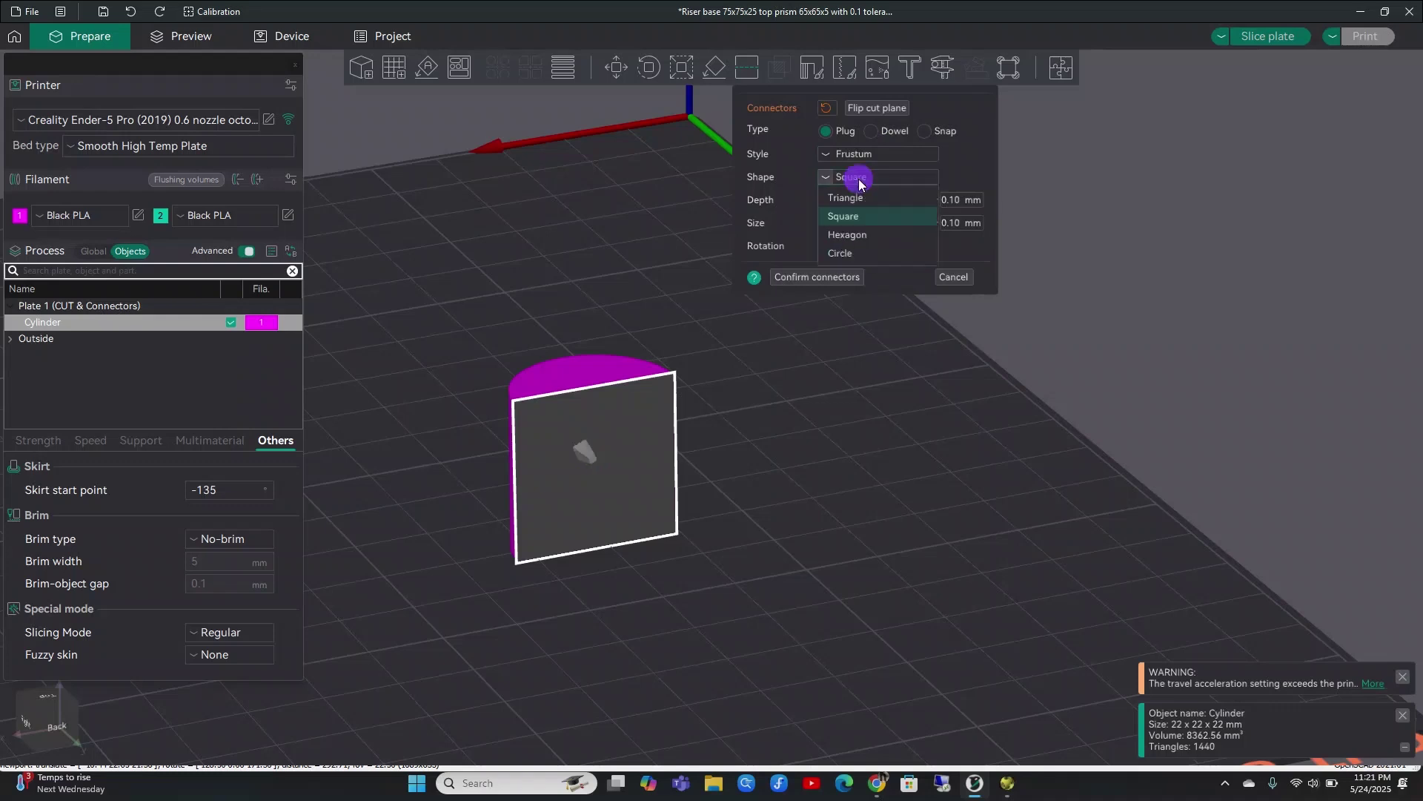
click(852, 233)
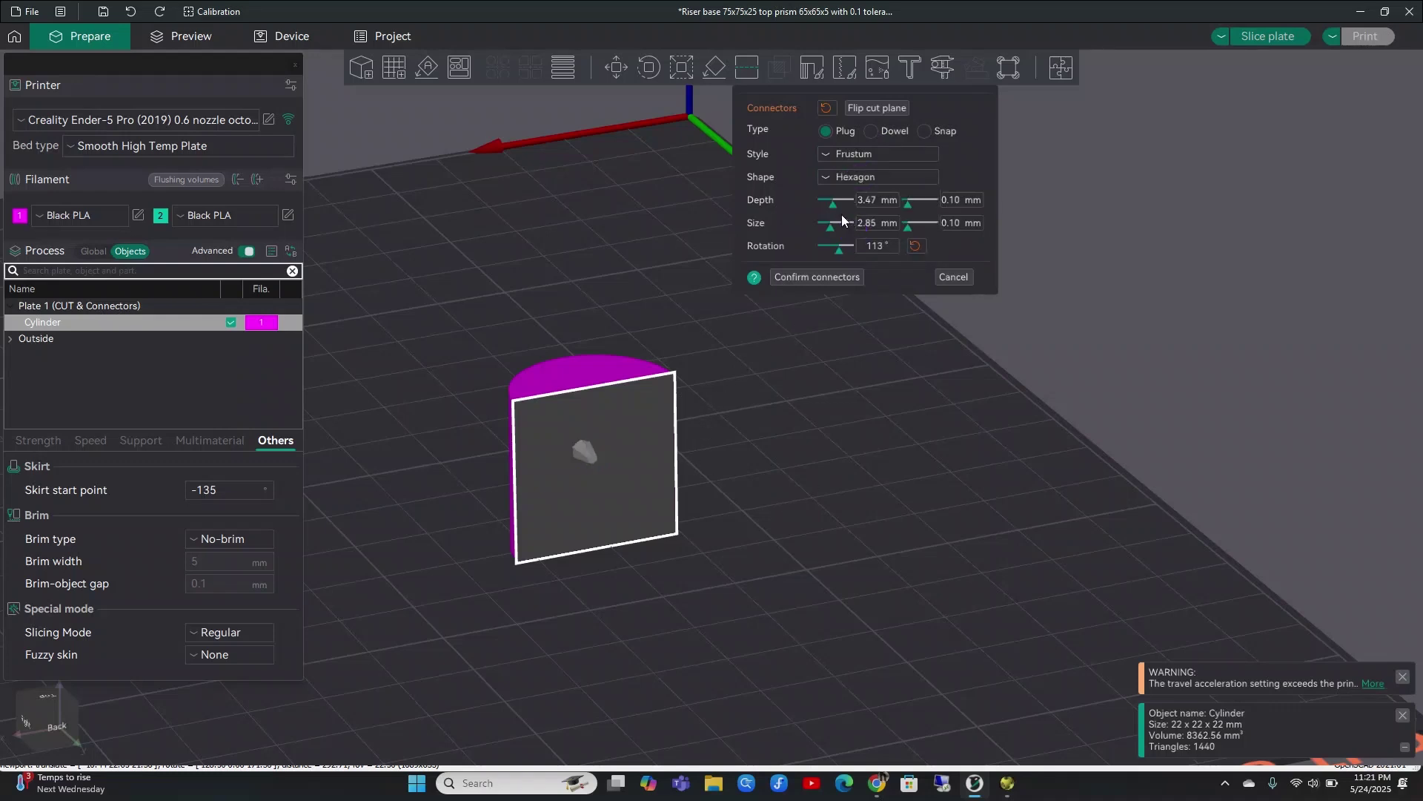
Make the hexagon plug 6.07 mm deep and 5.89 mm in size, turned 139°, nudged upper right.
mouse_move(833, 210)
mouse_down()
mouse_move(847, 213)
mouse_move(832, 229)
mouse_move(844, 233)
mouse_up()
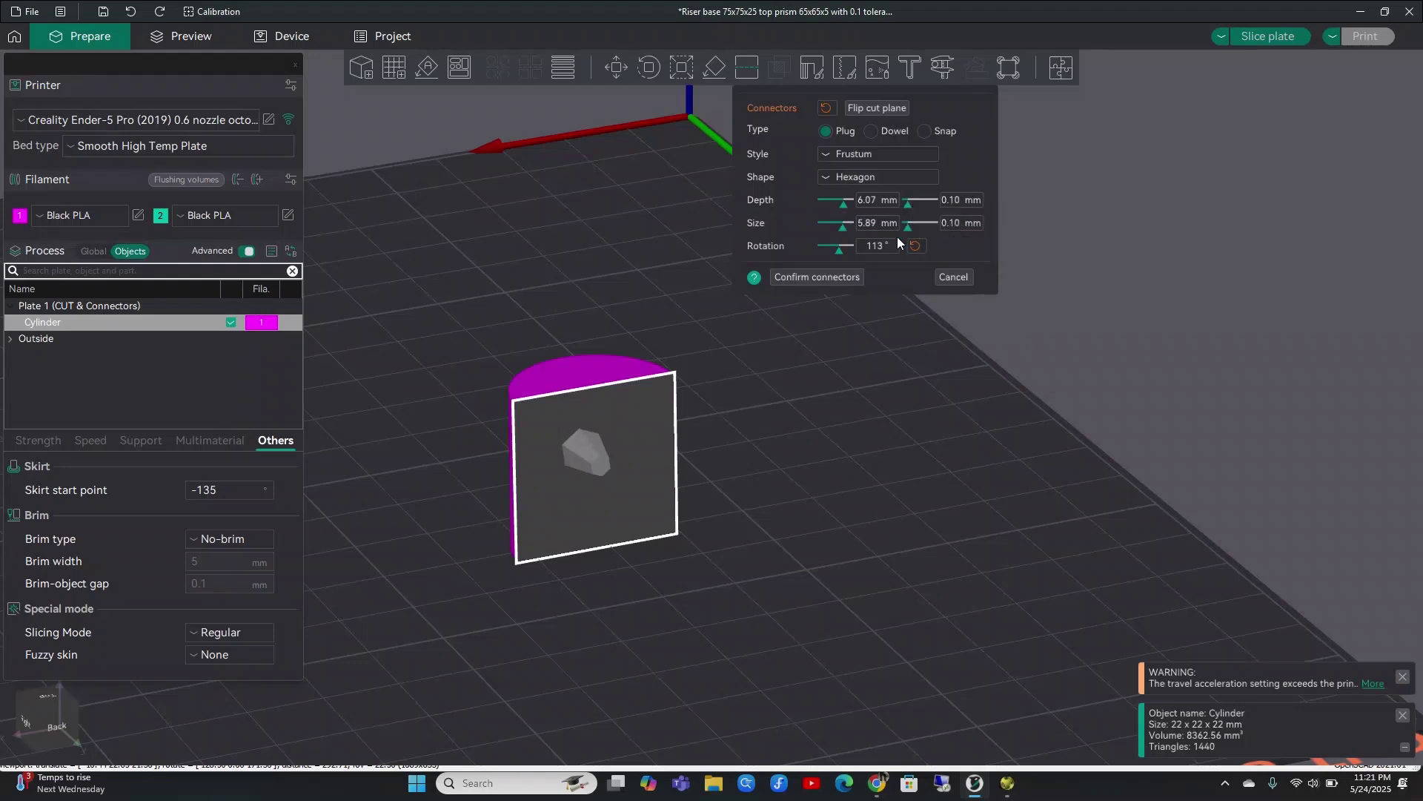
click(840, 250)
drag(841, 251, 844, 255)
drag(620, 451, 617, 450)
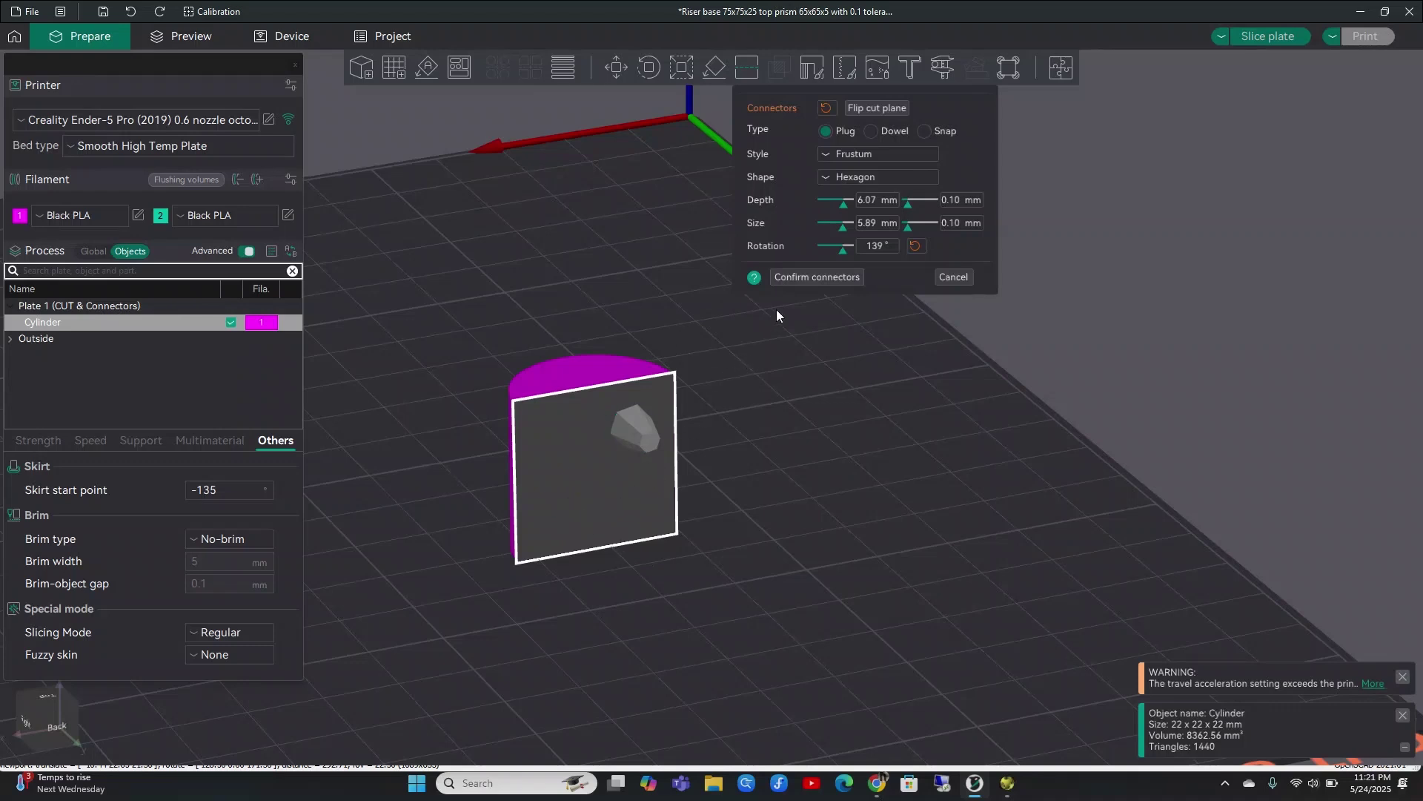
Switch the connectors to circular dowels and add a second dowel lower left on the cut face.
click(880, 136)
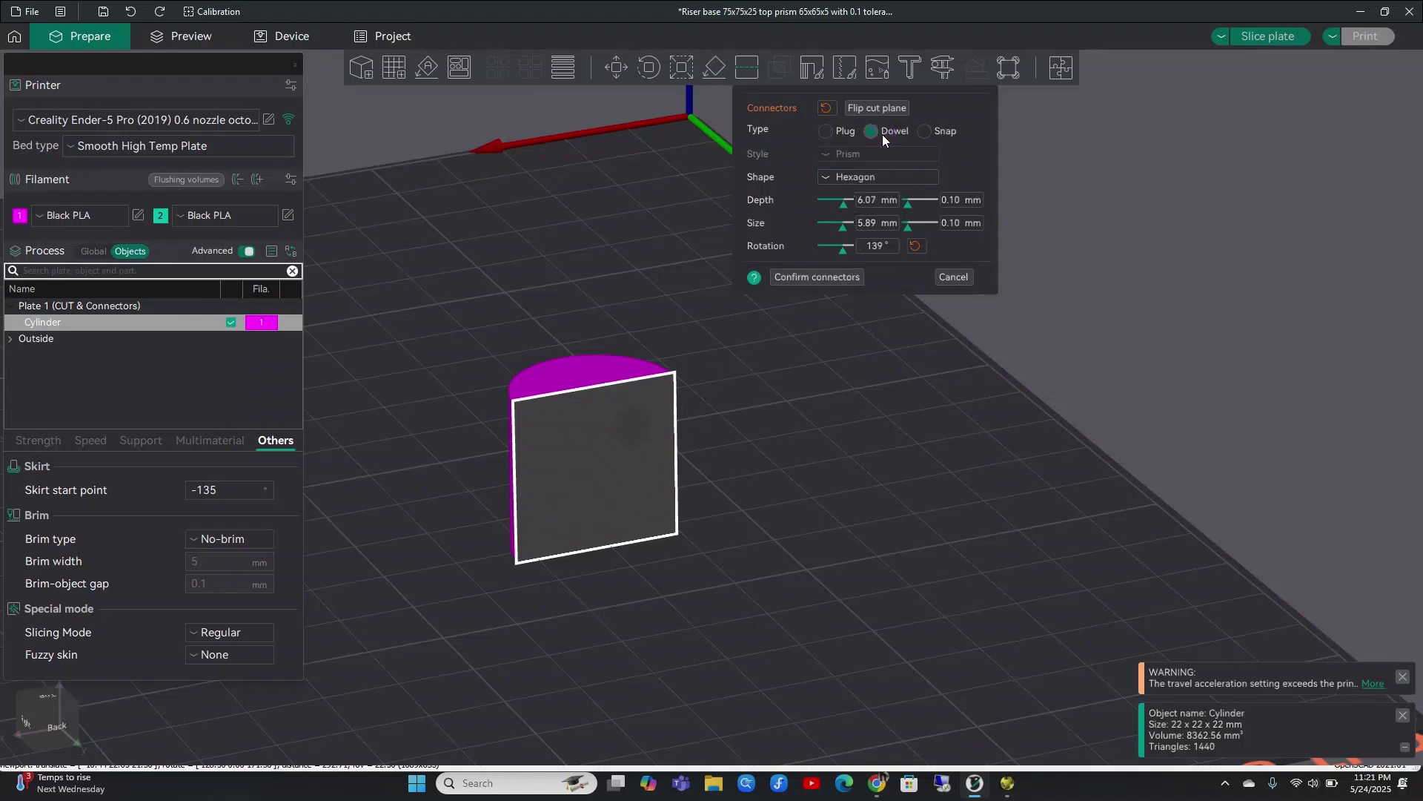
click(867, 178)
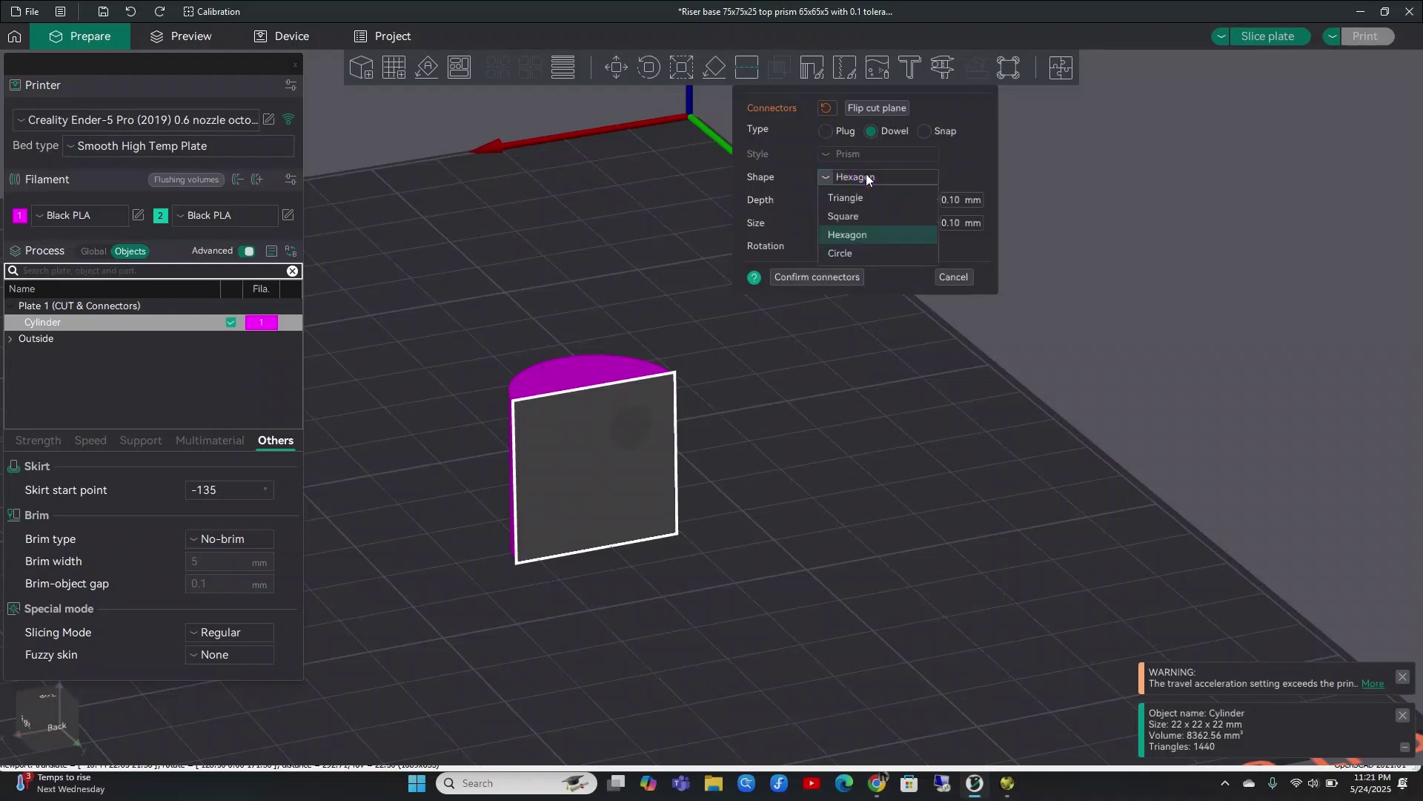
click(853, 255)
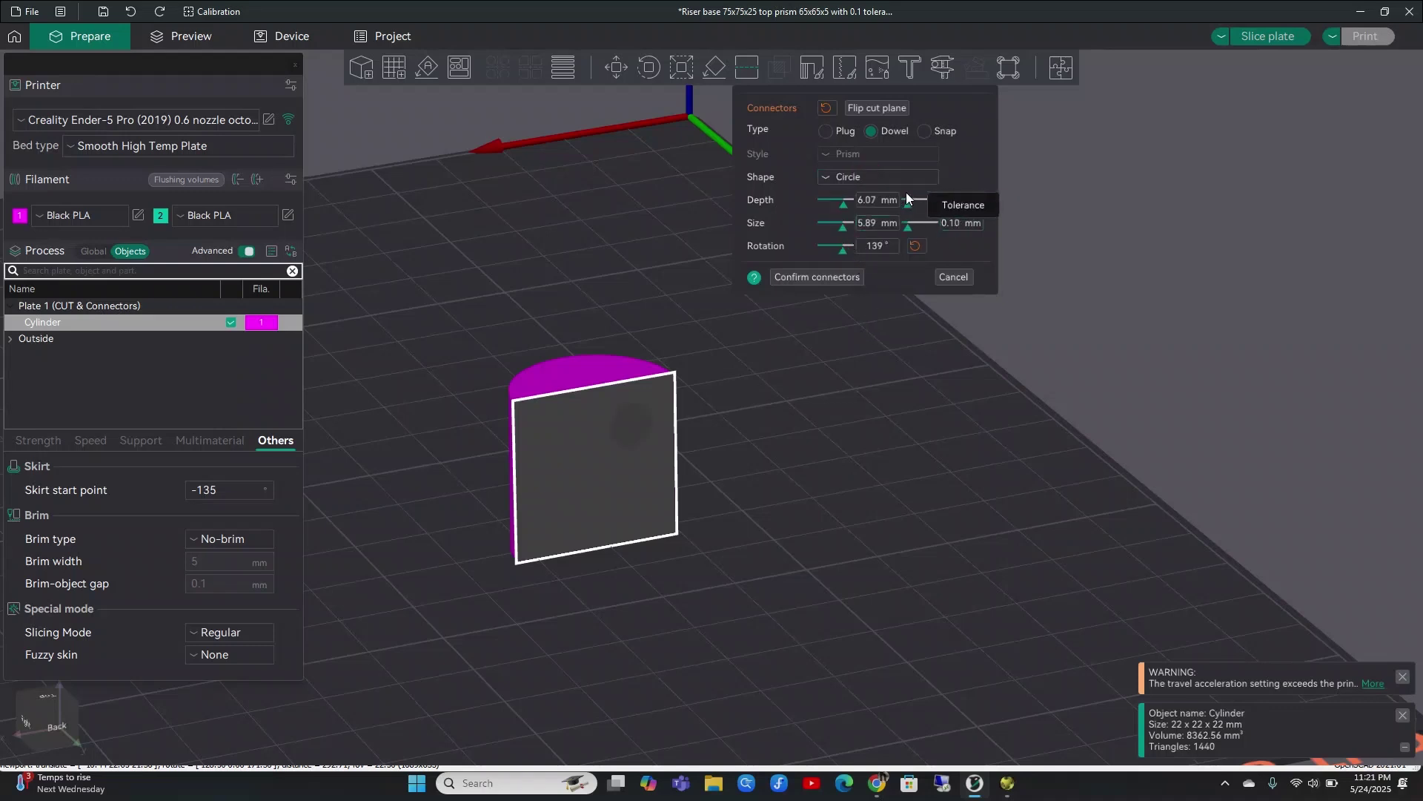
click(576, 488)
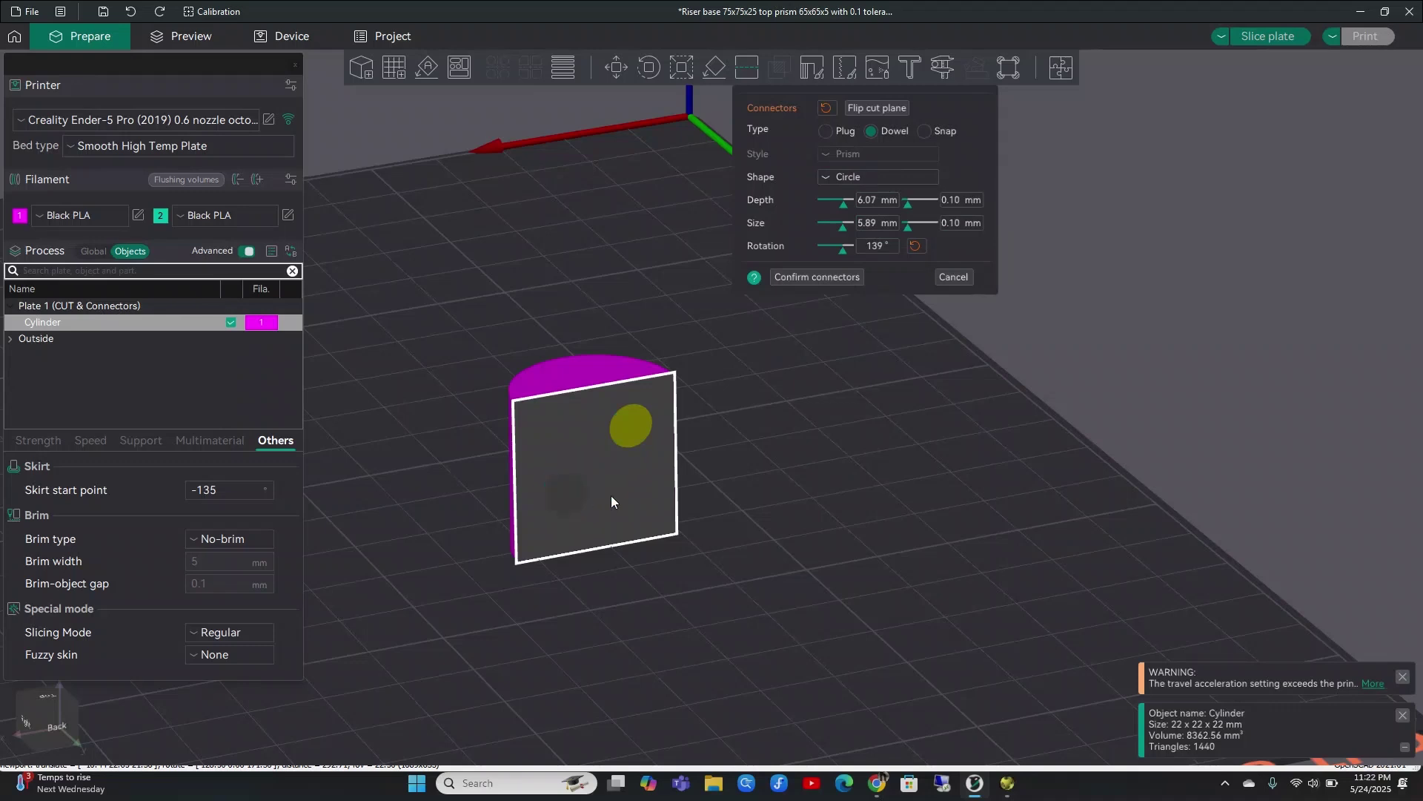
Confirm the dowels, untick Flip for the upper part, and perform the cylinder cut.
click(812, 277)
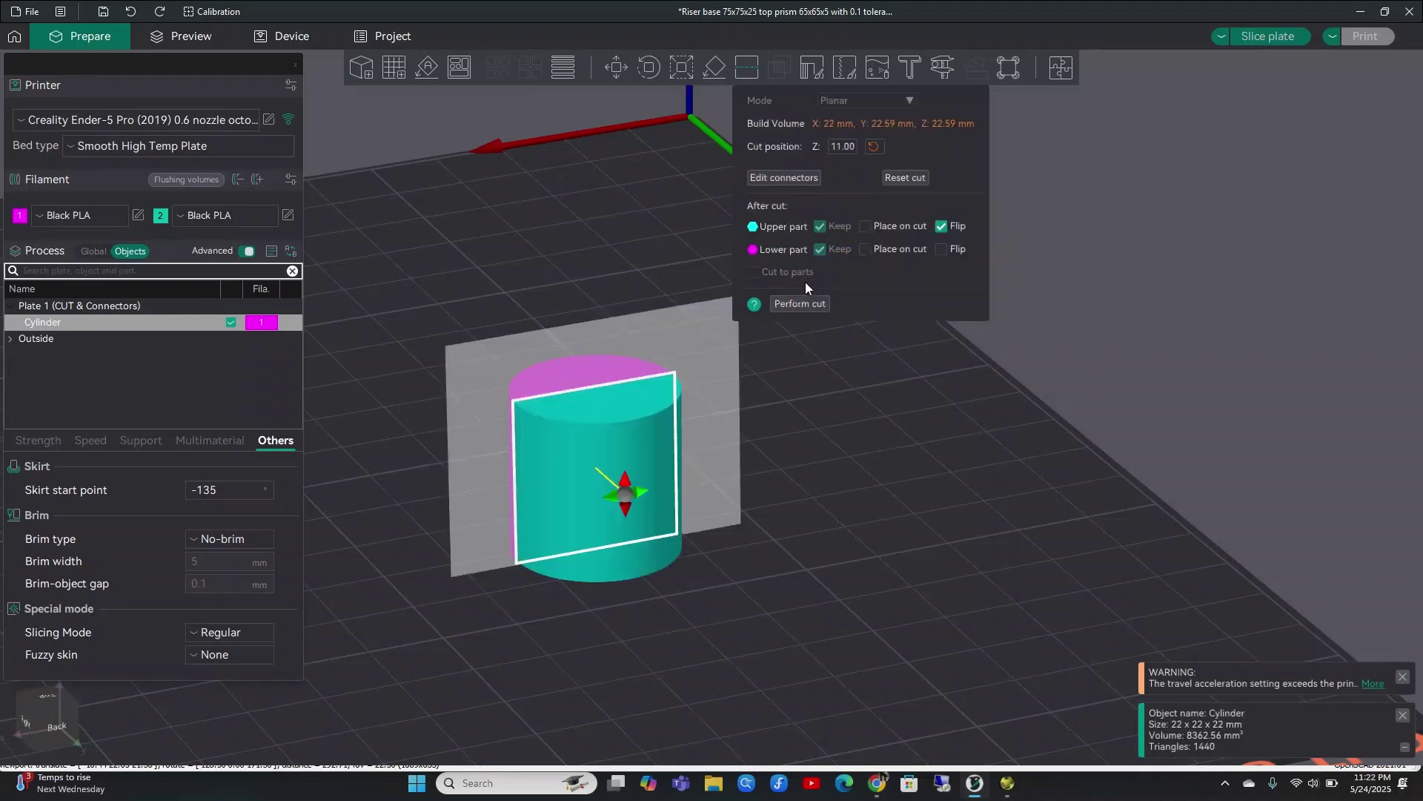
click(941, 227)
click(795, 304)
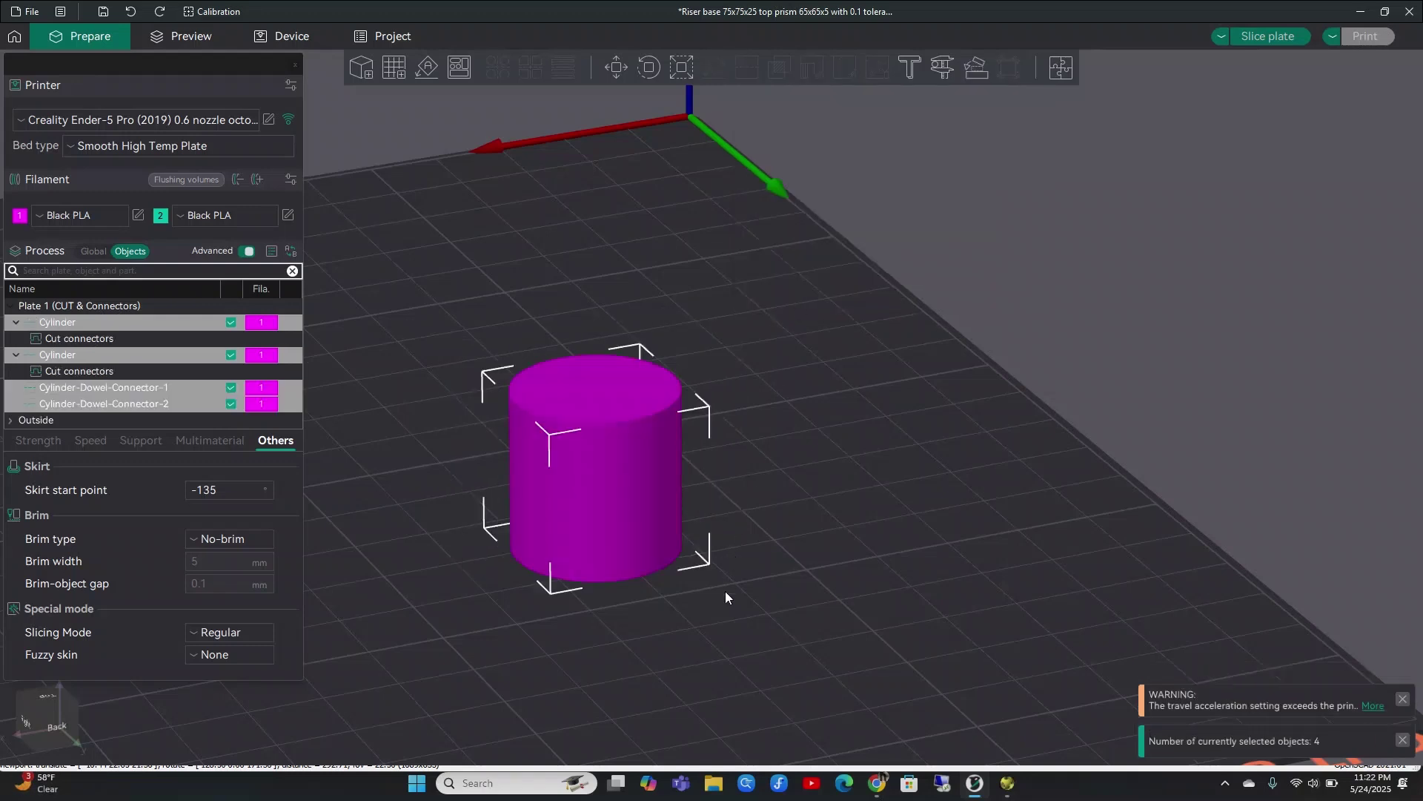
Spread the two cylinder halves apart to reveal the dowel pins.
click(163, 355)
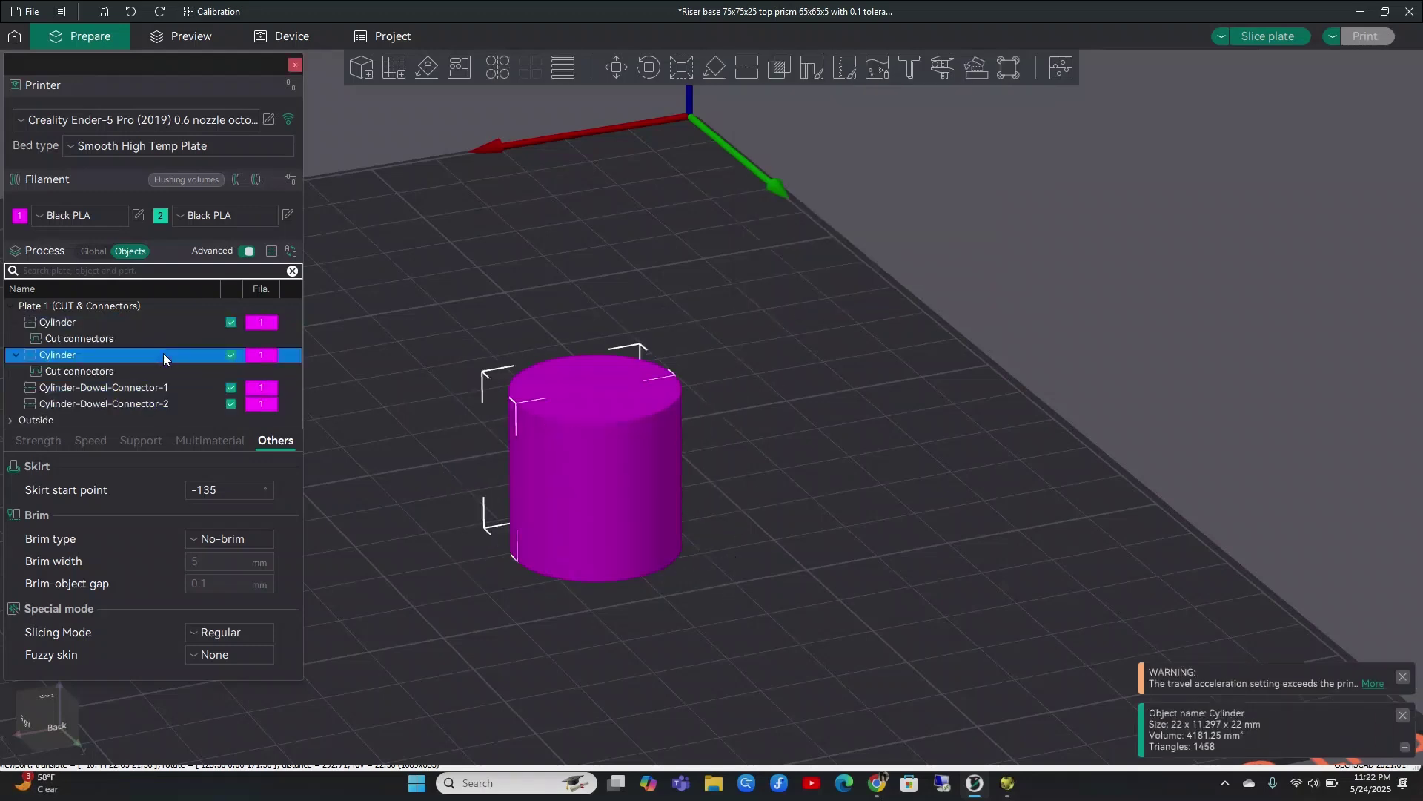
drag(607, 478, 785, 525)
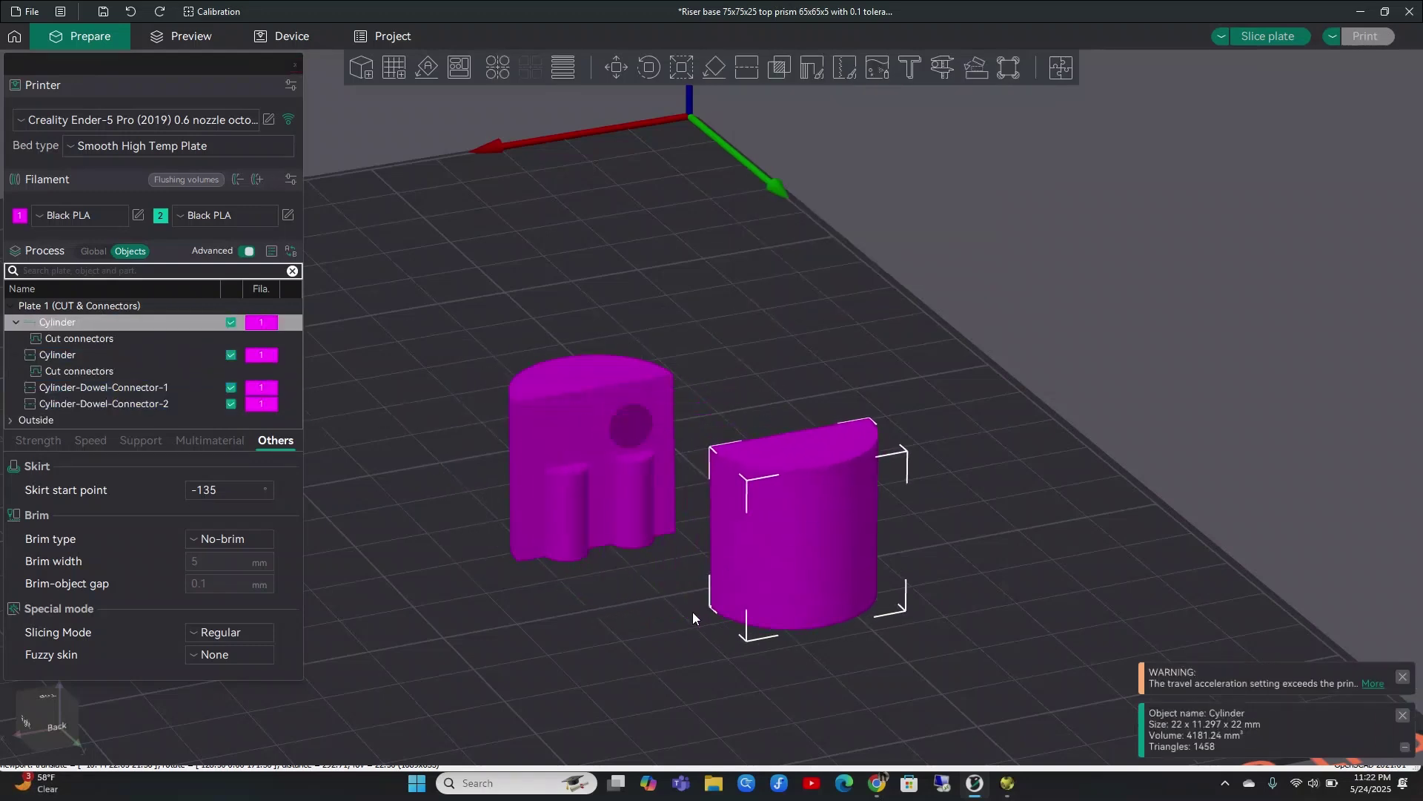
key(3)
drag(816, 604, 864, 648)
drag(1079, 568, 1056, 469)
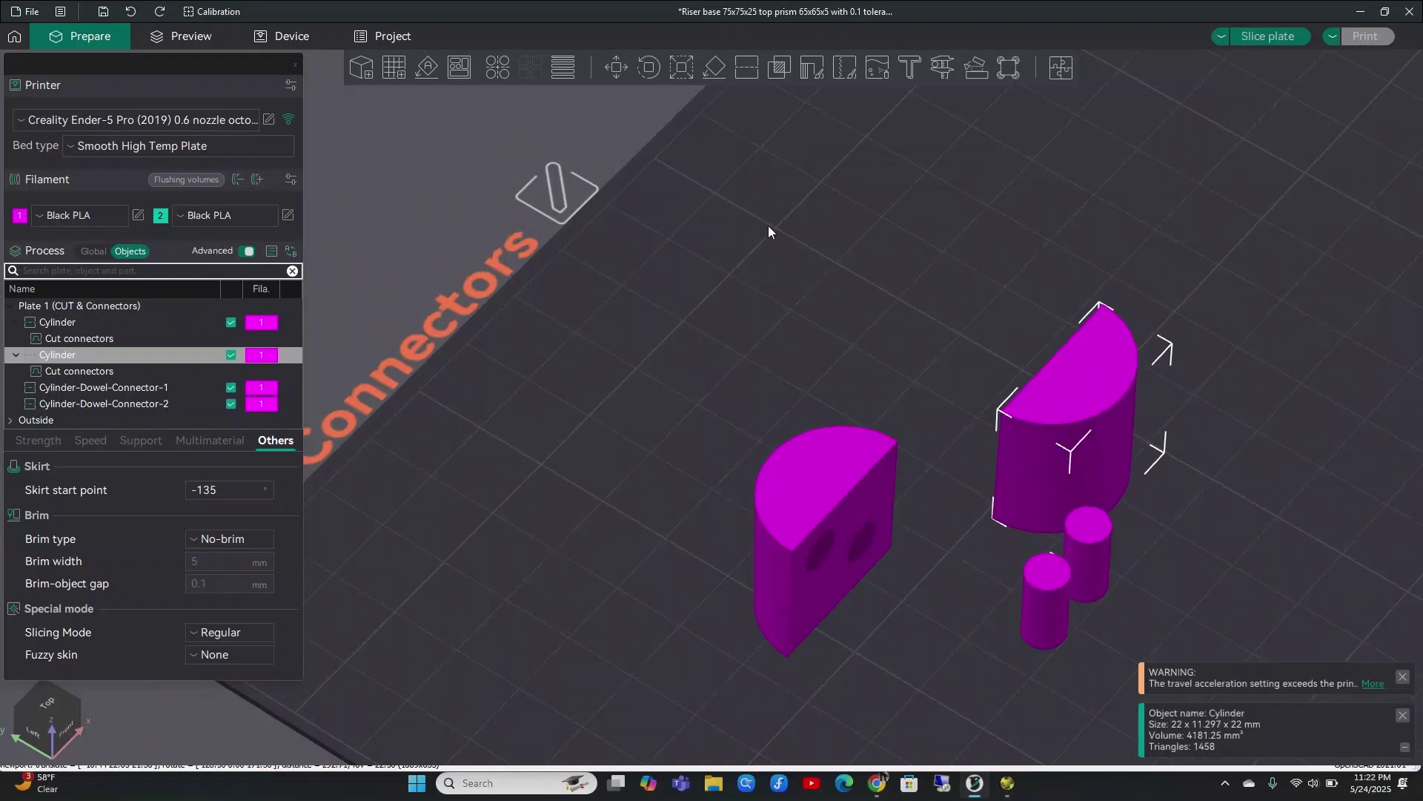
Rotate one cylinder half 92.83° about the vertical axis.
click(649, 68)
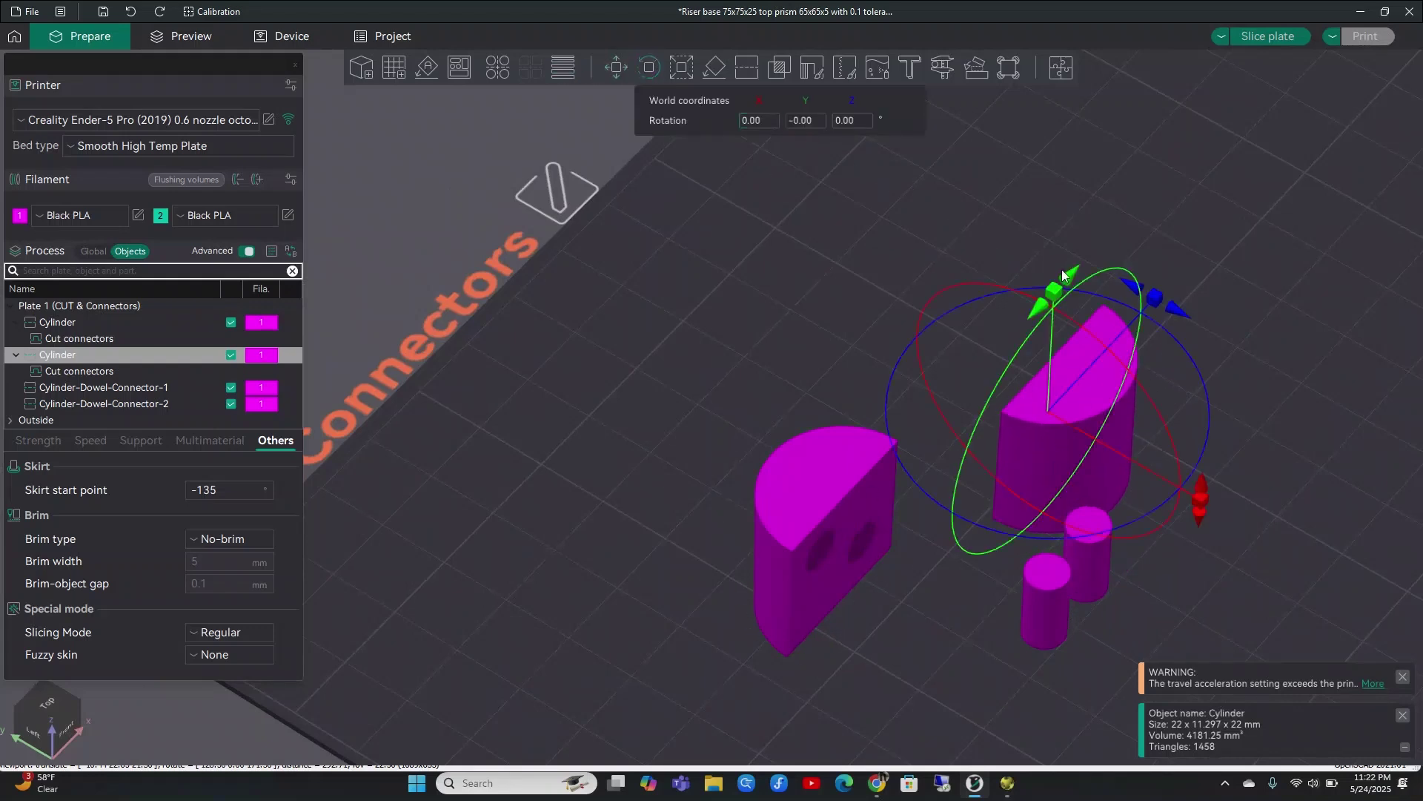
drag(1152, 286, 823, 567)
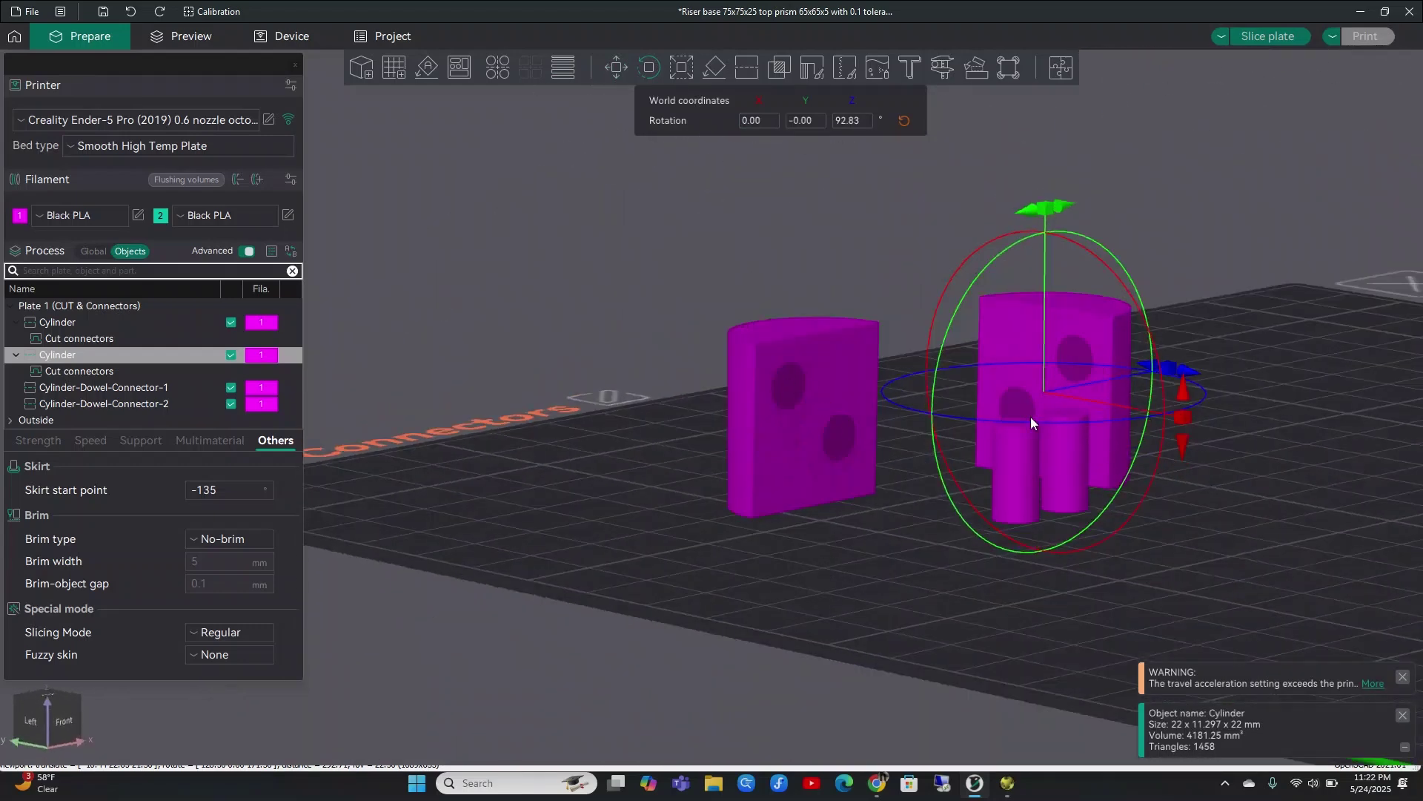
drag(937, 593, 883, 596)
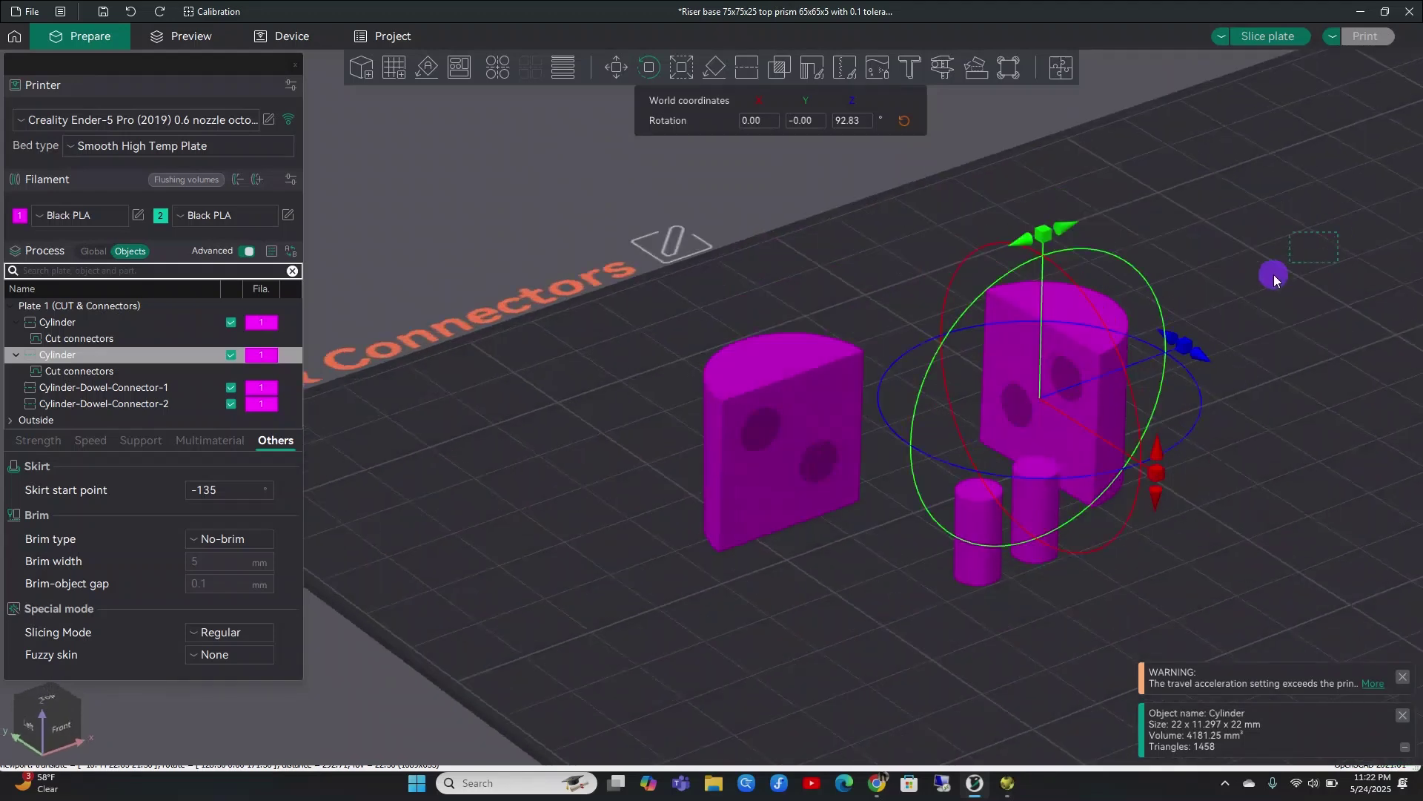
Select all four cylinder pieces and delete them.
click(632, 628)
key(ctrl+a)
key(Delete)
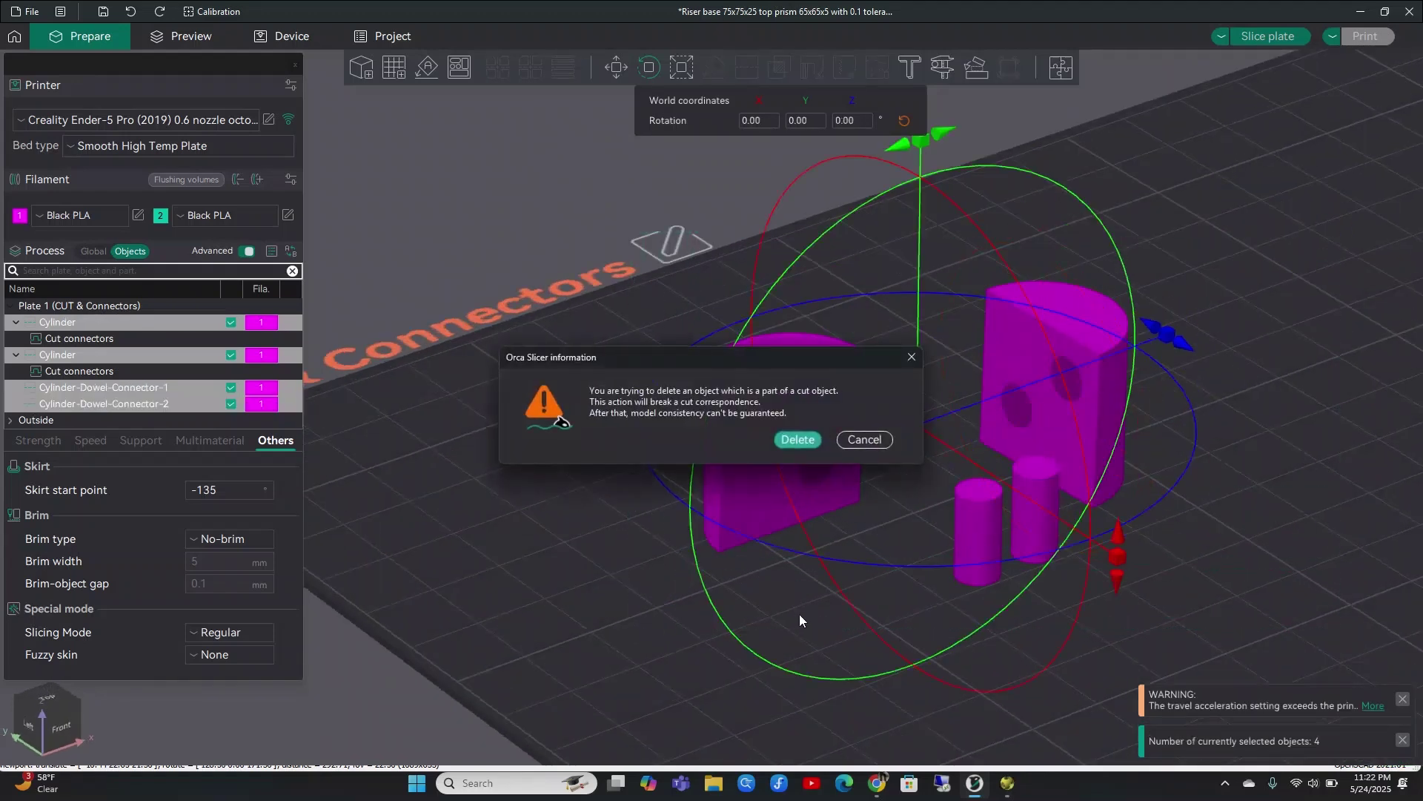
click(804, 440)
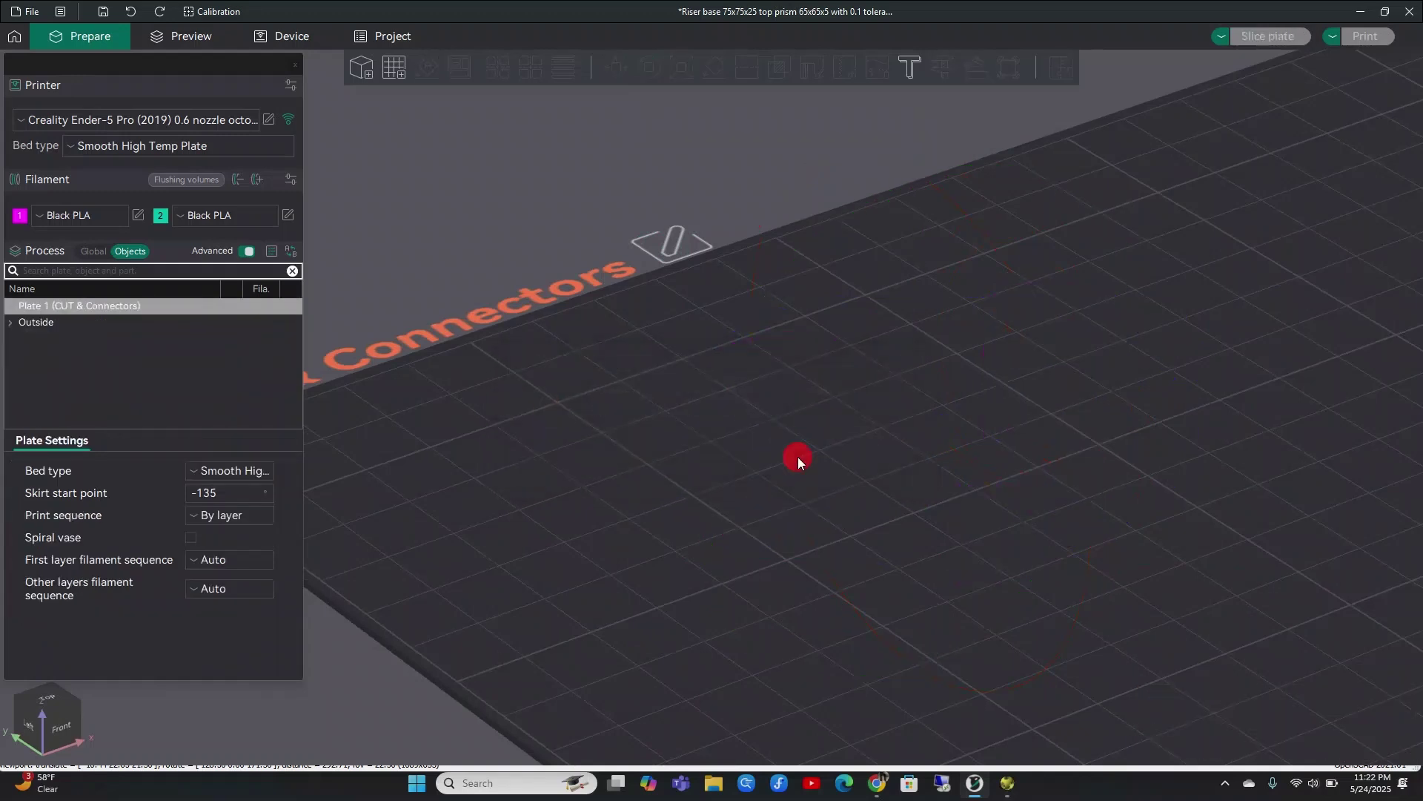
Add a sphere at the plate centre and start a Z 11 cut with connectors.
right_click(798, 457)
mouse_move(867, 563)
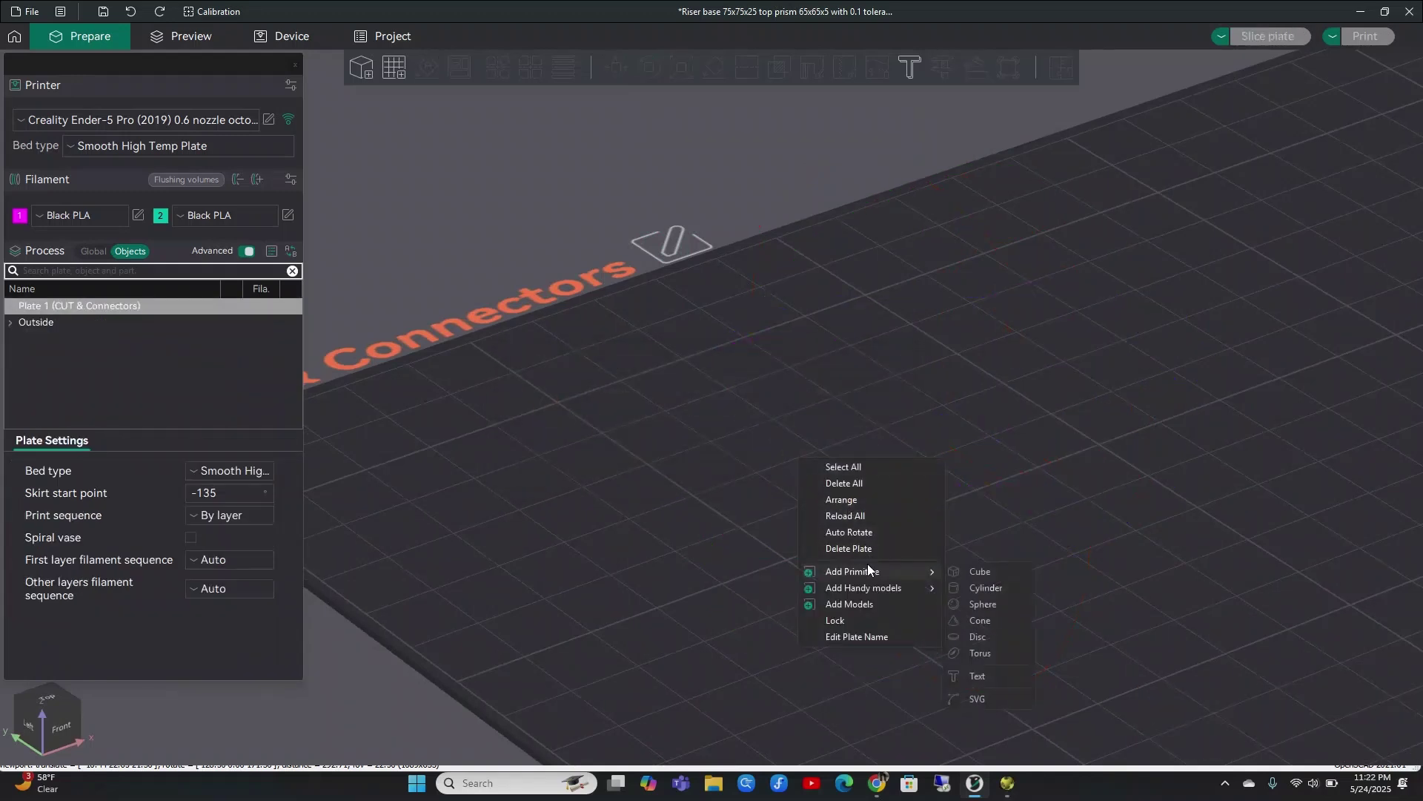
click(983, 602)
drag(1348, 415, 816, 393)
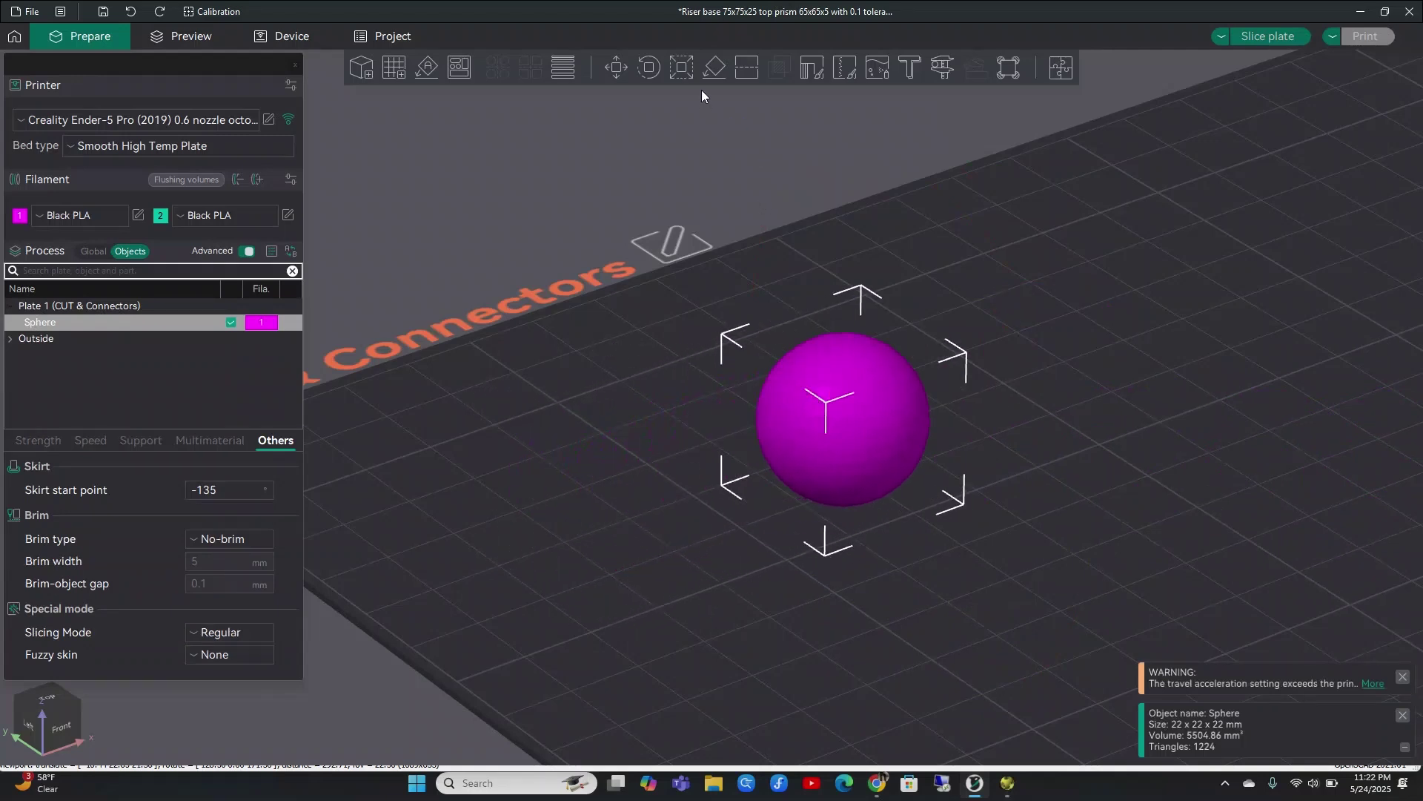
click(748, 67)
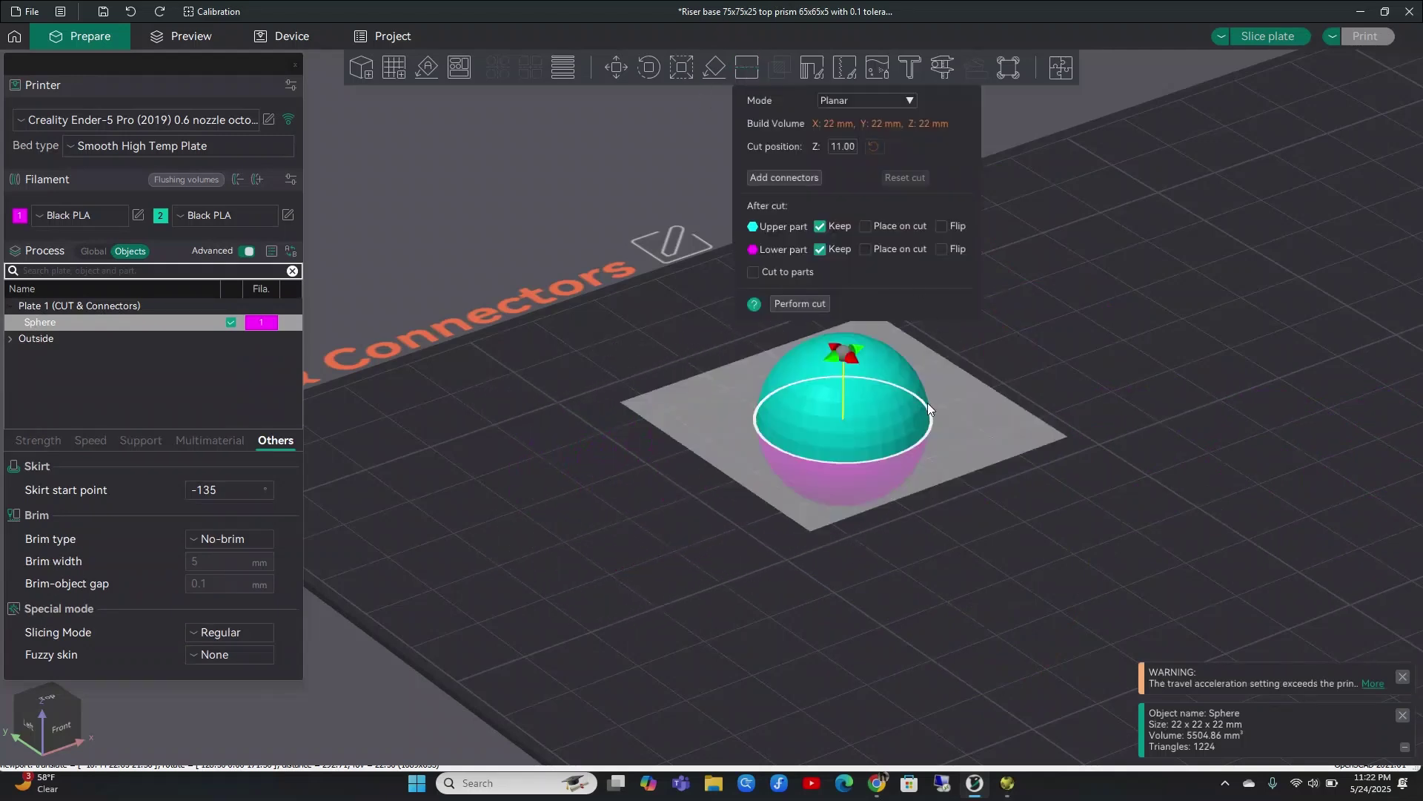
click(798, 177)
Place a Snap connector on the sphere's cut face and set its depth to 6.30 mm.
click(927, 131)
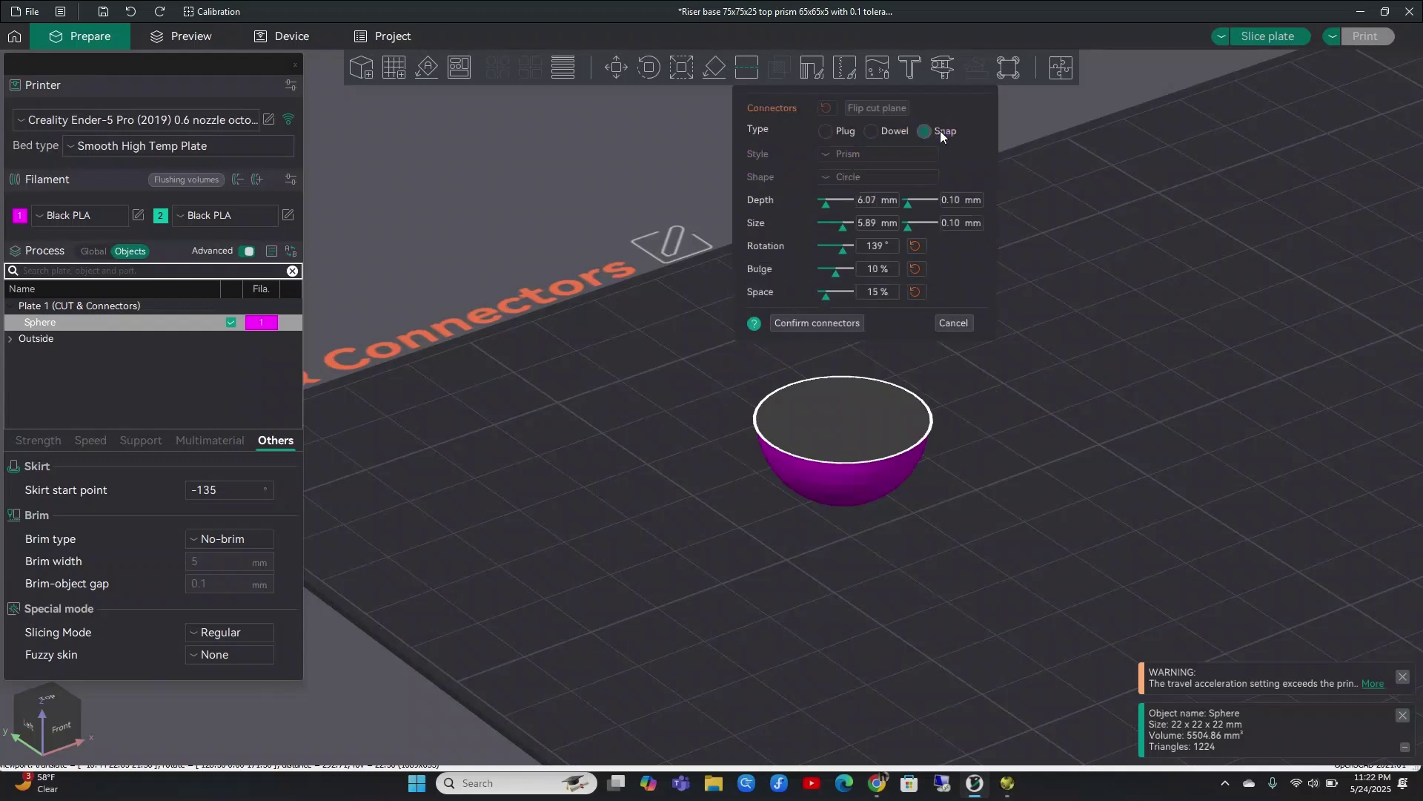
click(832, 426)
drag(996, 536, 956, 567)
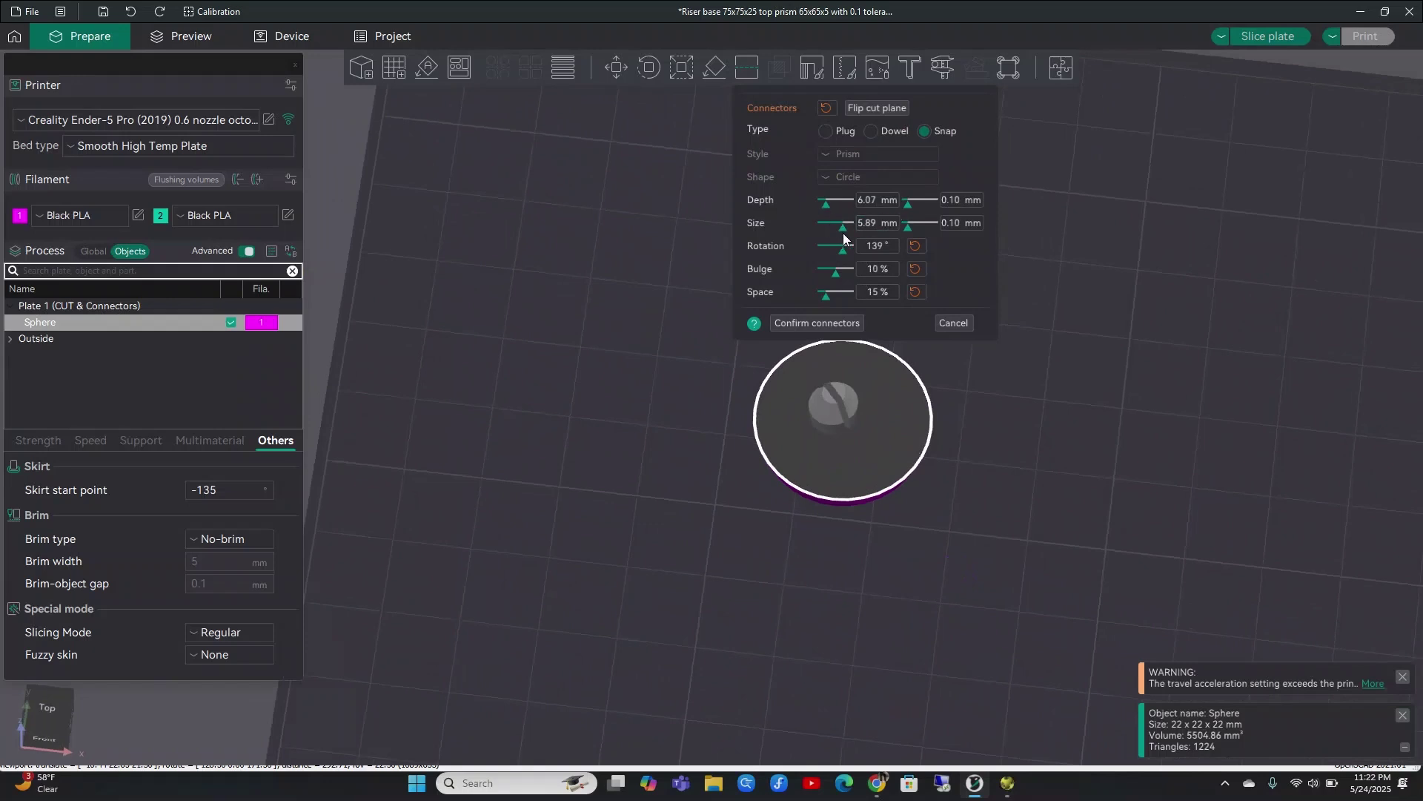
drag(826, 204, 831, 210)
scroll(885, 483, up, 5)
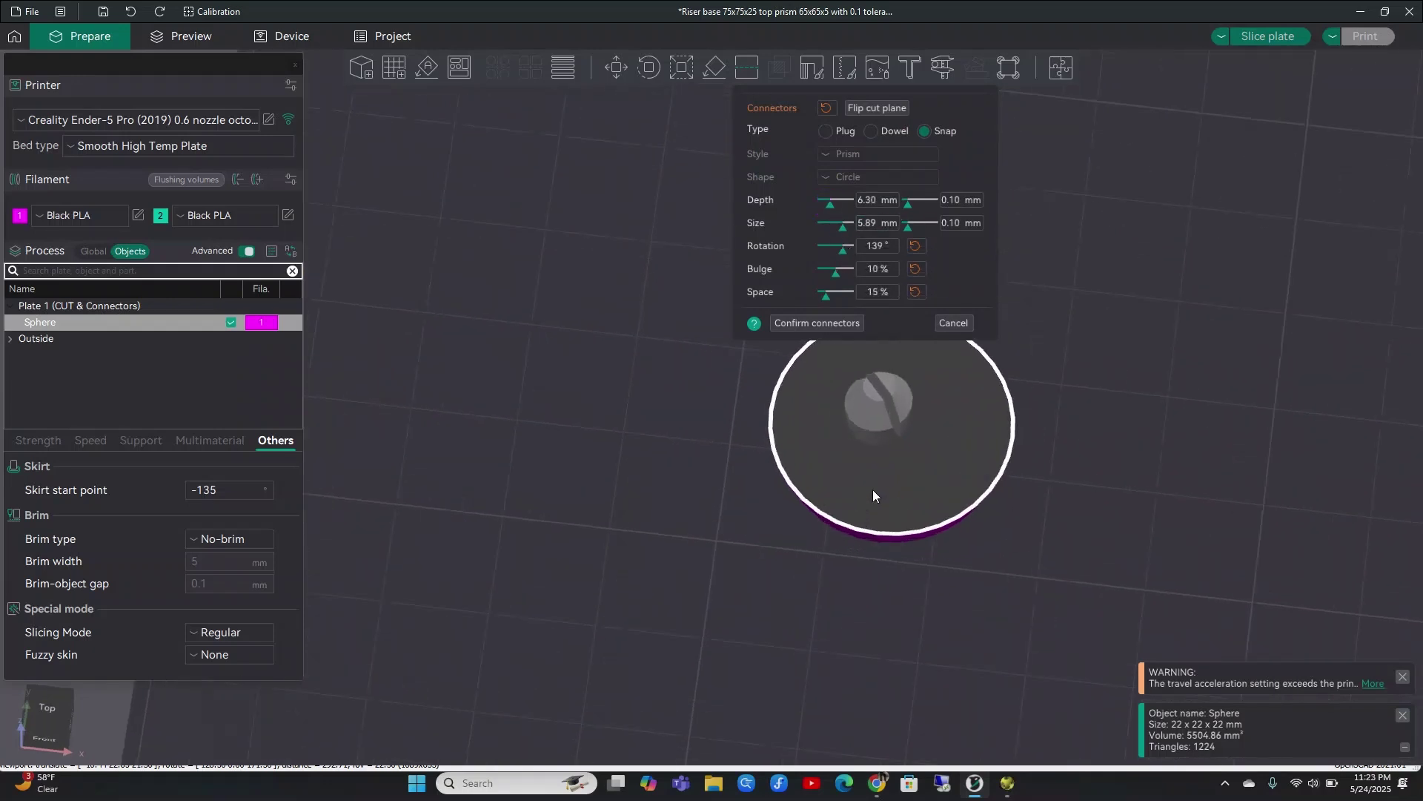
right_drag(1219, 406, 893, 522)
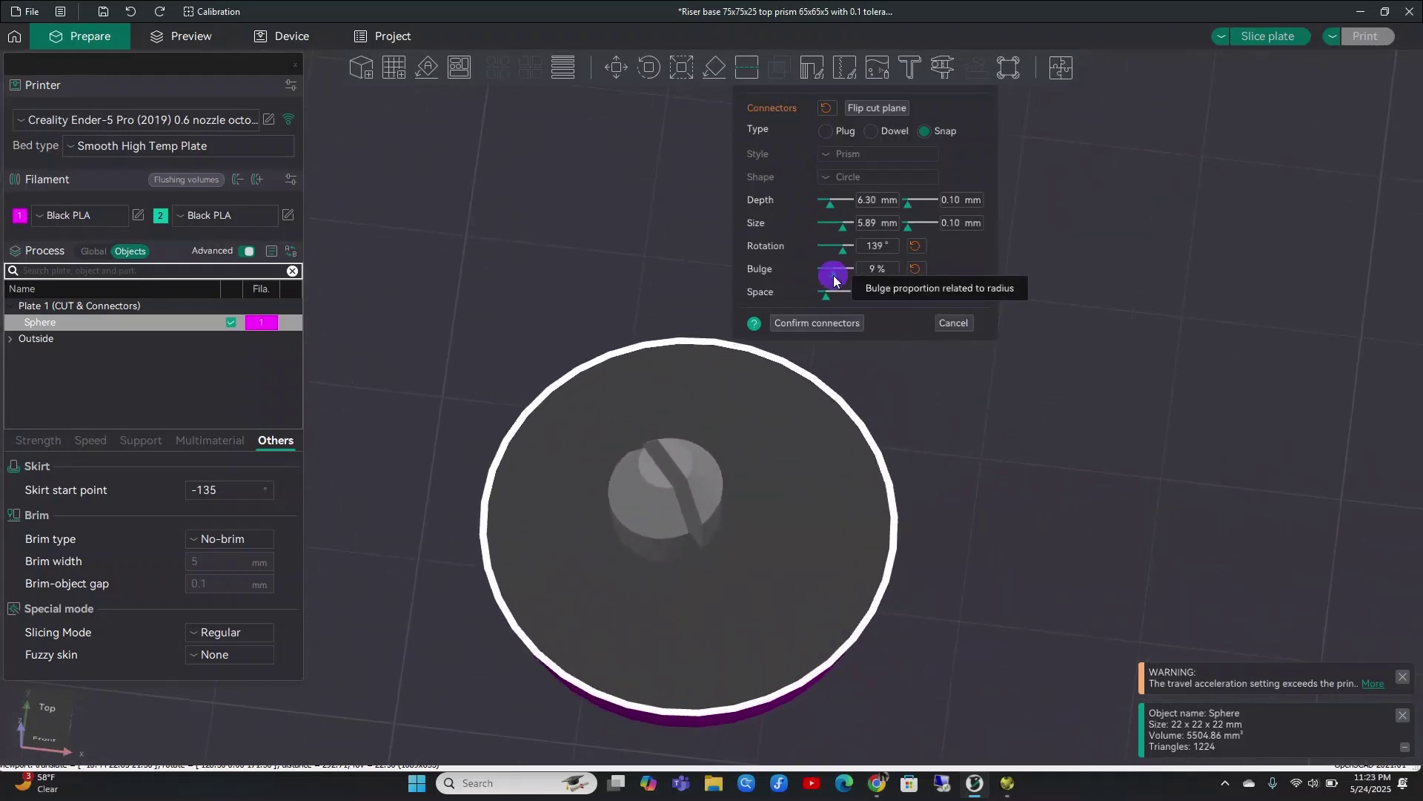
Adjust the snap connector's bulge and remove the extra connector from the face.
mouse_move(837, 272)
mouse_down()
mouse_move(850, 278)
mouse_move(838, 273)
mouse_up()
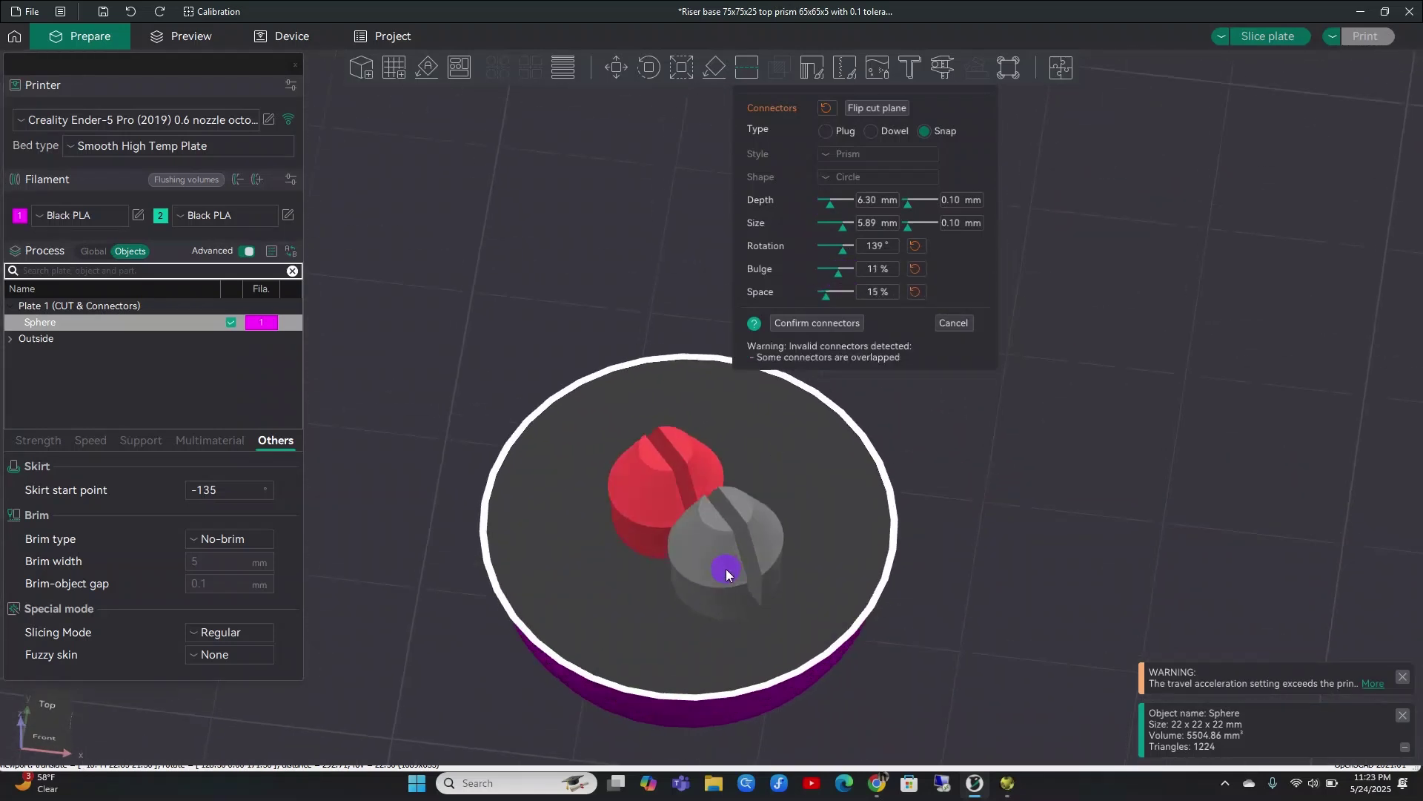
drag(727, 567, 739, 548)
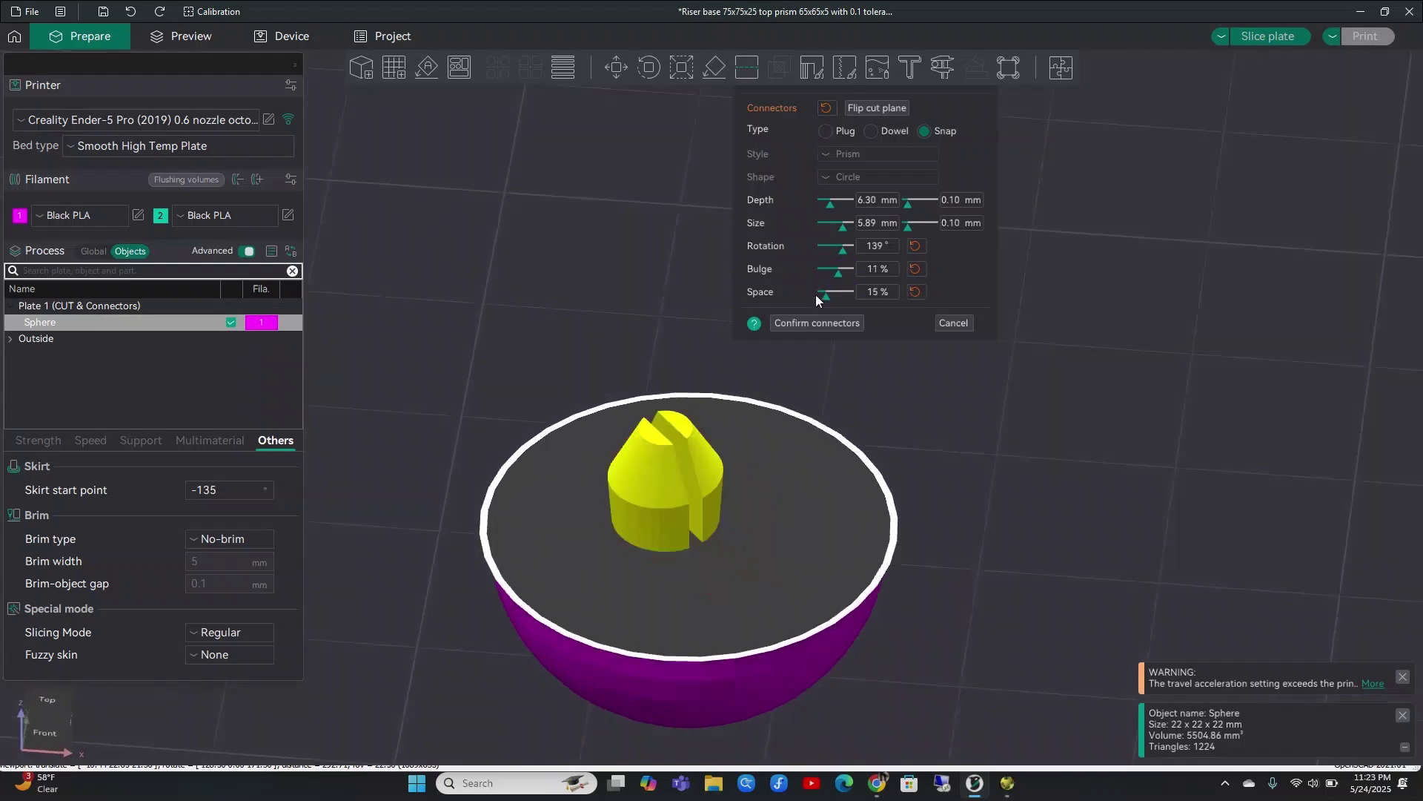
drag(841, 274, 845, 281)
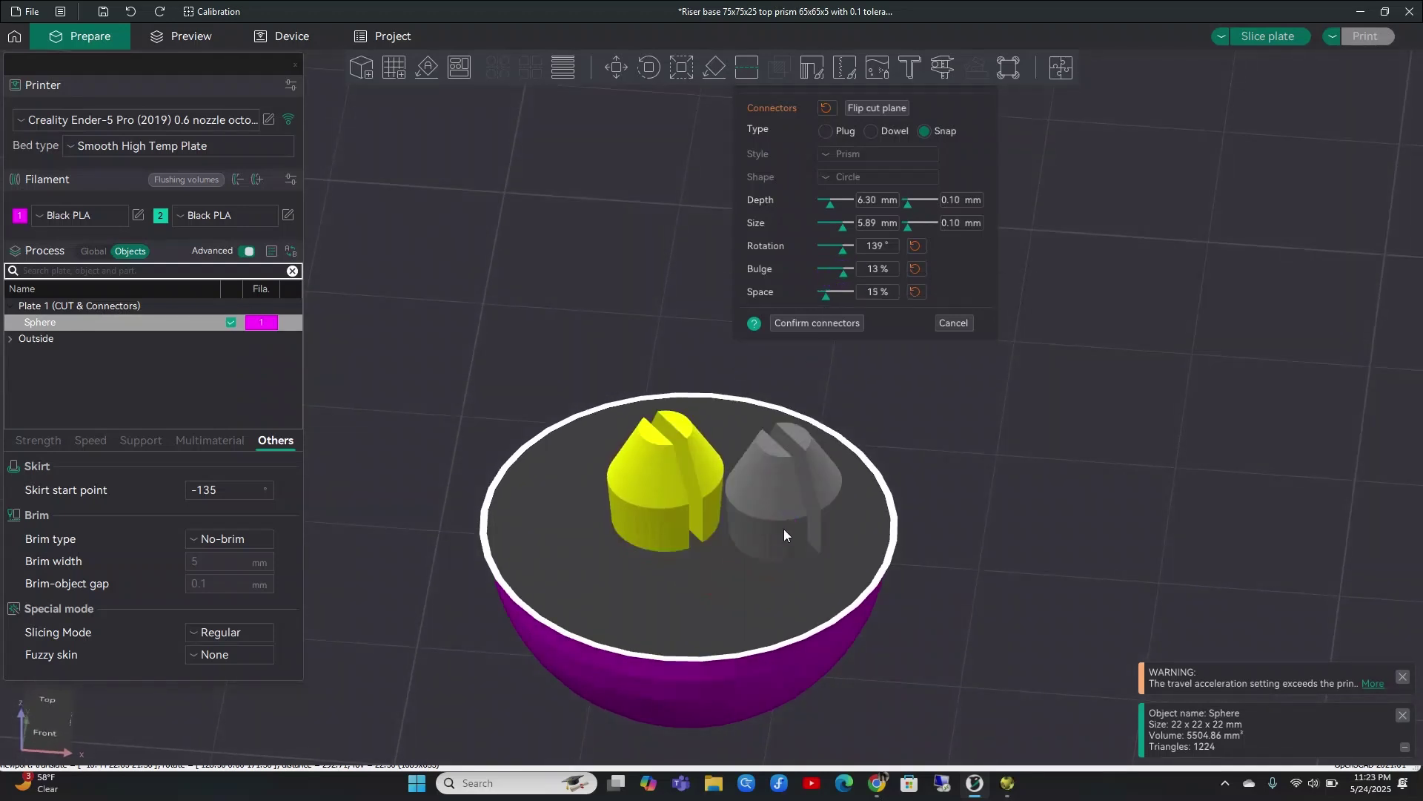
right_click(784, 528)
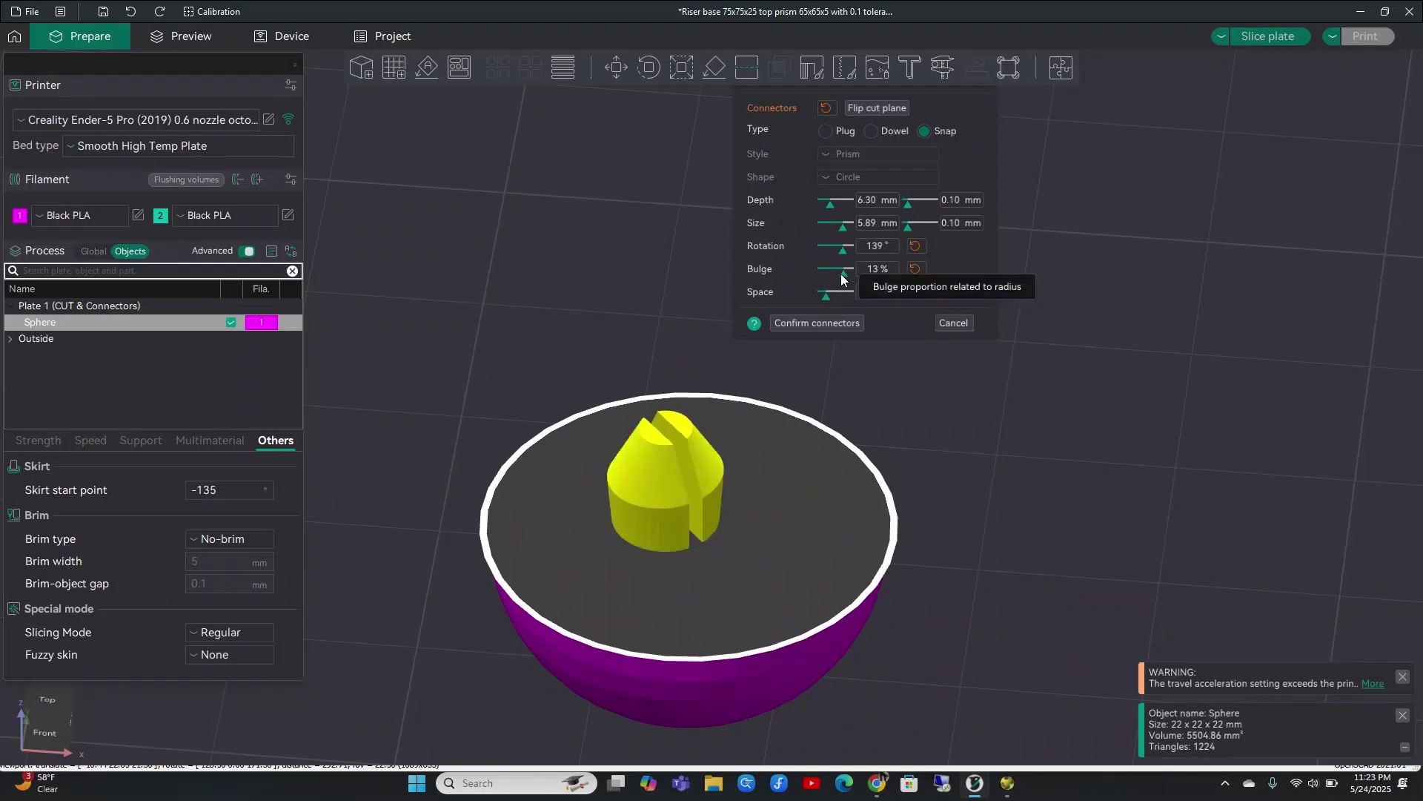
Set the snap's space to 16% and its rotation angle, leaving only one connector.
click(827, 296)
mouse_move(827, 297)
mouse_down()
mouse_move(841, 300)
mouse_move(827, 304)
mouse_up()
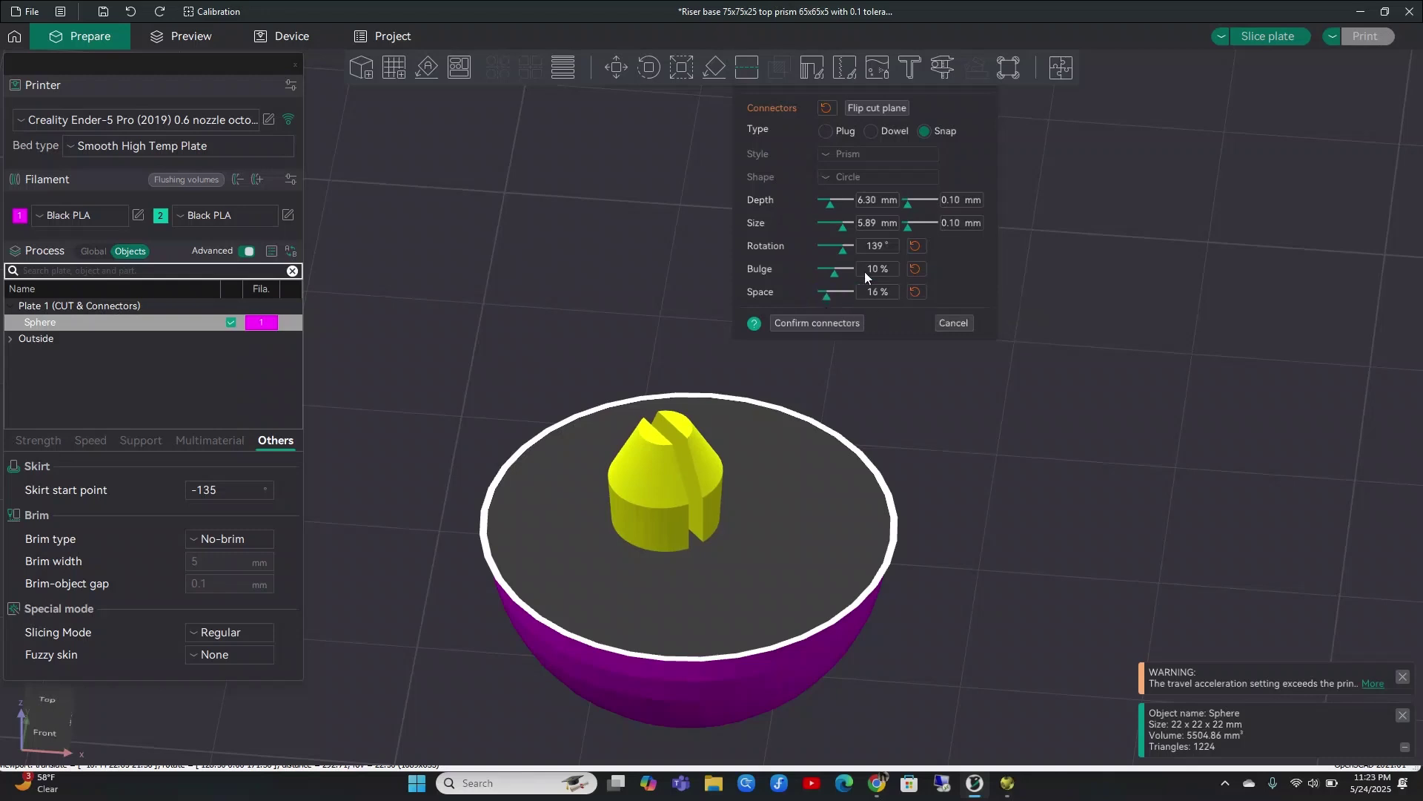
drag(843, 249, 835, 254)
click(772, 469)
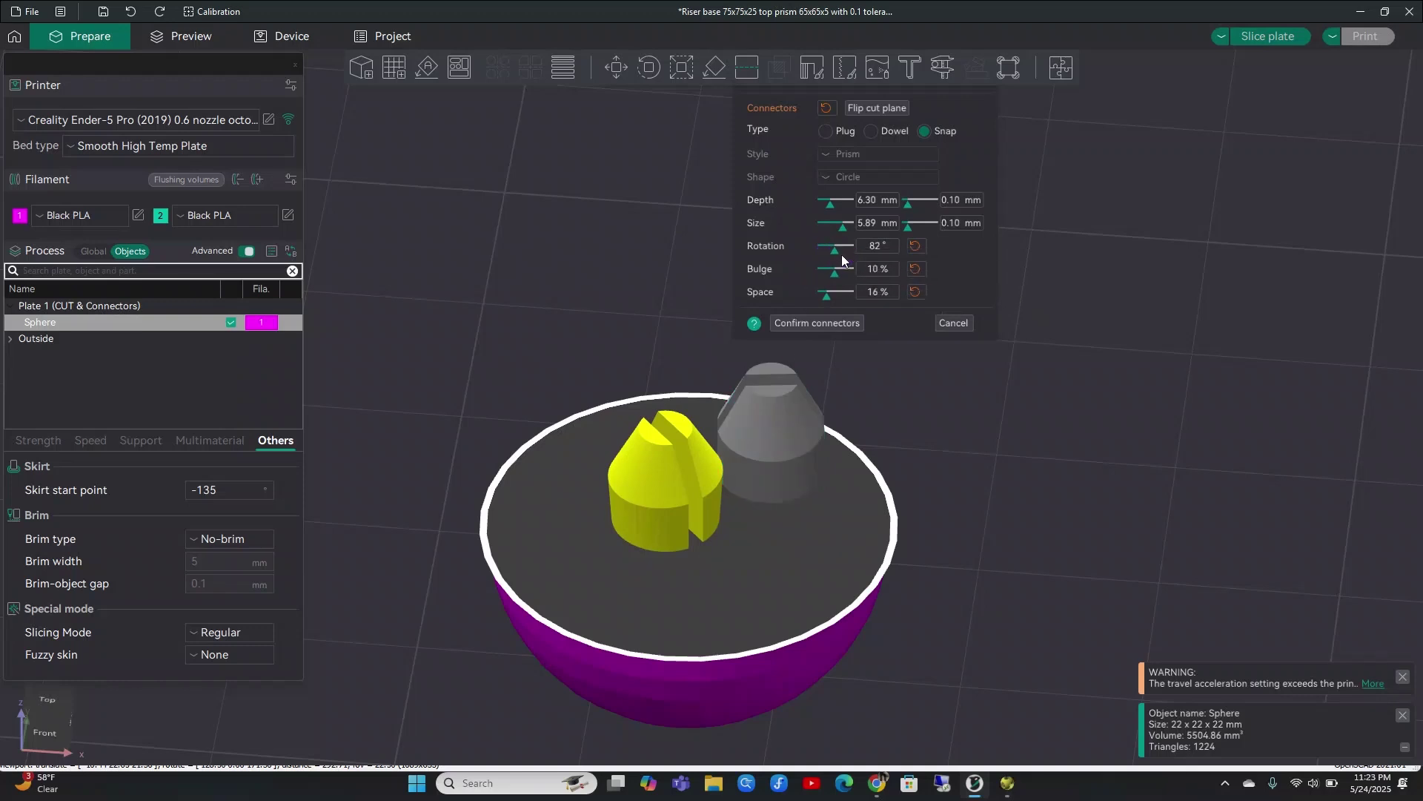
drag(841, 260, 832, 258)
right_click(751, 457)
click(701, 482)
drag(850, 257, 831, 257)
scroll(919, 517, down, 3)
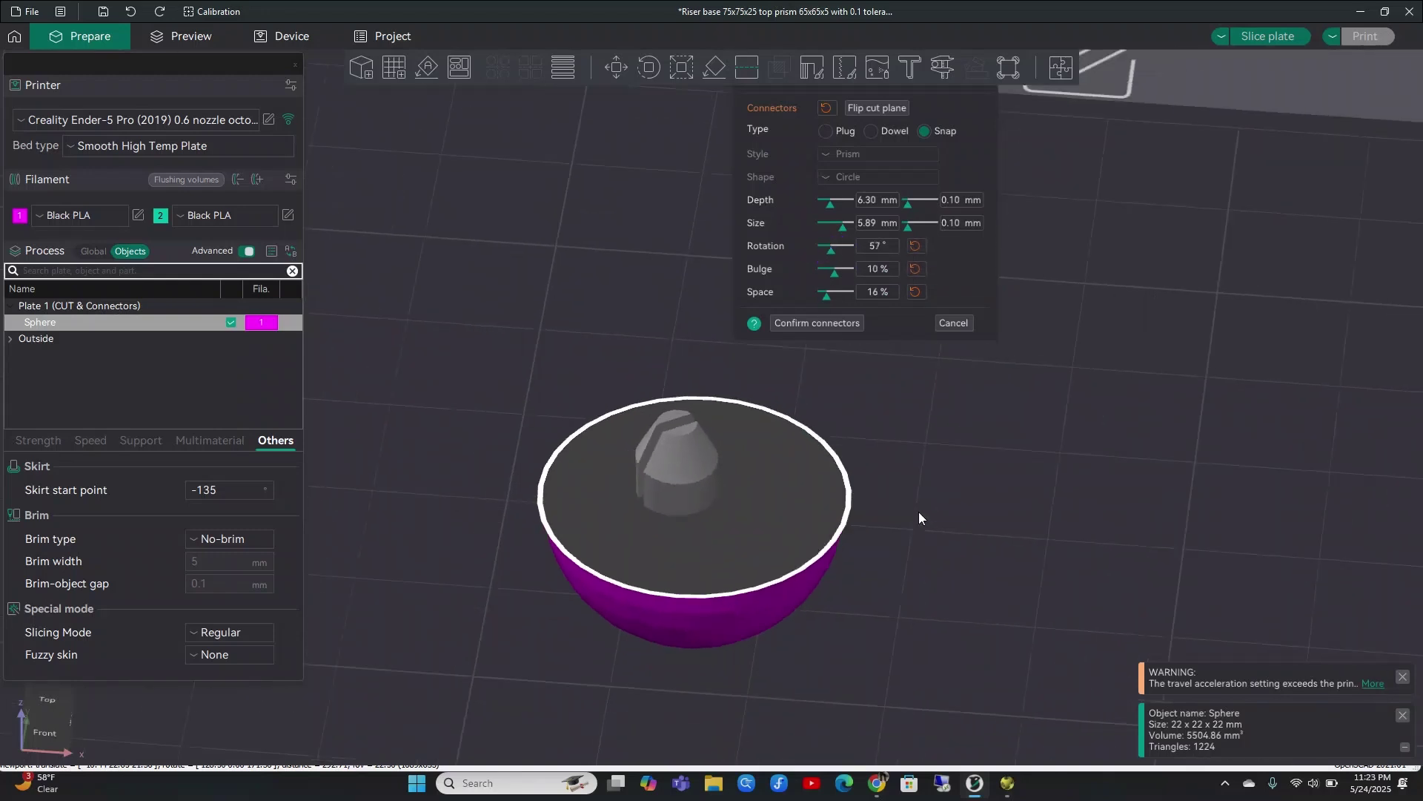
Confirm the snap connector, cut the sphere, and move the upper half aside on the plate.
click(841, 325)
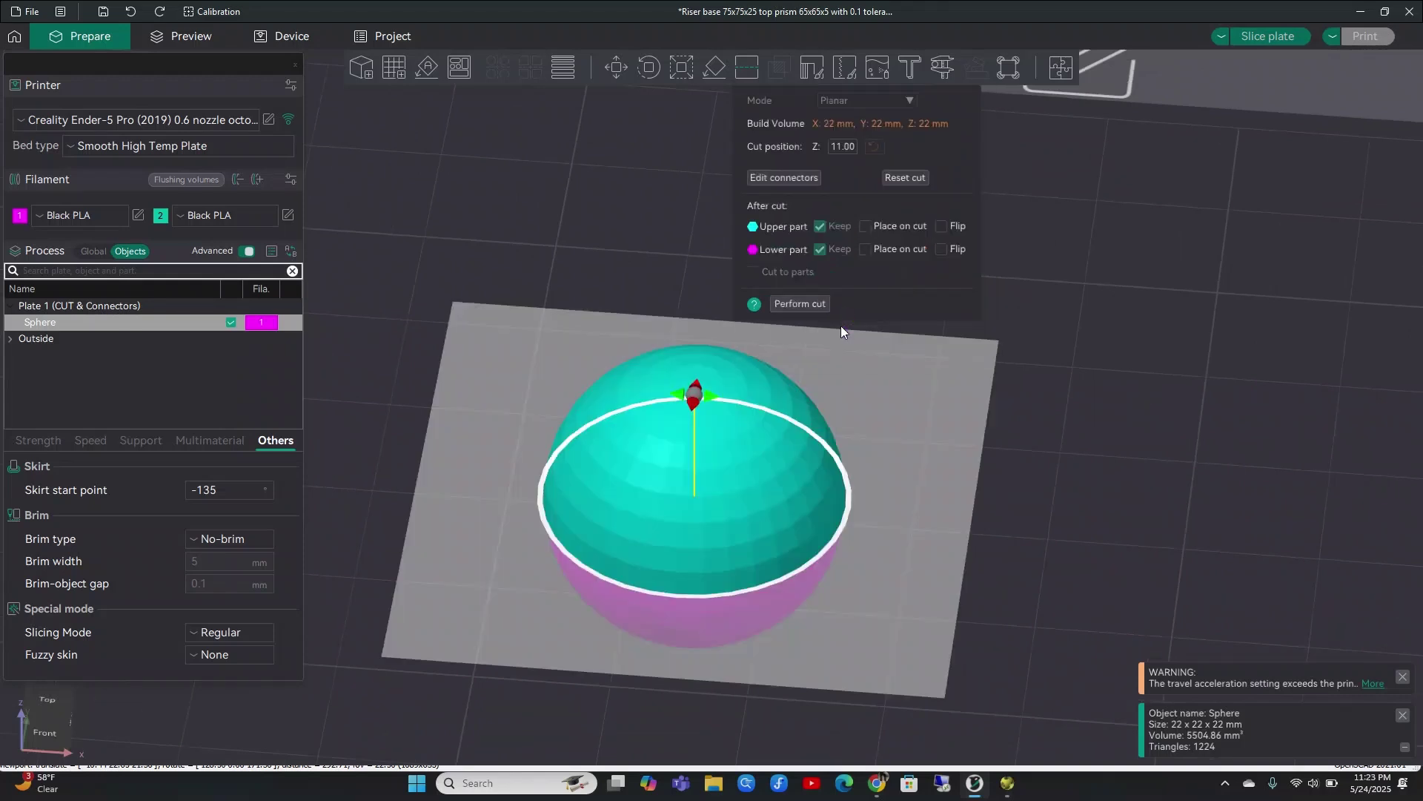
click(807, 304)
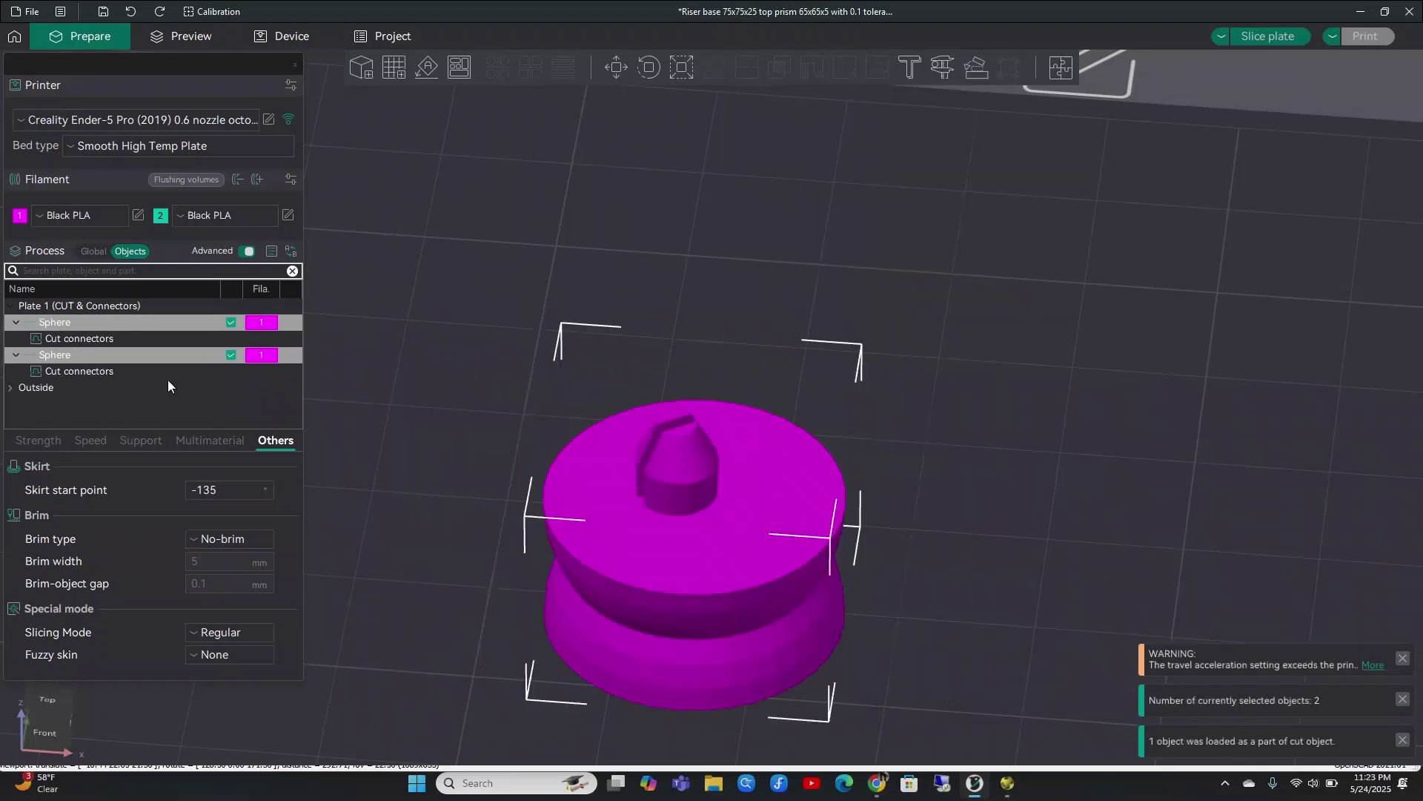
click(130, 354)
drag(681, 567, 1084, 419)
Tilt the lower dome half 56.72° around the Y axis.
click(779, 602)
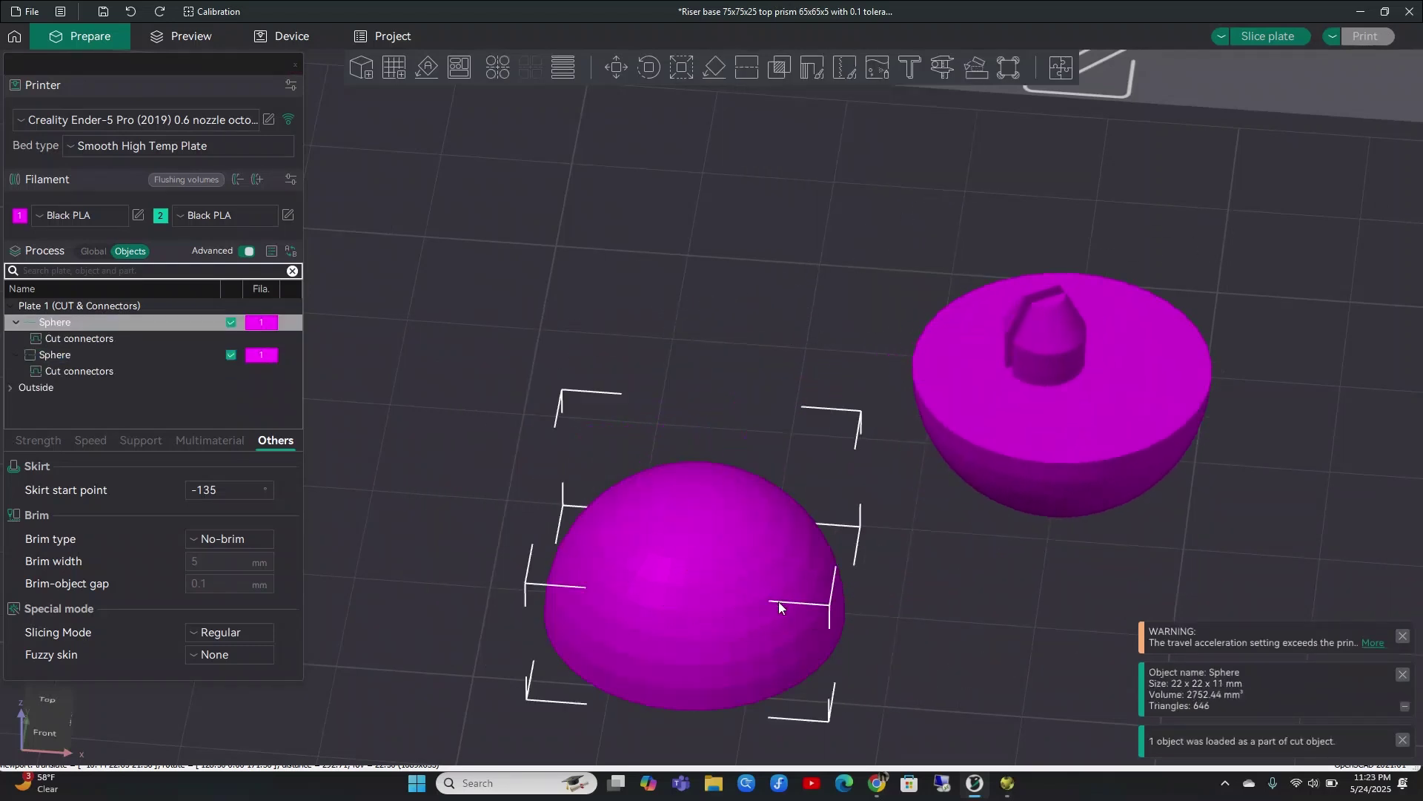
click(651, 68)
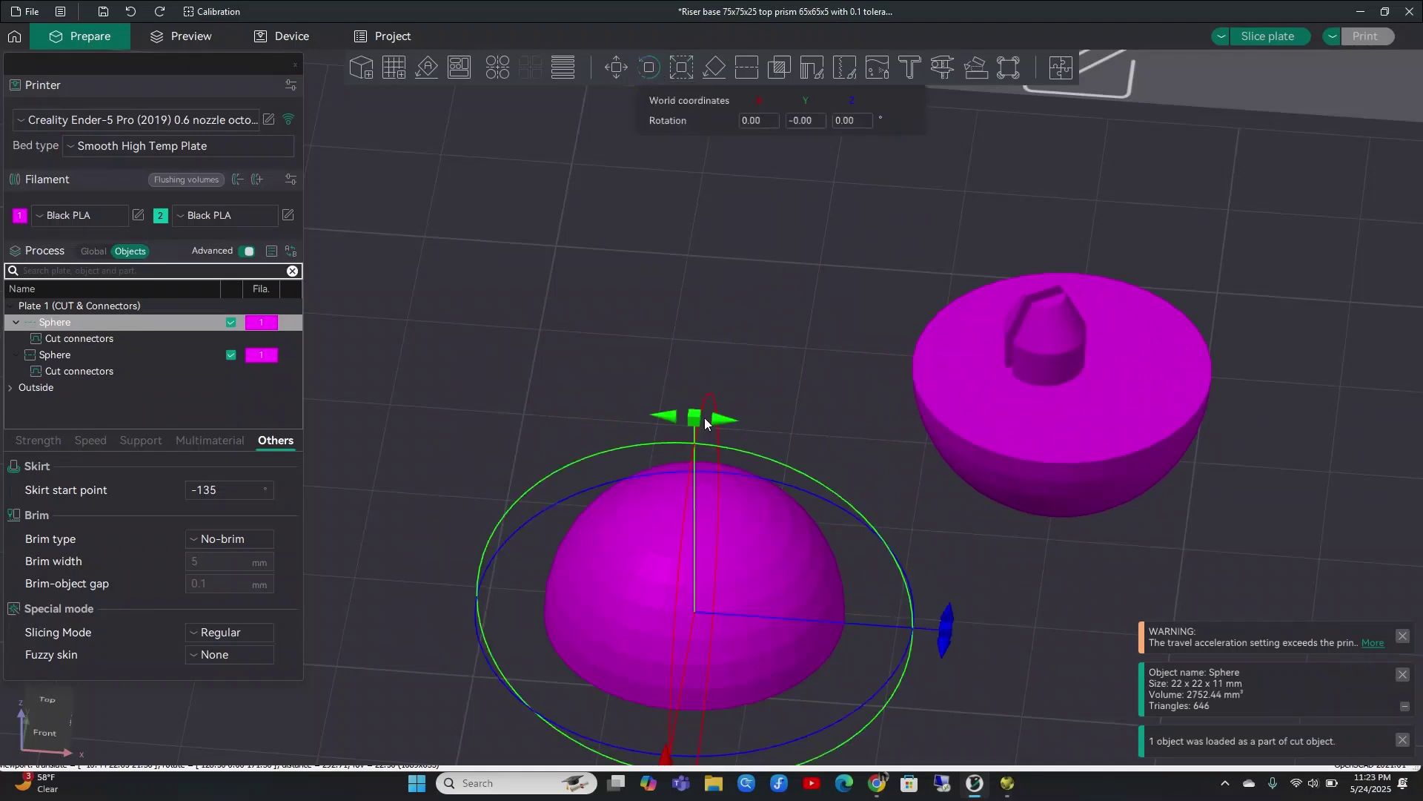
drag(700, 421, 1017, 607)
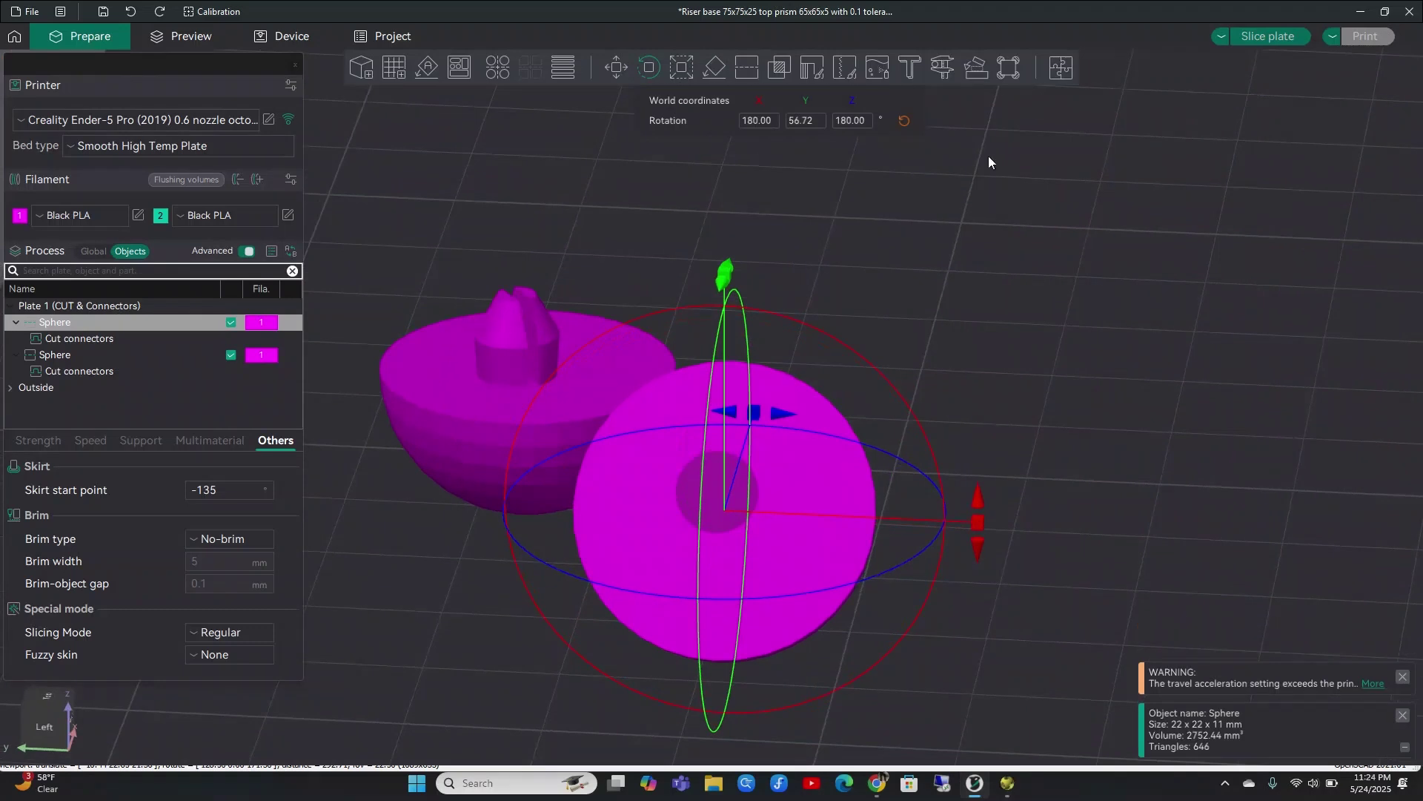
Inspect both halves from several angles and move the tilted dome further left.
drag(977, 300, 946, 304)
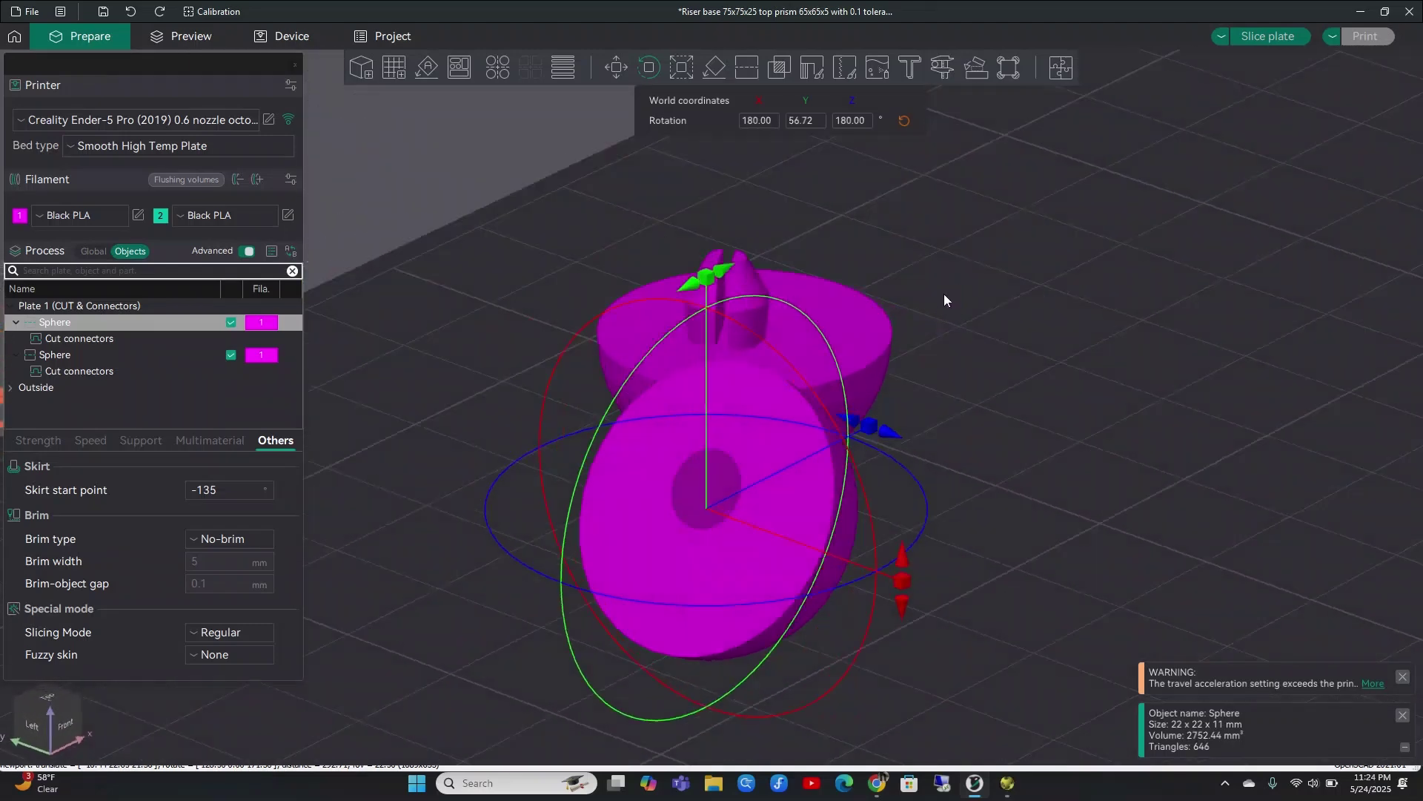
drag(1004, 477, 952, 479)
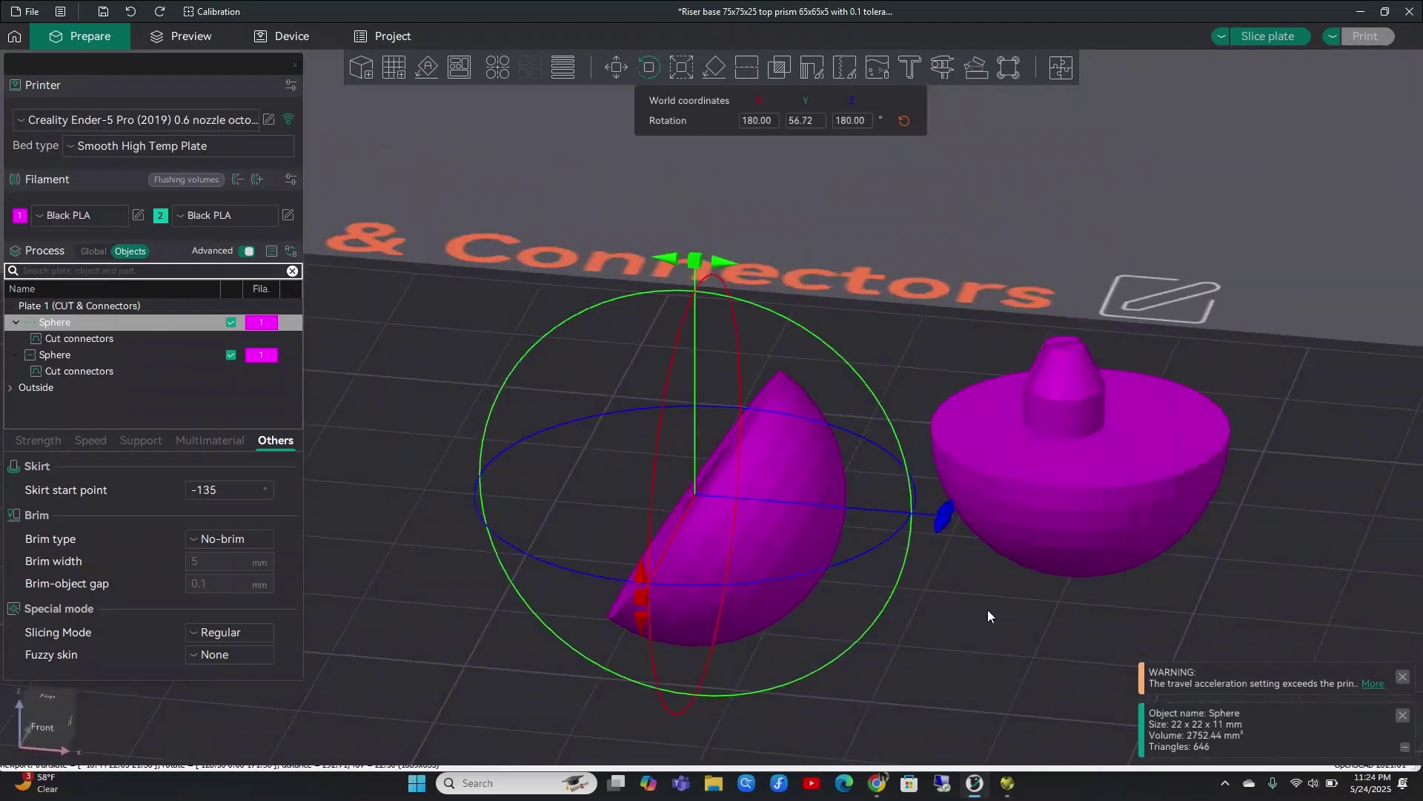
drag(1237, 581, 1242, 588)
drag(1084, 606, 1066, 619)
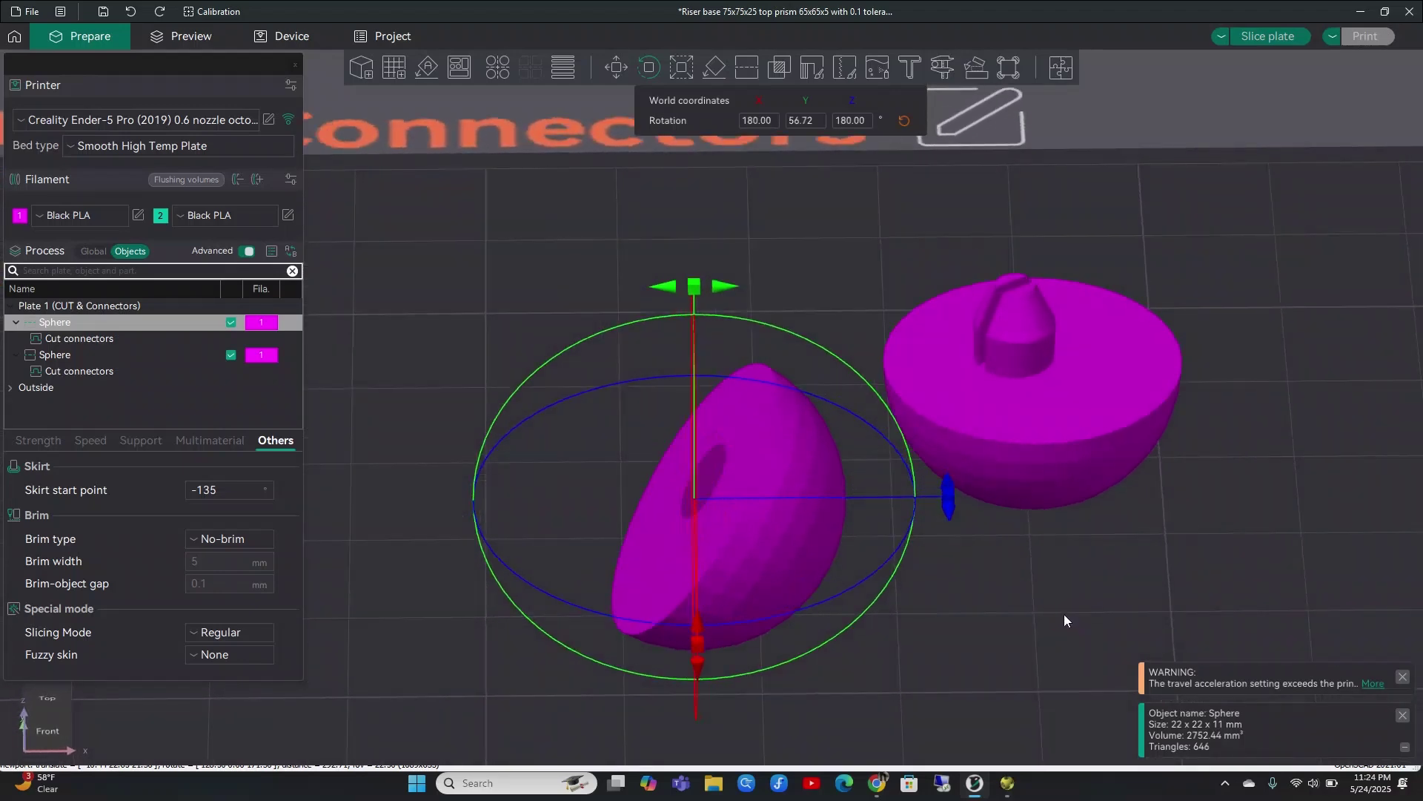
scroll(1063, 617, down, 5)
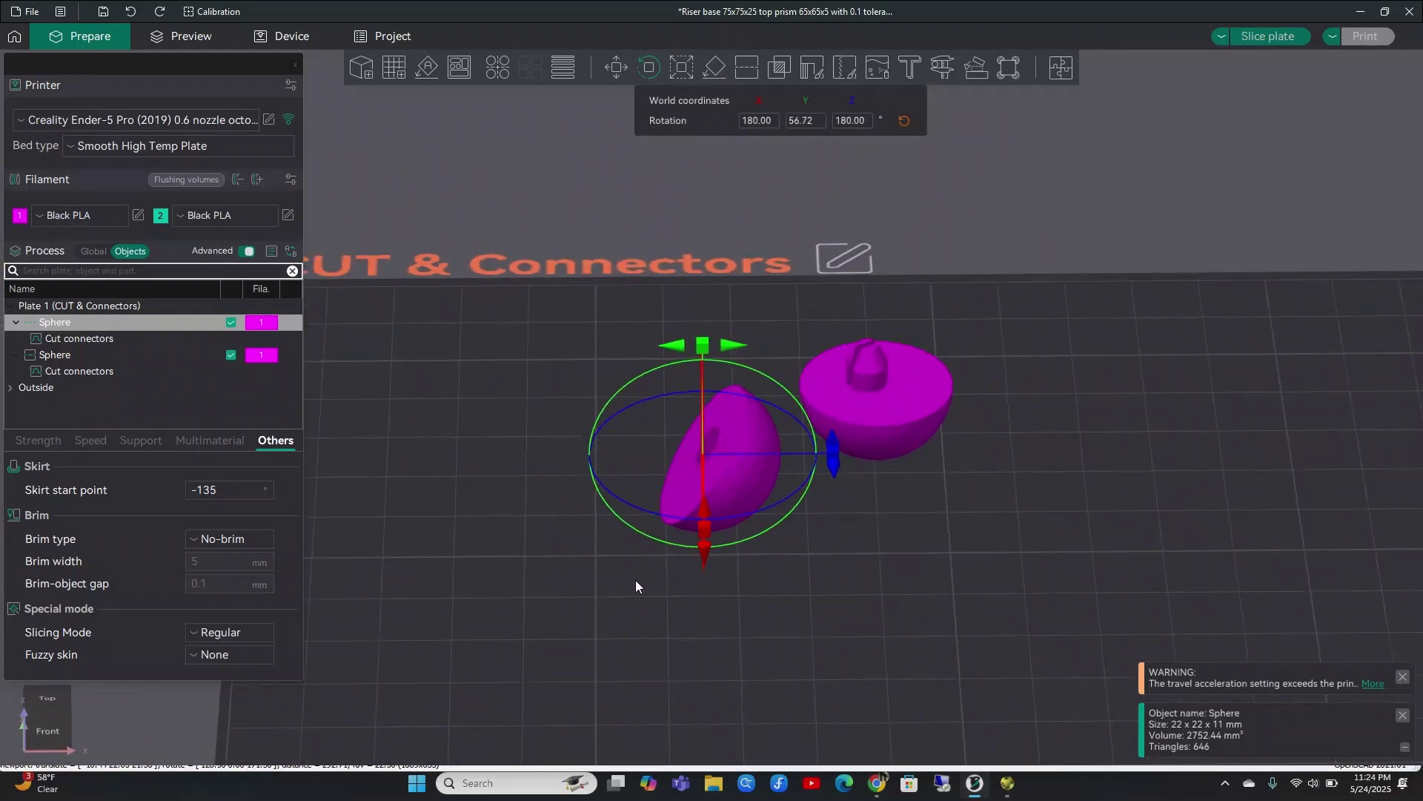
drag(492, 549, 481, 531)
scroll(481, 531, down, 3)
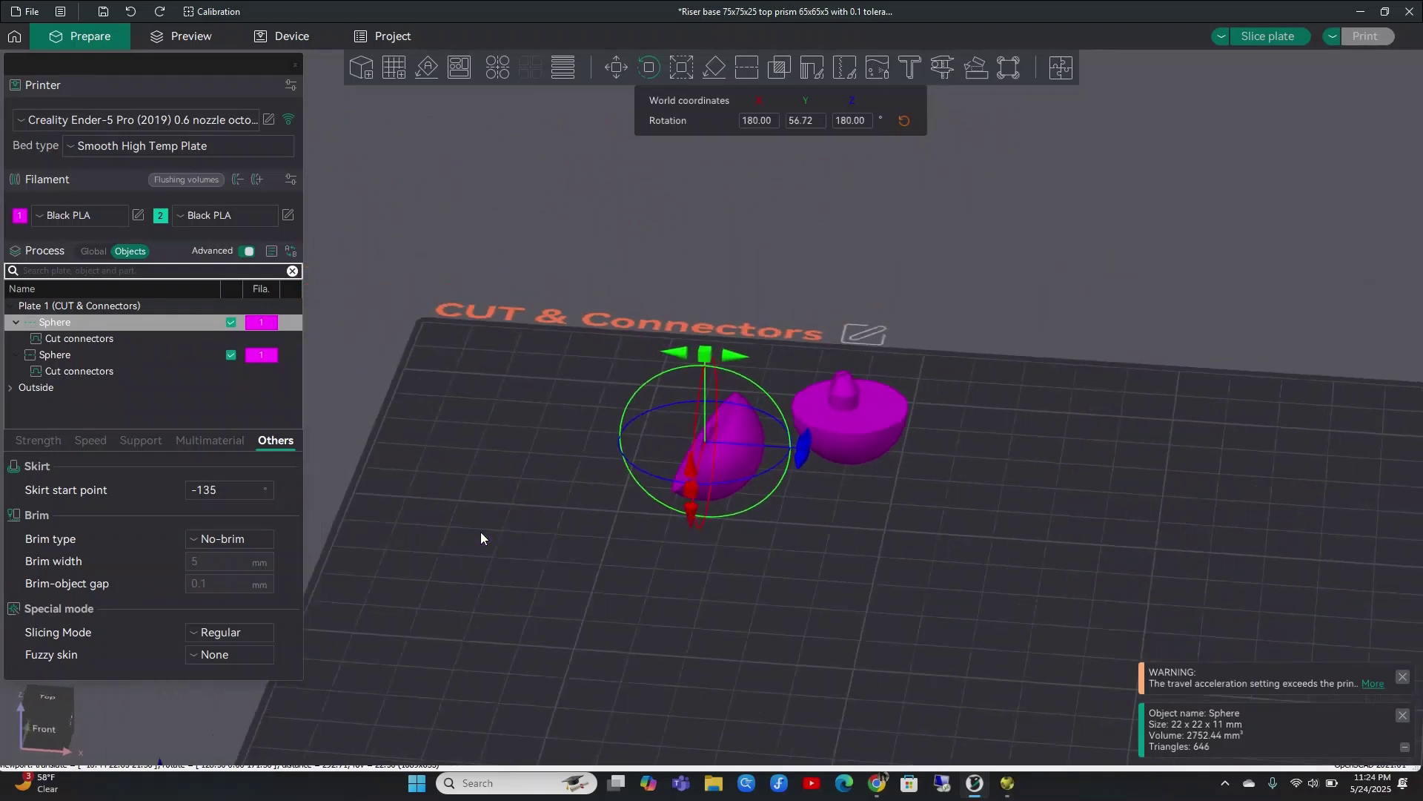
scroll(481, 537, down, 2)
scroll(965, 595, down, 2)
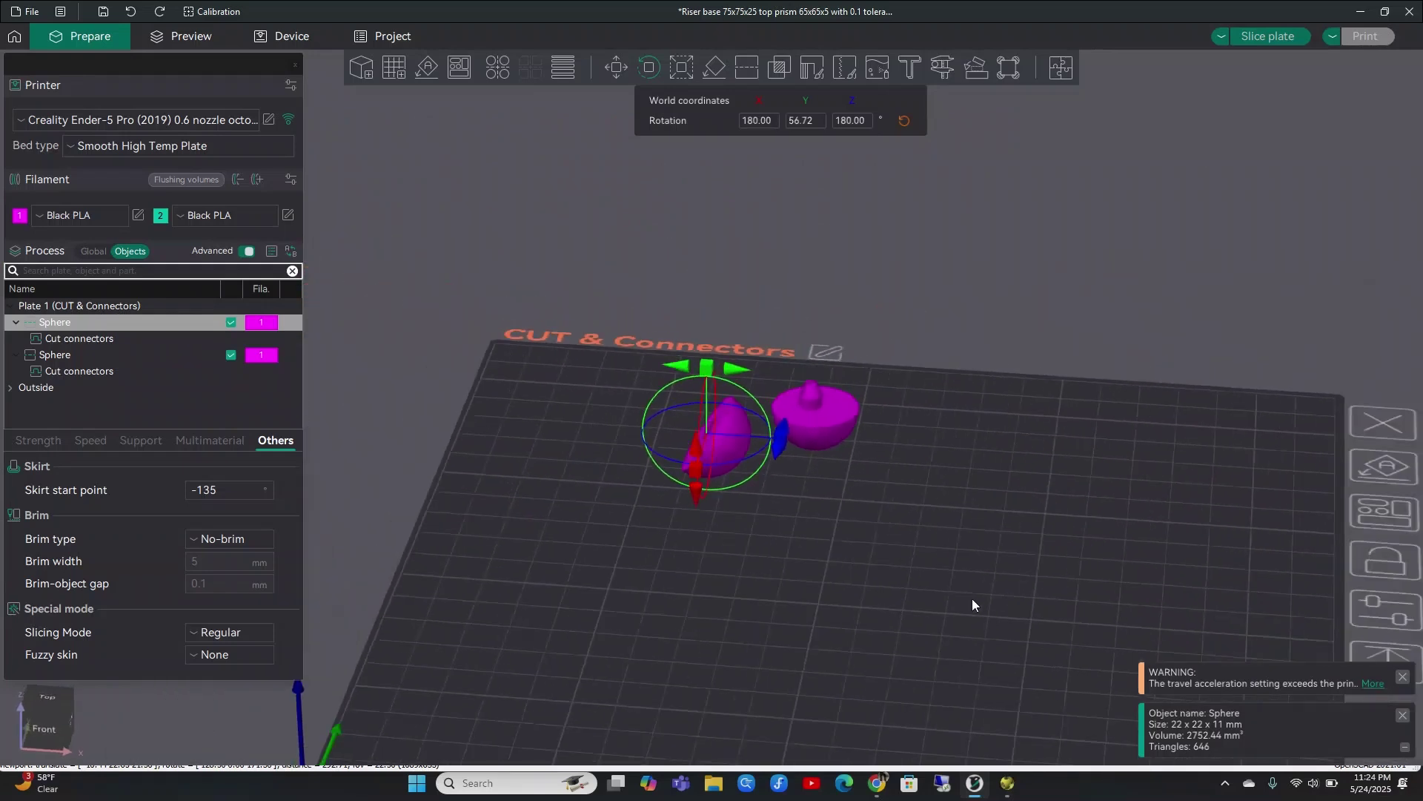
scroll(776, 565, up, 3)
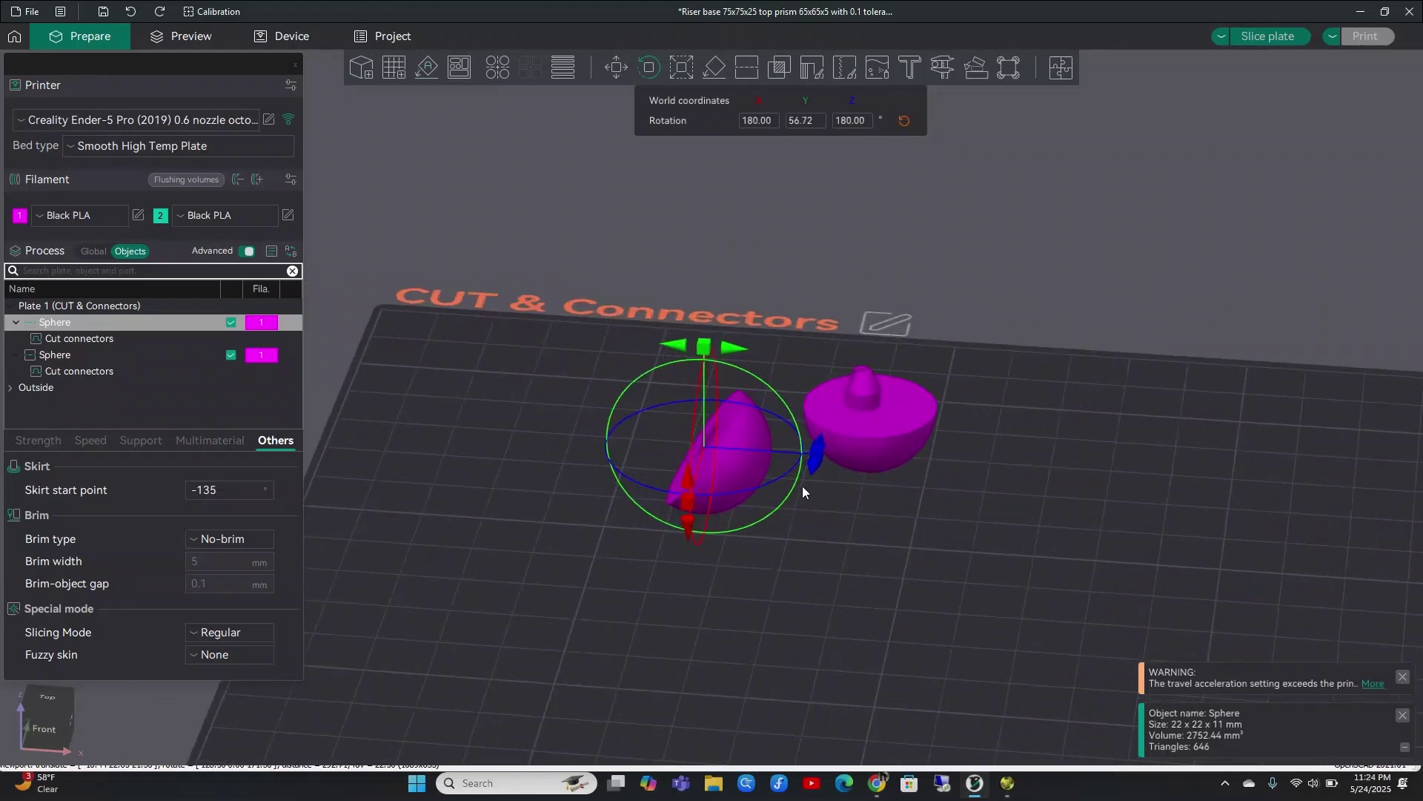
drag(763, 487, 607, 490)
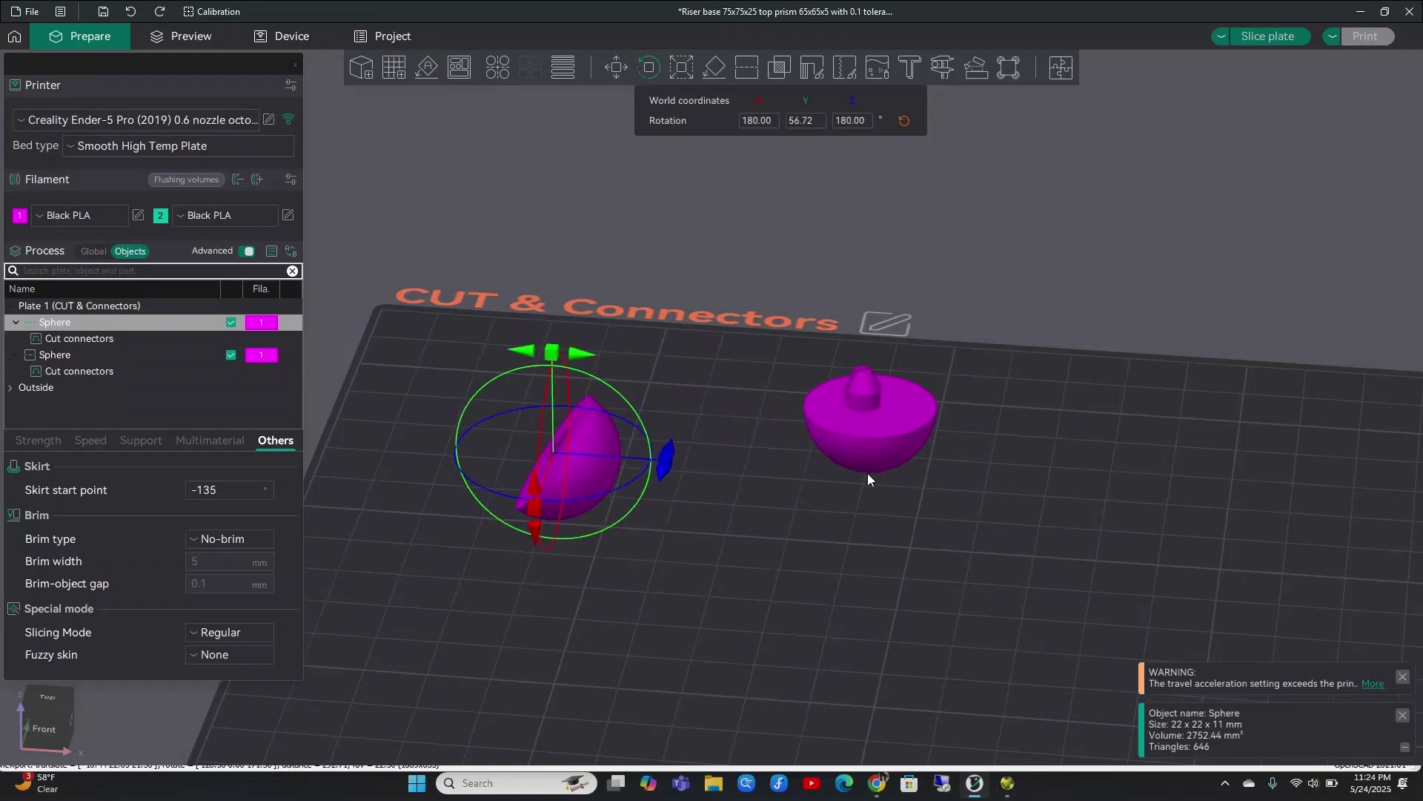
click(126, 252)
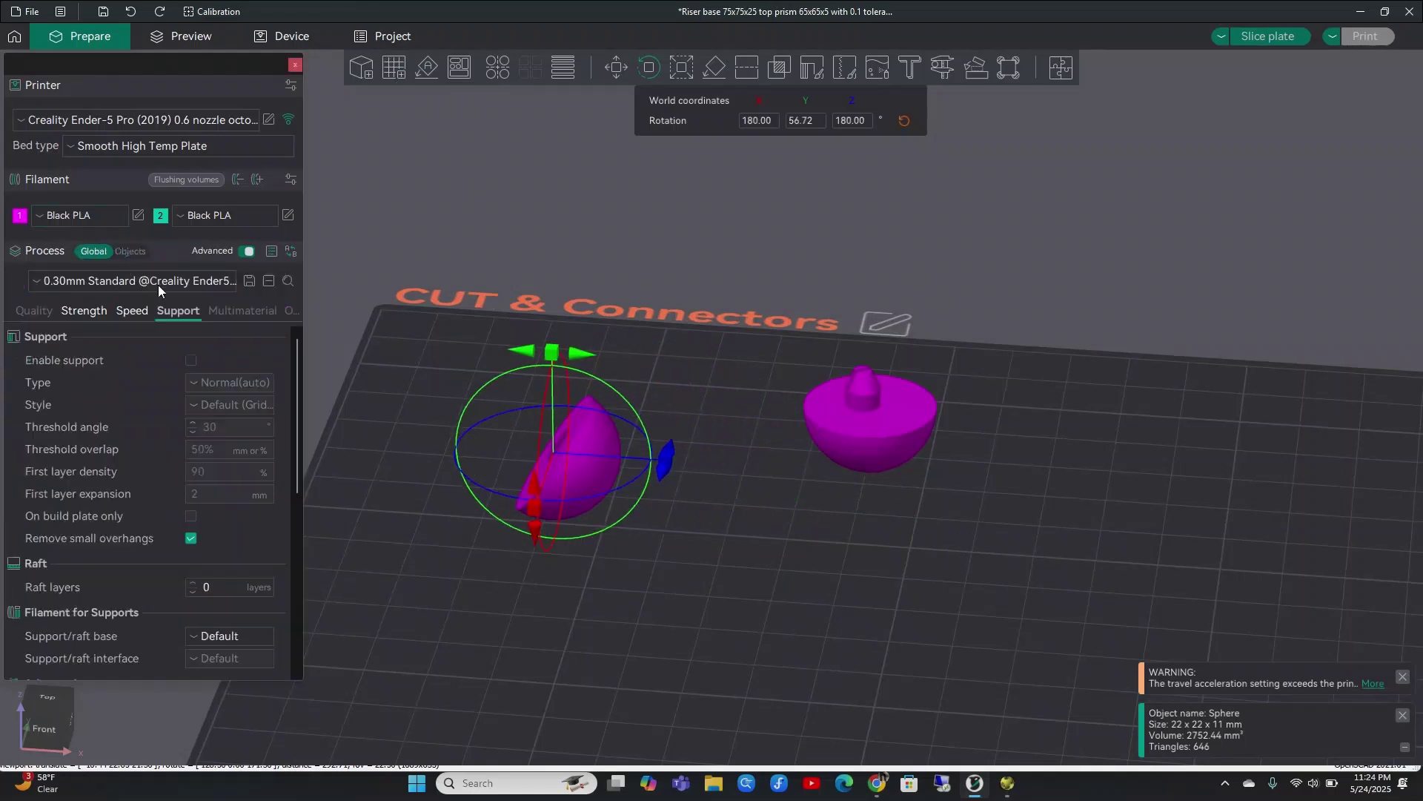
click(130, 251)
scroll(682, 648, down, 3)
scroll(678, 633, down, 3)
scroll(688, 621, up, 3)
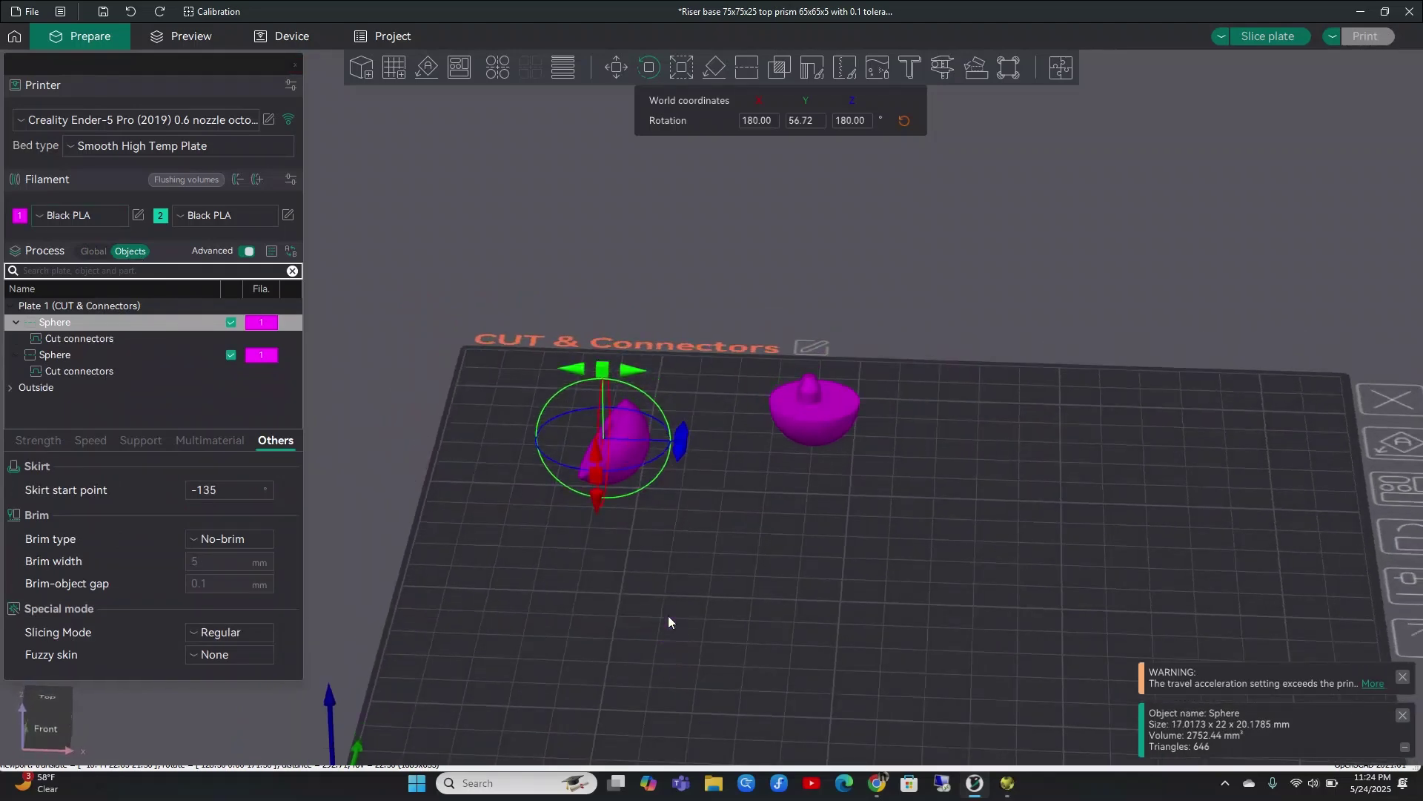
drag(850, 642, 537, 642)
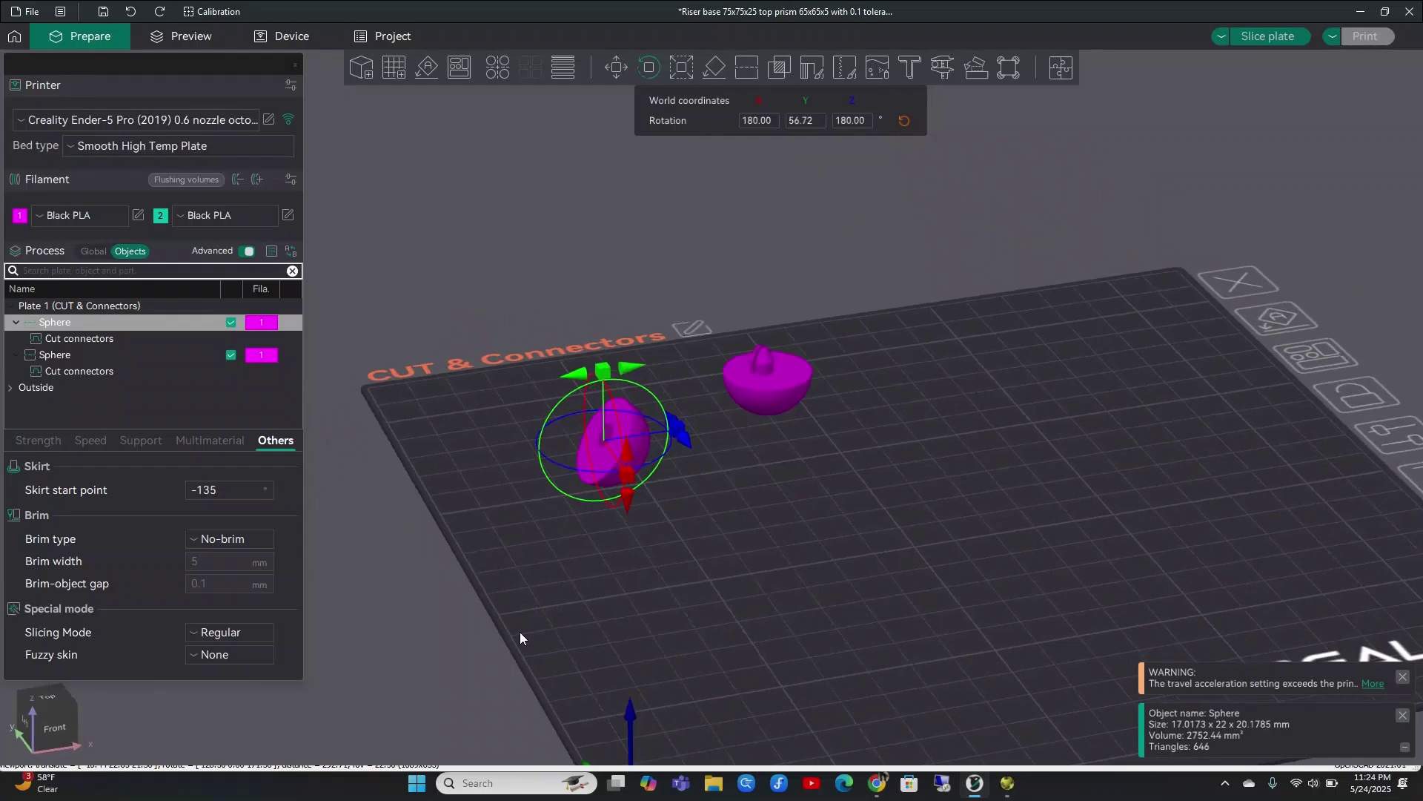
drag(761, 627, 712, 537)
right_drag(712, 537, 787, 481)
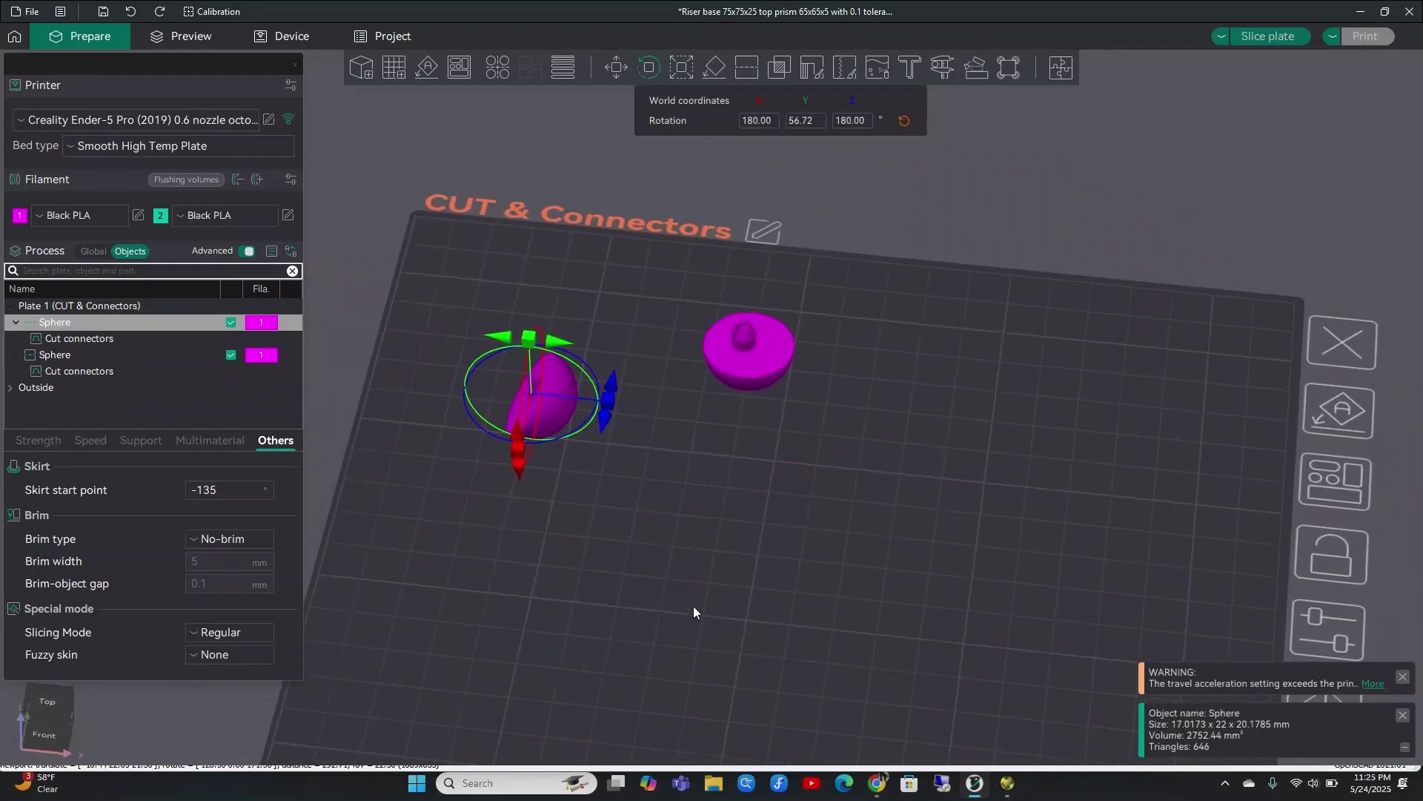
scroll(683, 612, up, 2)
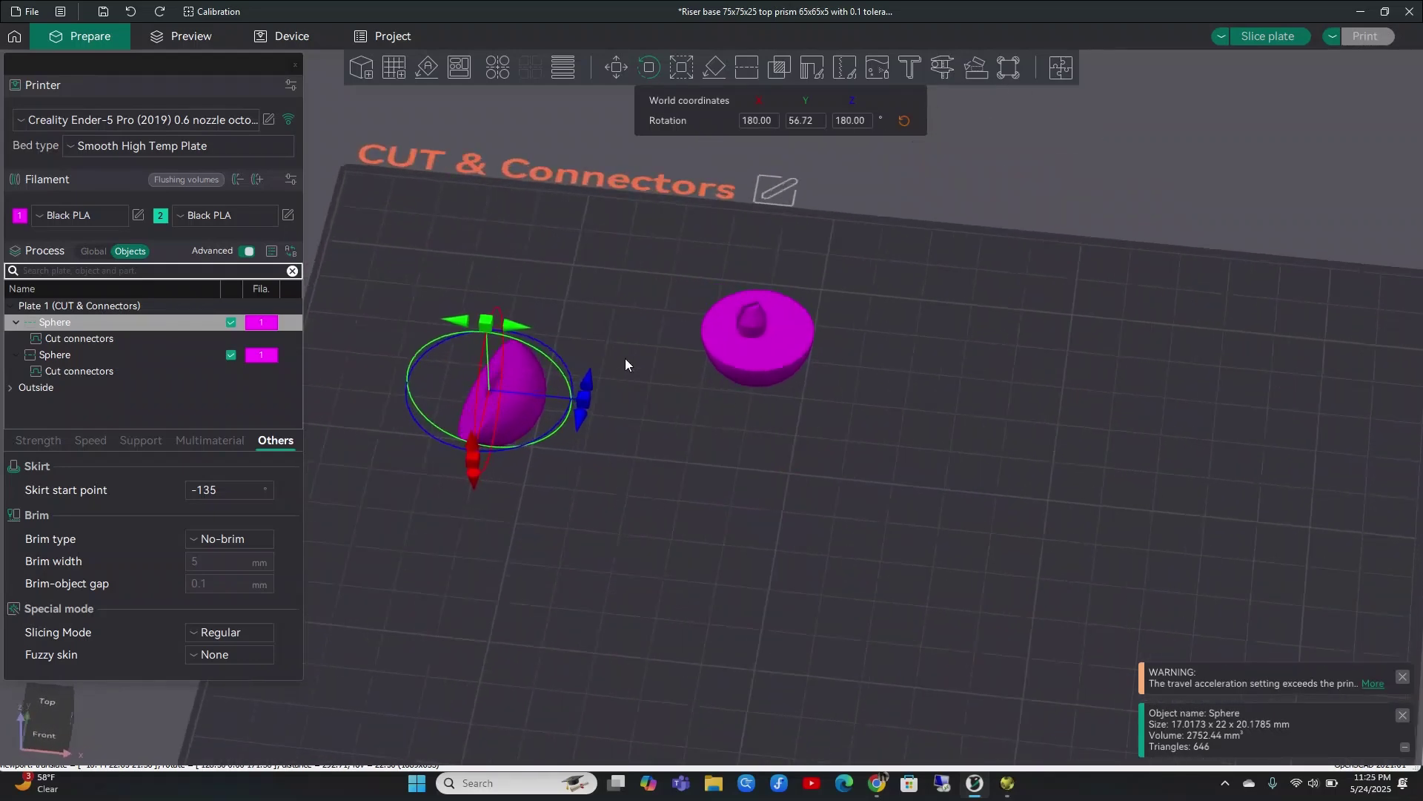